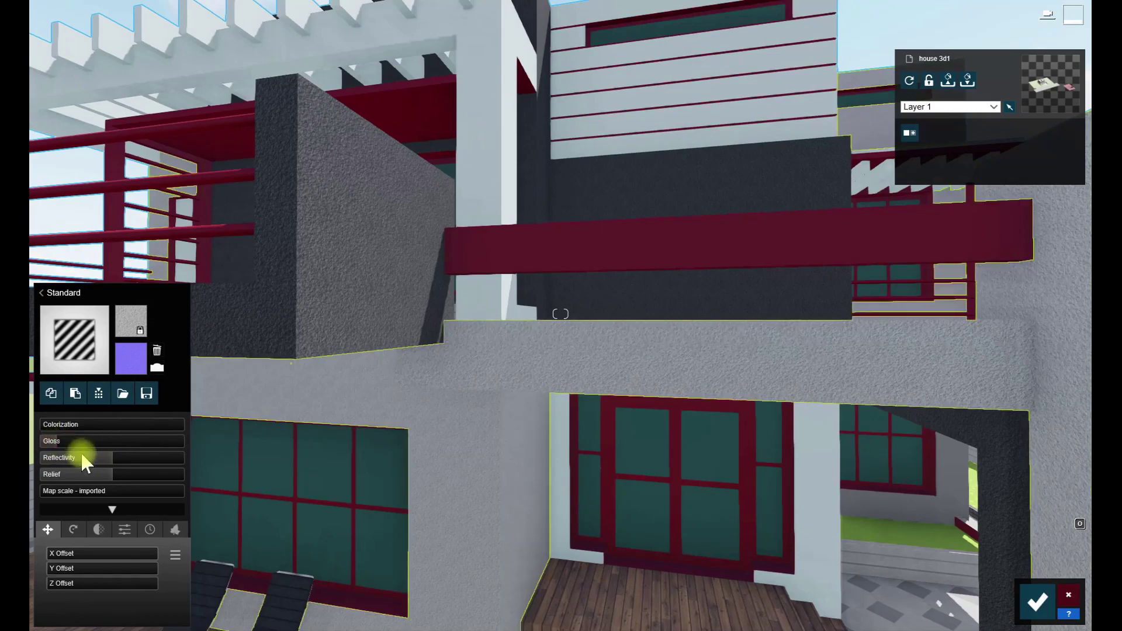
Apply a Standard material to the dark textured walls, create a normal map from the texture, and lower its gloss and reflectivity
{"action": "right_click_drag", "start_coordinate": [839, 509], "coordinate": [415, 453]}
{"action": "left_click", "coordinate": [418, 365]}
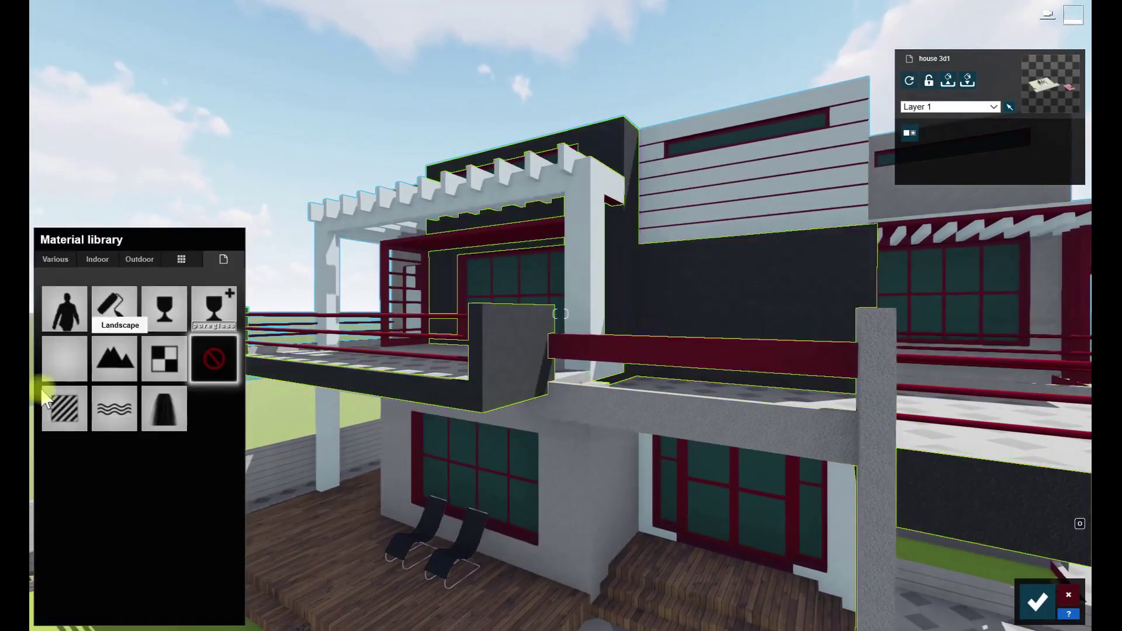
{"action": "left_click", "coordinate": [62, 403]}
{"action": "left_click", "coordinate": [158, 367]}
{"action": "key", "text": "w"}
{"action": "right_click_drag", "start_coordinate": [293, 374], "coordinate": [345, 407]}
{"action": "left_click_drag", "start_coordinate": [111, 442], "coordinate": [64, 457]}
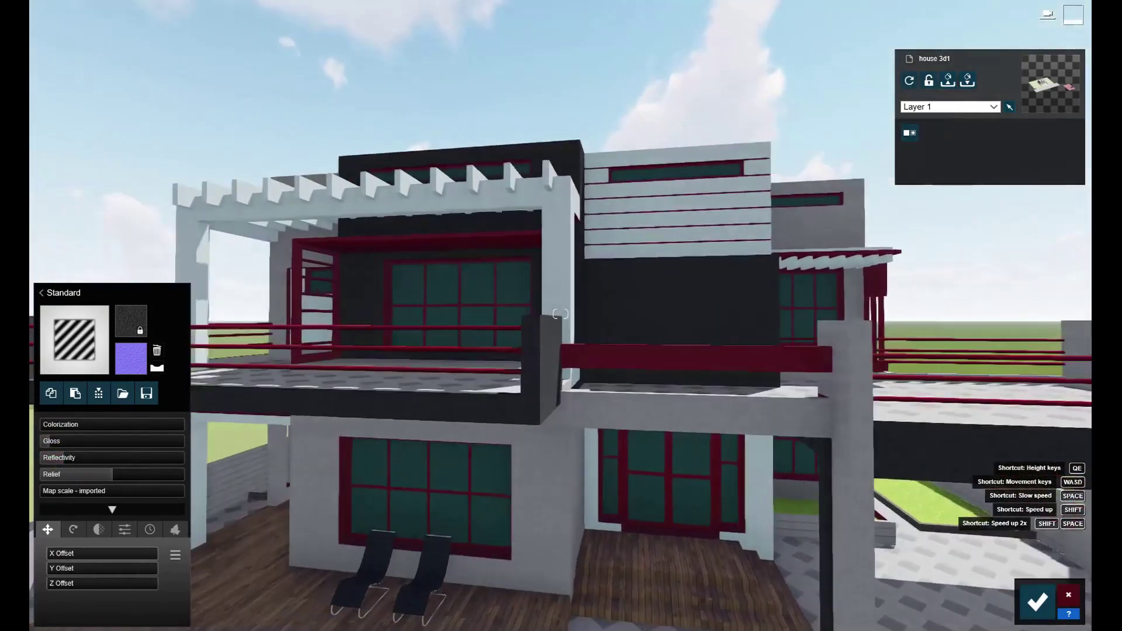
Apply a Standard material to the red frames and railings, recolour them white and lower the gloss
{"action": "key", "text": "w"}
{"action": "left_click", "coordinate": [451, 321]}
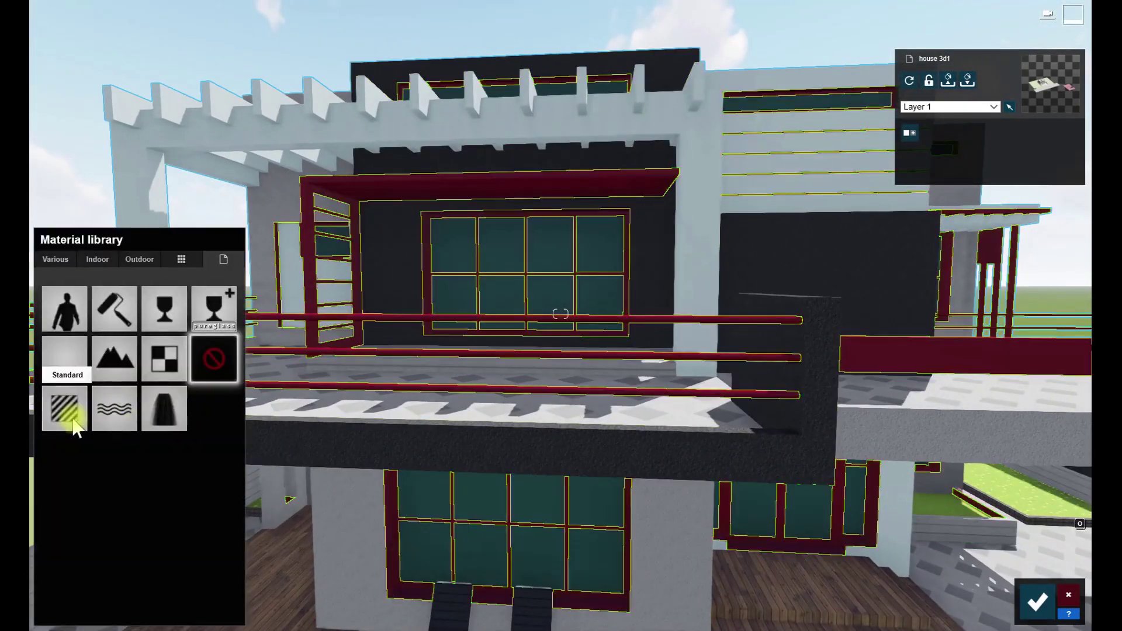
{"action": "left_click", "coordinate": [72, 415]}
{"action": "key", "text": "e"}
{"action": "right_click_drag", "start_coordinate": [292, 404], "coordinate": [204, 365]}
{"action": "key", "text": "w"}
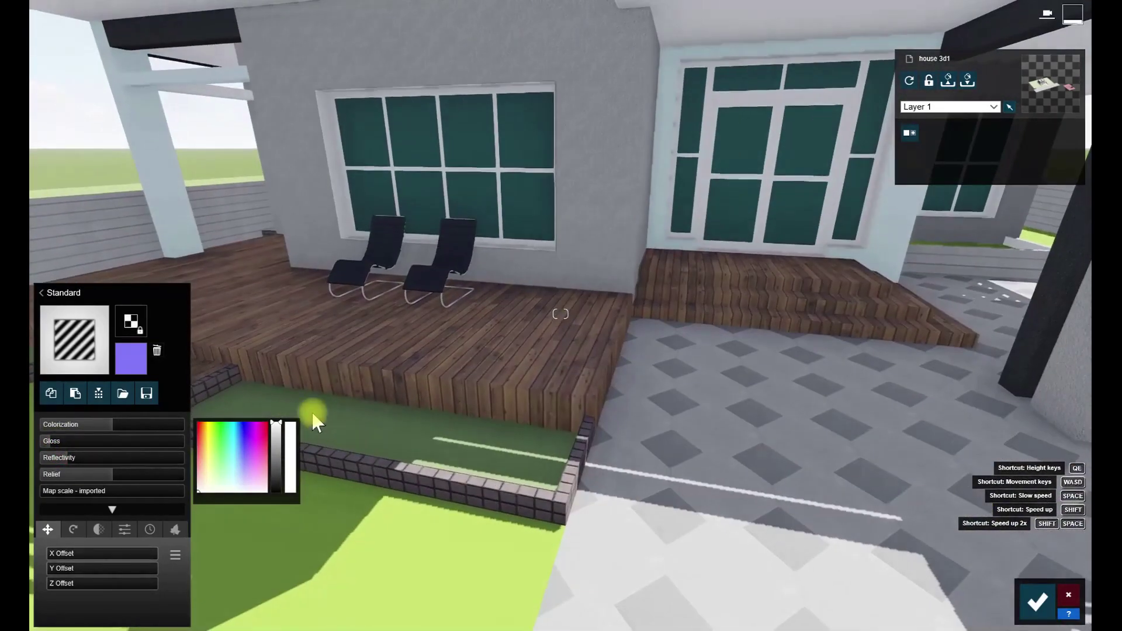
Apply a Standard material to the wooden deck, create its normal map, adjust gloss, reflectivity and relief, and choose the Wood weathering type
{"action": "left_click", "coordinate": [313, 413]}
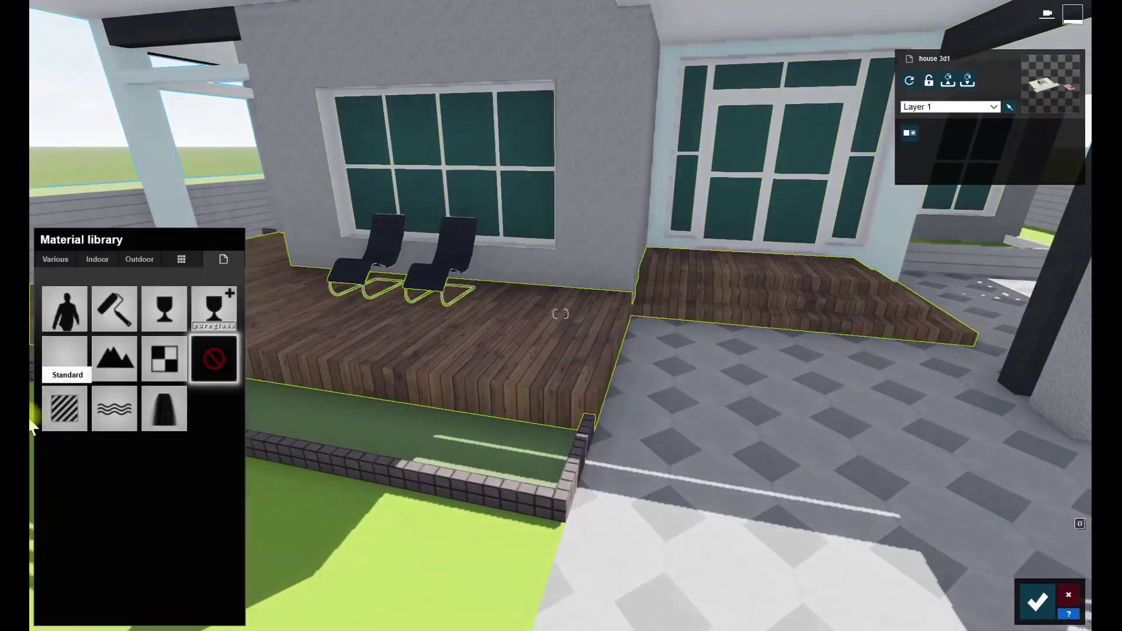
{"action": "left_click", "coordinate": [61, 403]}
{"action": "right_click_drag", "start_coordinate": [558, 292], "coordinate": [562, 315]}
{"action": "key", "text": "w"}
{"action": "left_click", "coordinate": [156, 368]}
{"action": "mouse_move", "coordinate": [73, 439]}
{"action": "left_mouse_down"}
{"action": "mouse_move", "coordinate": [43, 458]}
{"action": "mouse_move", "coordinate": [73, 443]}
{"action": "left_mouse_up"}
{"action": "mouse_move", "coordinate": [73, 458]}
{"action": "left_mouse_down"}
{"action": "mouse_move", "coordinate": [86, 458]}
{"action": "mouse_move", "coordinate": [82, 475]}
{"action": "left_mouse_up"}
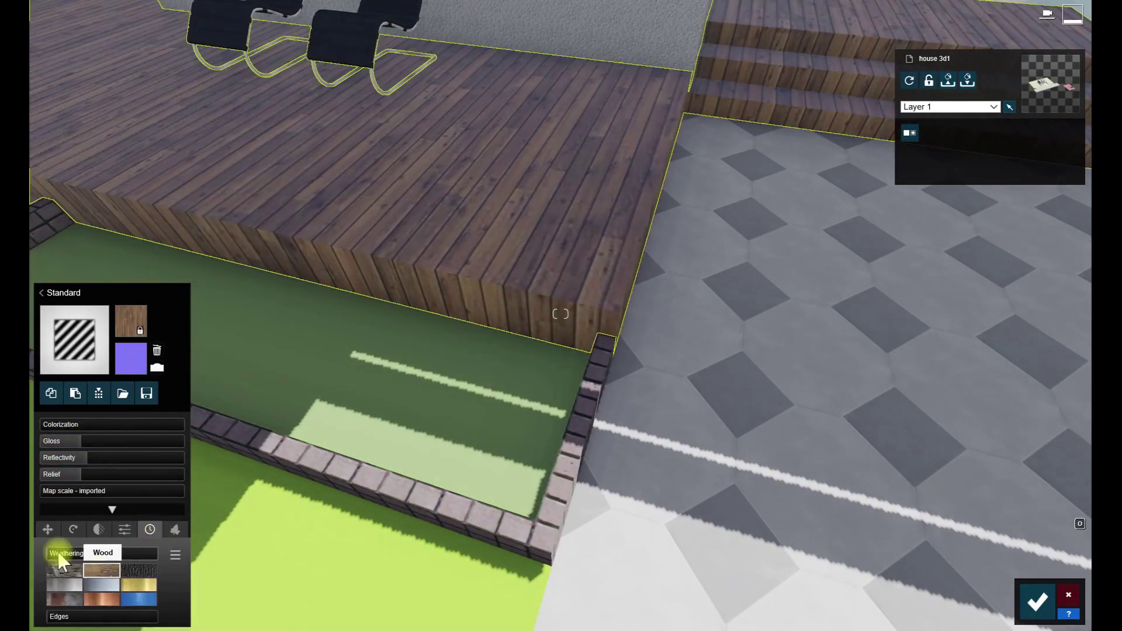
Apply a Standard material to the patterned paving, create its normal map, lower gloss and reflectivity, and save the material changes
{"action": "key", "text": "s"}
{"action": "right_click_drag", "start_coordinate": [346, 535], "coordinate": [414, 526]}
{"action": "left_click", "coordinate": [553, 498]}
{"action": "double_click", "coordinate": [64, 415]}
{"action": "key", "text": "w"}
{"action": "right_click_drag", "start_coordinate": [202, 274], "coordinate": [206, 331]}
{"action": "left_click", "coordinate": [157, 366]}
{"action": "key", "text": "w"}
{"action": "right_click_drag", "start_coordinate": [480, 233], "coordinate": [497, 269]}
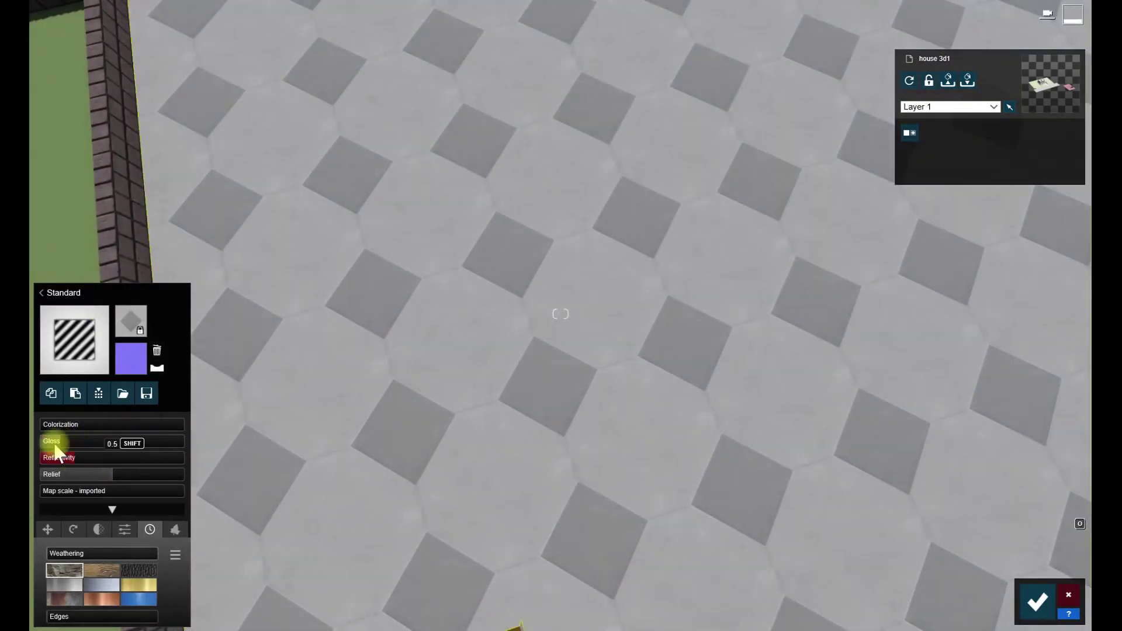
{"action": "key", "text": "s"}
{"action": "right_click_drag", "start_coordinate": [225, 462], "coordinate": [150, 352]}
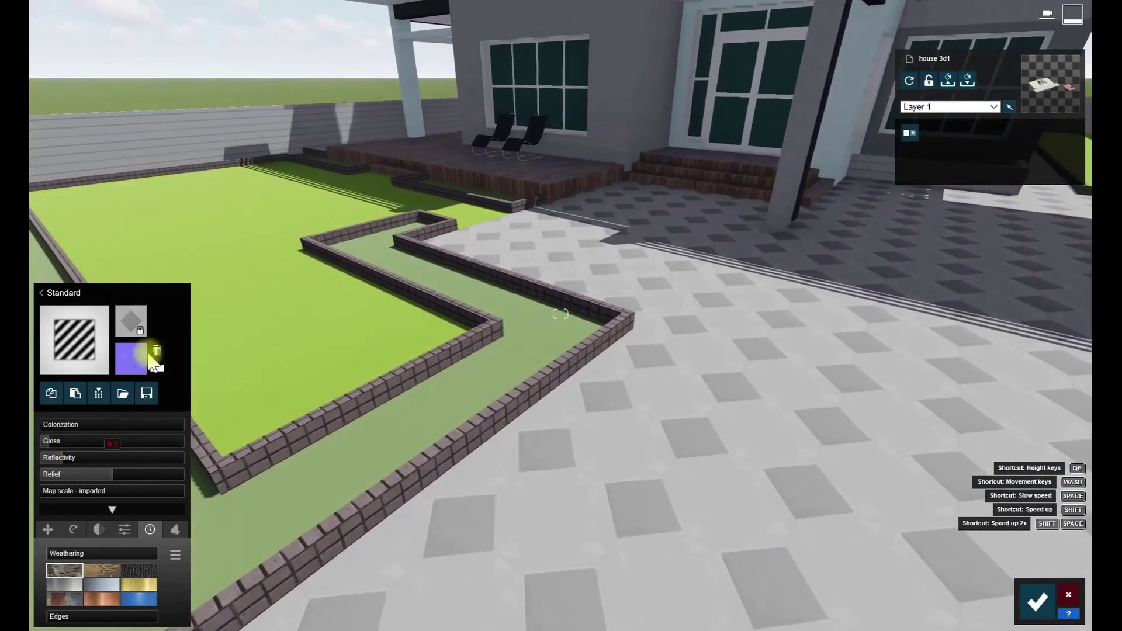
{"action": "left_click", "coordinate": [1035, 601]}
Apply a Standard material to the pergola and upper facade cladding, colour it grey and lower its gloss and reflectivity
{"action": "key", "text": "s"}
{"action": "right_click_drag", "start_coordinate": [712, 420], "coordinate": [683, 374]}
{"action": "key", "text": "w"}
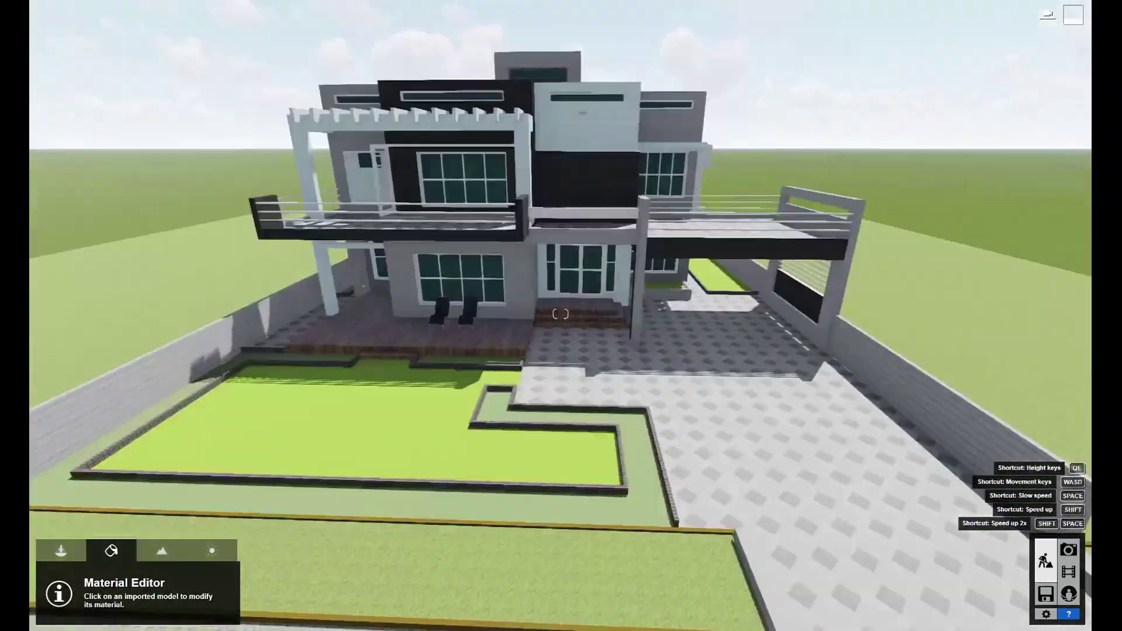
{"action": "key", "text": "s"}
{"action": "key", "text": "w"}
{"action": "key", "text": "s"}
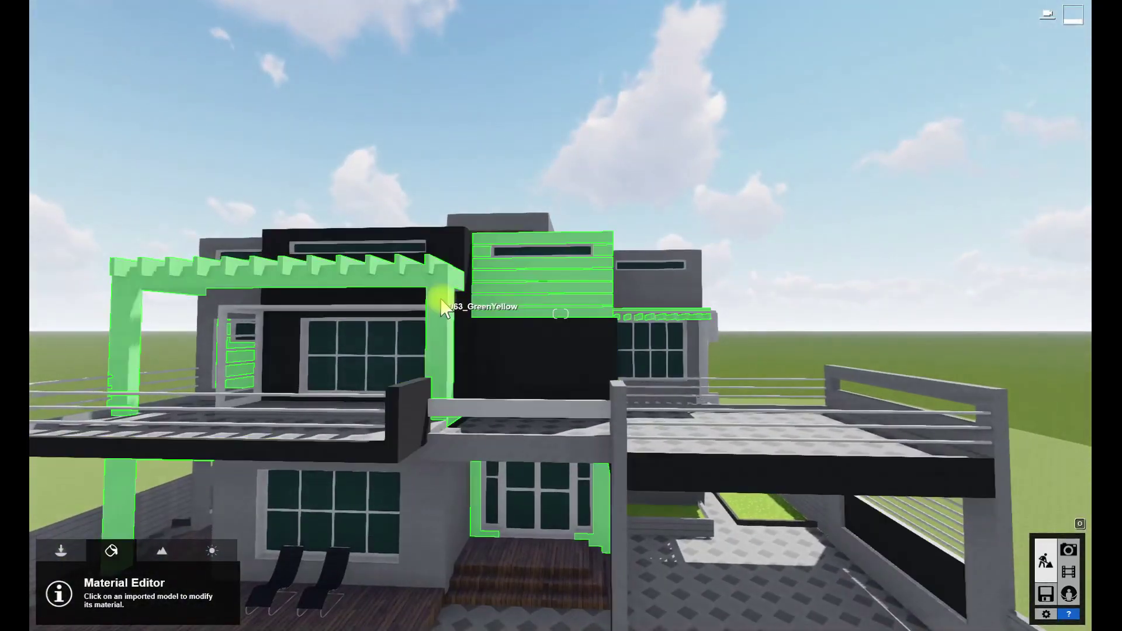
{"action": "left_click", "coordinate": [438, 301]}
{"action": "key", "text": "w"}
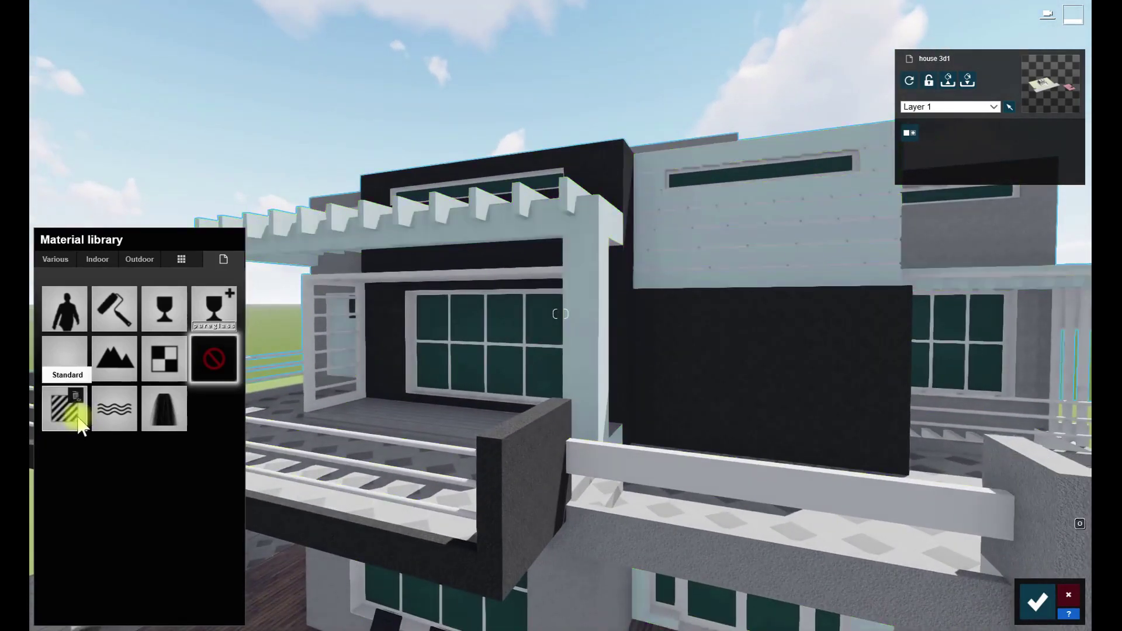
{"action": "left_click", "coordinate": [64, 409]}
{"action": "left_click_drag", "start_coordinate": [276, 436], "coordinate": [275, 447]}
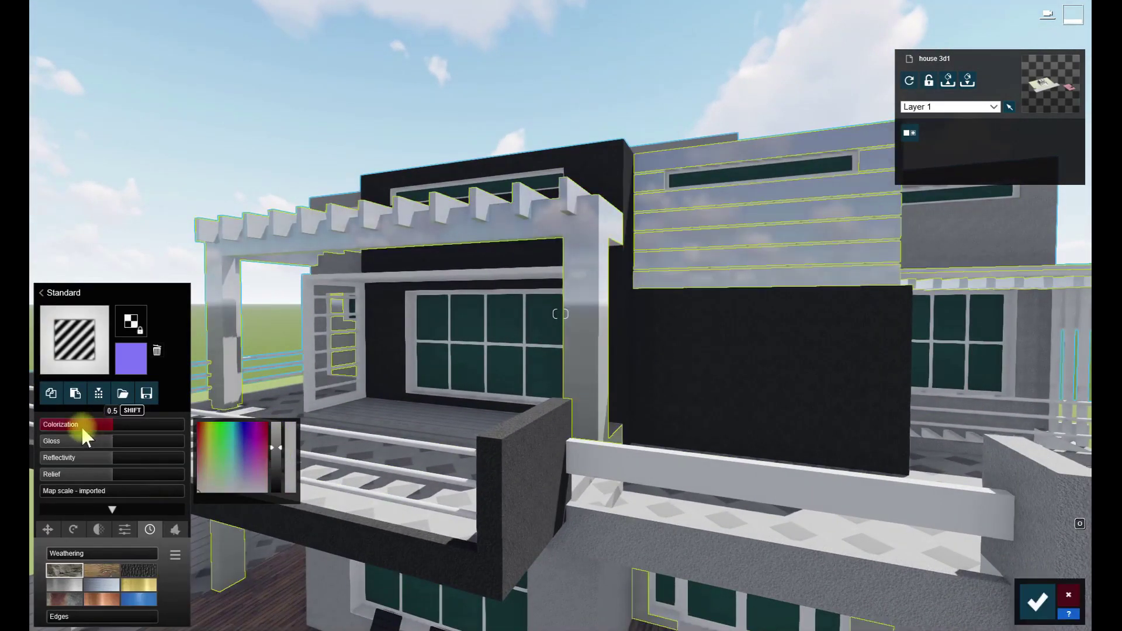
{"action": "left_click", "coordinate": [65, 457]}
{"action": "left_click_drag", "start_coordinate": [274, 449], "coordinate": [275, 455]}
Apply the outdoor glass material Glass Panels Volume 004 to the door and window panes
{"action": "right_click_drag", "start_coordinate": [362, 432], "coordinate": [501, 436]}
{"action": "key", "text": "s"}
{"action": "key", "text": "w"}
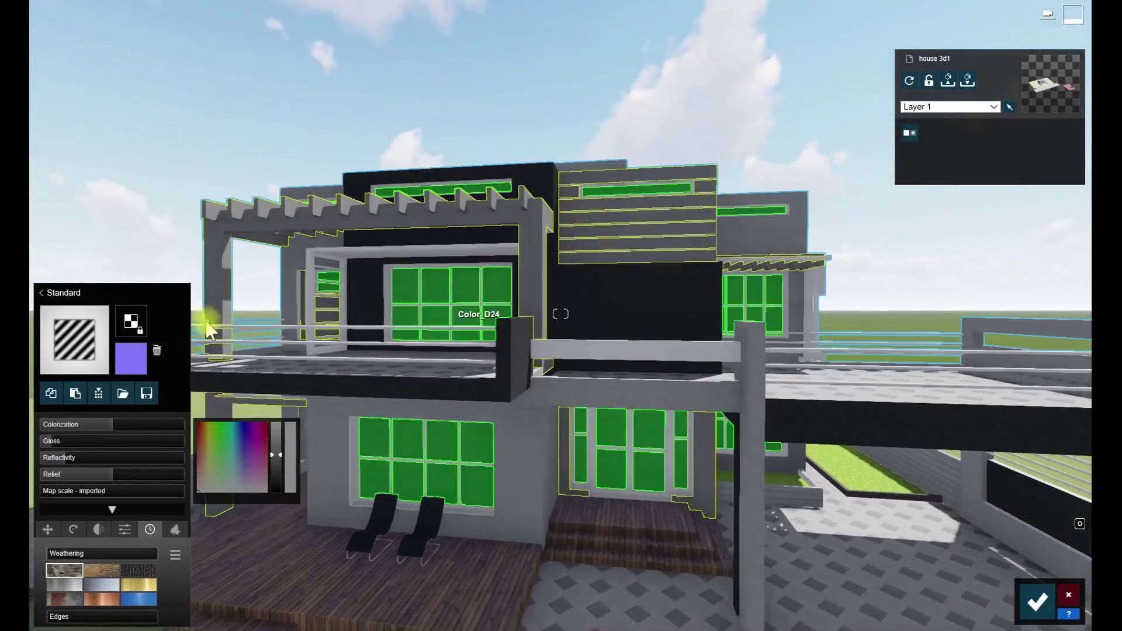
{"action": "key", "text": "s"}
{"action": "right_click_drag", "start_coordinate": [380, 447], "coordinate": [559, 485]}
{"action": "key", "text": "w"}
{"action": "left_click", "coordinate": [396, 390]}
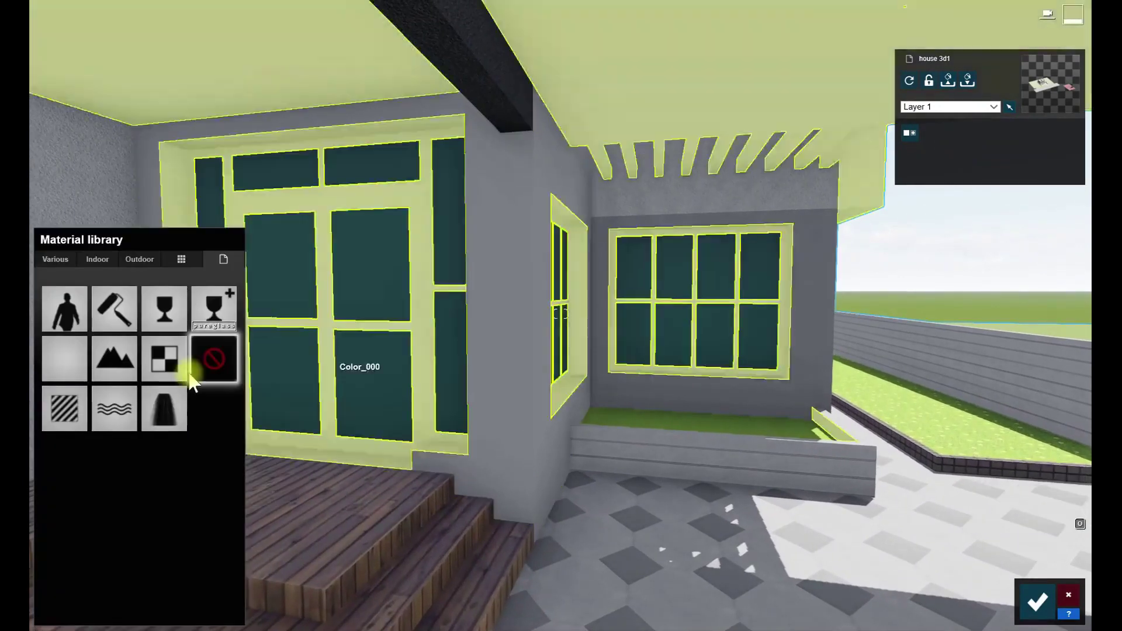
{"action": "left_click", "coordinate": [139, 259]}
{"action": "left_click", "coordinate": [140, 294]}
{"action": "left_click", "coordinate": [209, 444]}
Adjust the reflectivity of the window glass and tint it pale blue-violet
{"action": "left_click_drag", "start_coordinate": [80, 496], "coordinate": [97, 501]}
{"action": "left_click", "coordinate": [81, 455]}
{"action": "left_click_drag", "start_coordinate": [102, 544], "coordinate": [104, 541]}
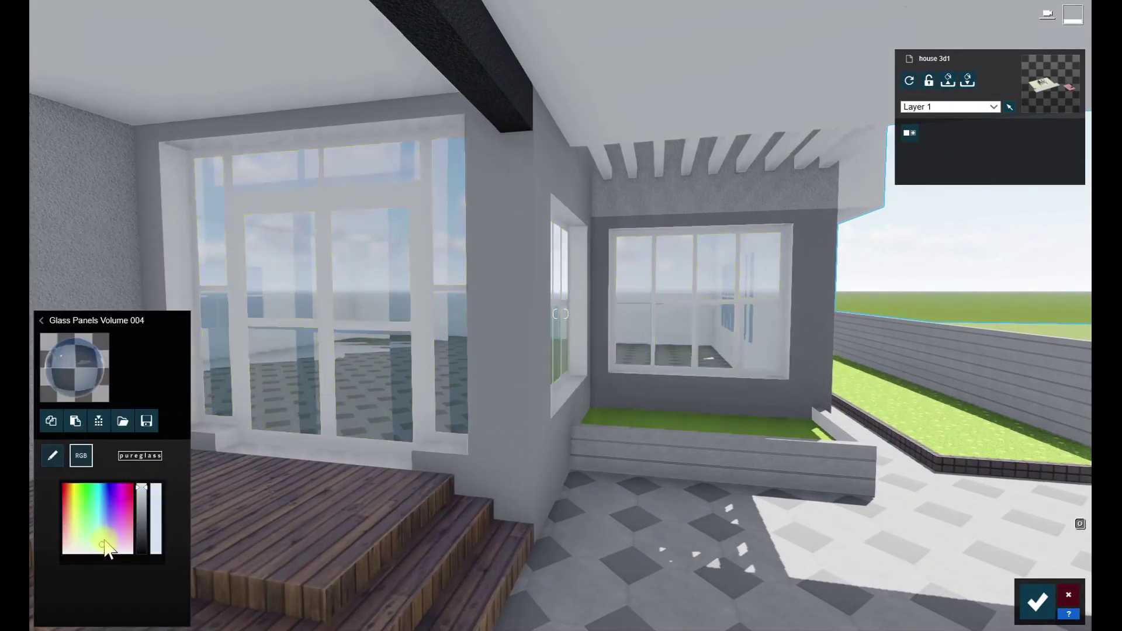
{"action": "left_click", "coordinate": [52, 455]}
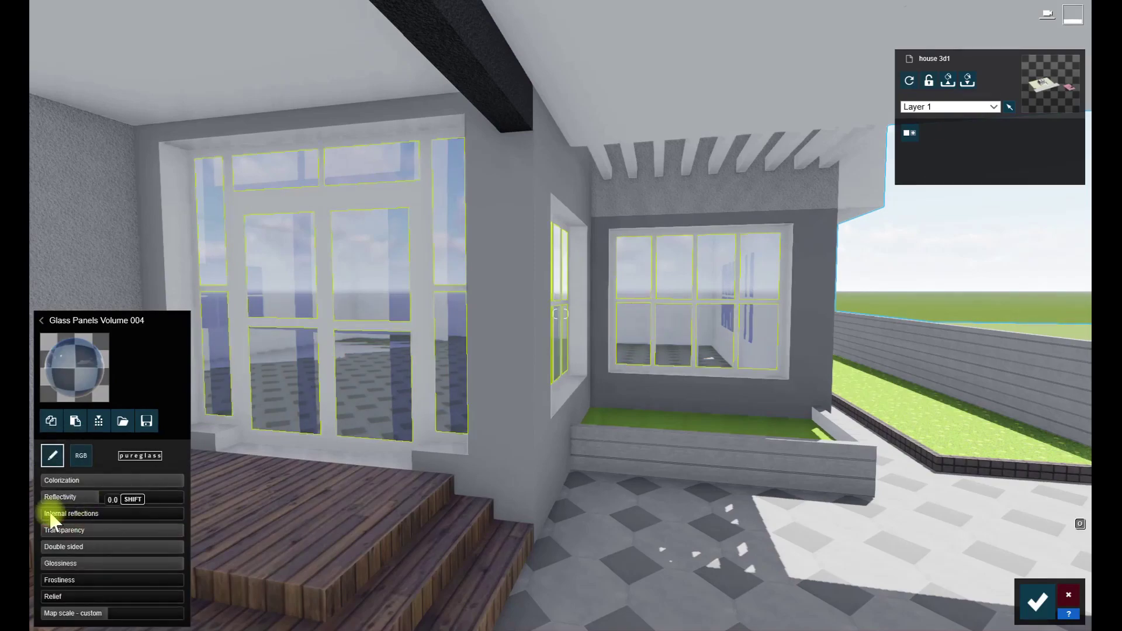
Apply the 3D grass material Clean Cut Grass 02 to the front lawn inside the brick edging
{"action": "key", "text": "shift+s"}
{"action": "key", "text": "shift+w"}
{"action": "right_click_drag", "start_coordinate": [560, 314], "coordinate": [561, 456]}
{"action": "key", "text": "shift+s"}
{"action": "left_click", "coordinate": [456, 489]}
{"action": "left_click", "coordinate": [61, 260]}
{"action": "left_click", "coordinate": [102, 293]}
{"action": "left_click", "coordinate": [211, 446]}
Apply a taller 3D grass material to the planting strip around the lawn and save the material changes
{"action": "key", "text": "d"}
{"action": "right_click_drag", "start_coordinate": [649, 363], "coordinate": [606, 406]}
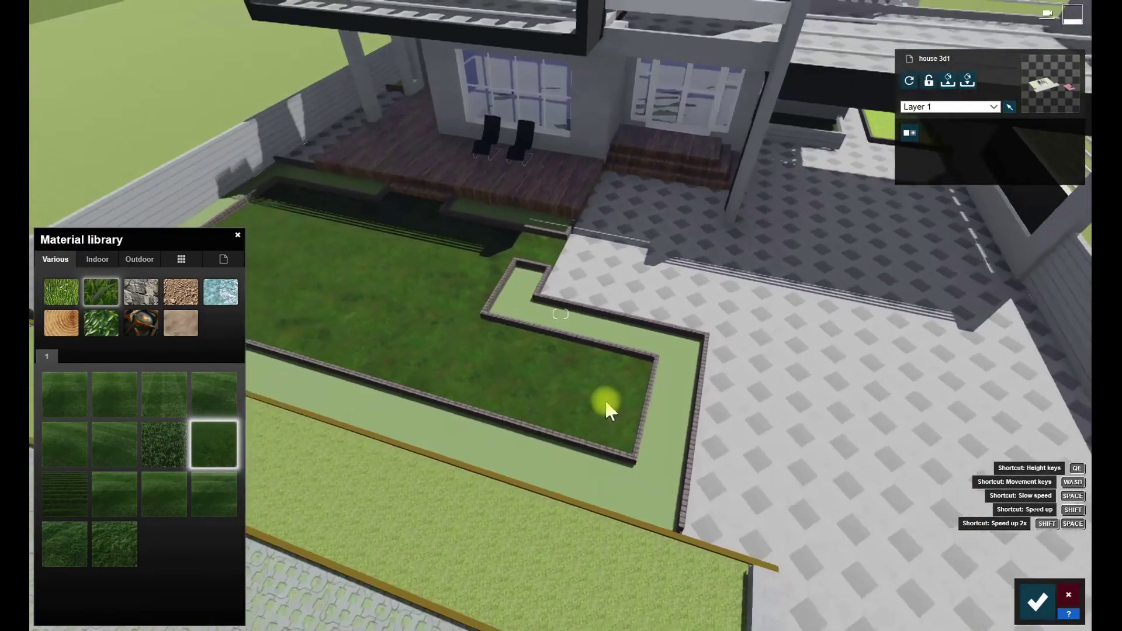
{"action": "left_click", "coordinate": [643, 462]}
{"action": "left_click", "coordinate": [55, 260]}
{"action": "left_click", "coordinate": [100, 292]}
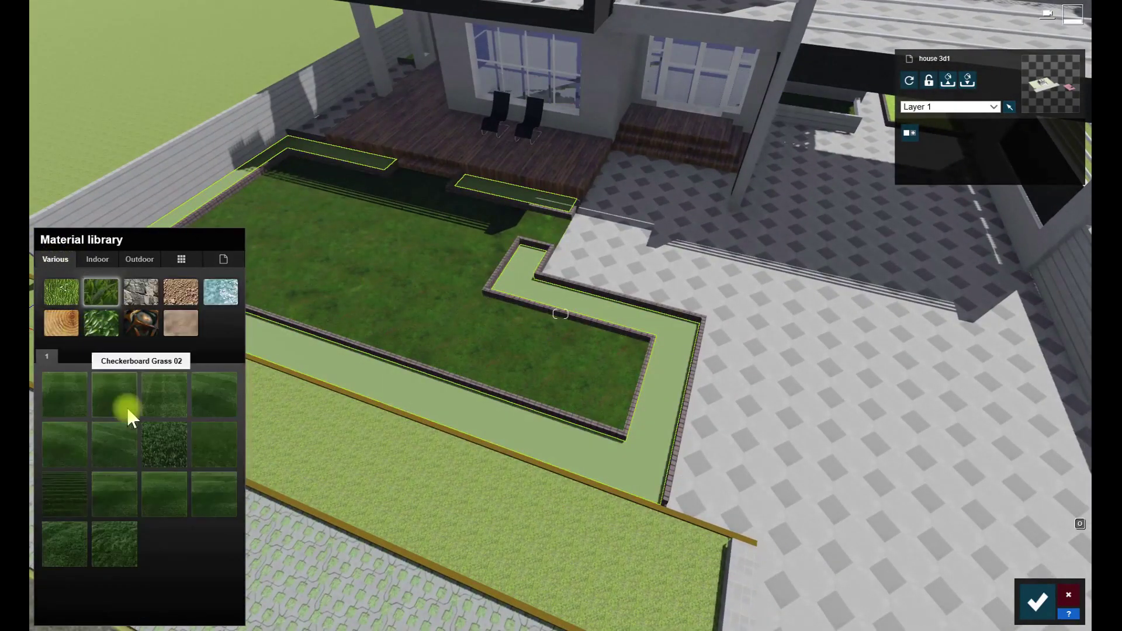
{"action": "left_click", "coordinate": [158, 454]}
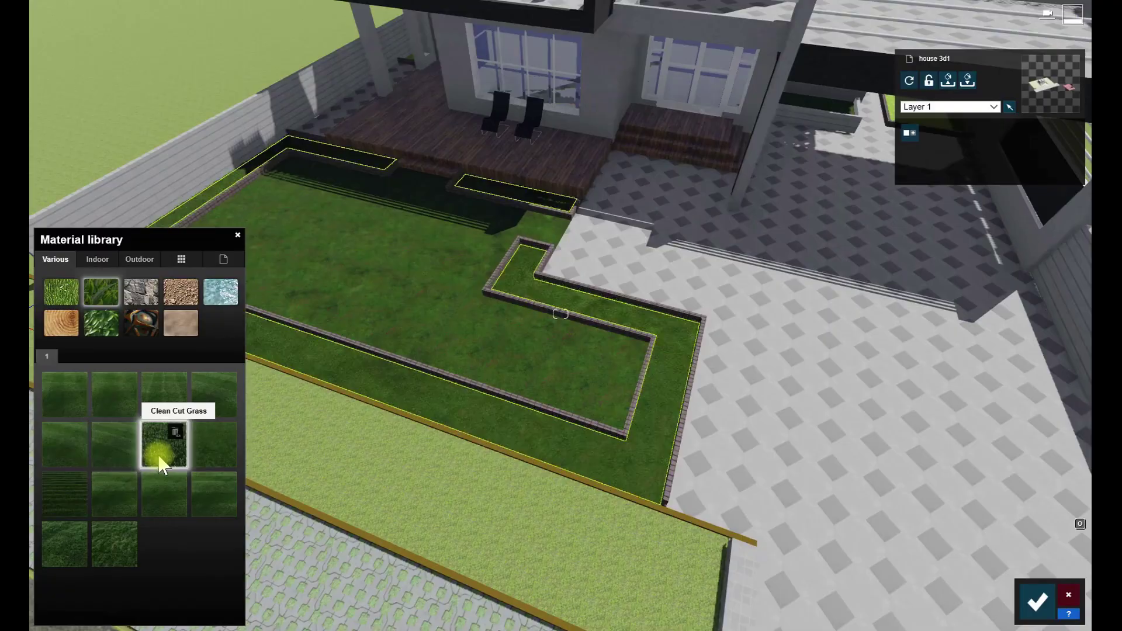
{"action": "left_click", "coordinate": [111, 457]}
{"action": "key", "text": "w"}
{"action": "right_click_drag", "start_coordinate": [730, 467], "coordinate": [804, 511]}
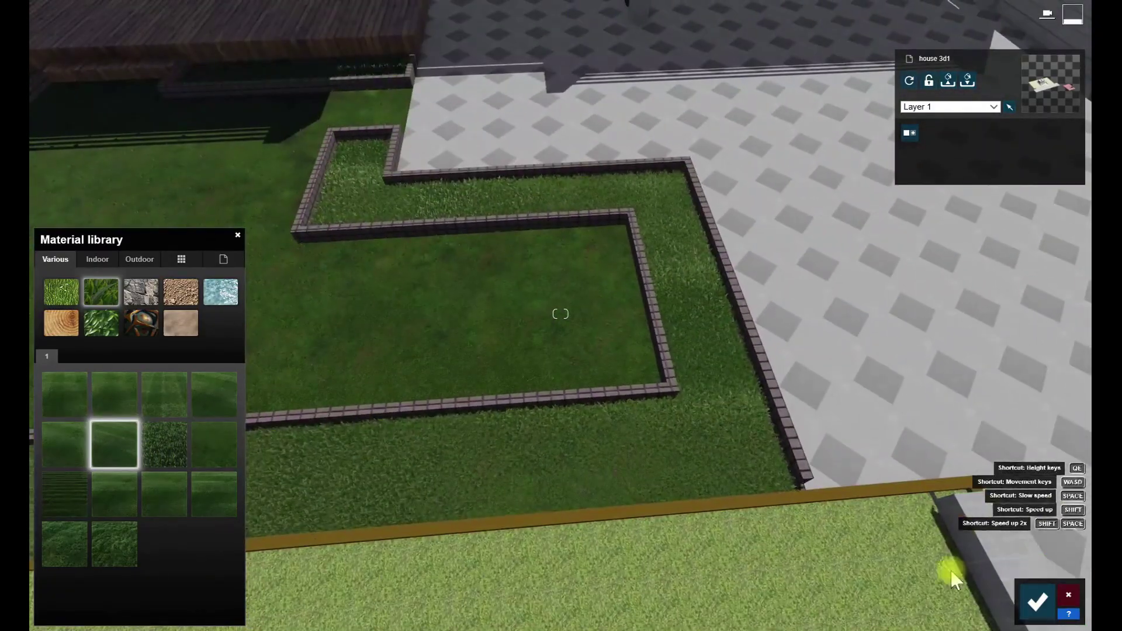
{"action": "left_click", "coordinate": [1038, 602]}
Apply the 3D grass material Clean Cut Grass 02 to the long strip beside the paved sidewalk
{"action": "key", "text": "w"}
{"action": "right_click_drag", "start_coordinate": [759, 455], "coordinate": [777, 503]}
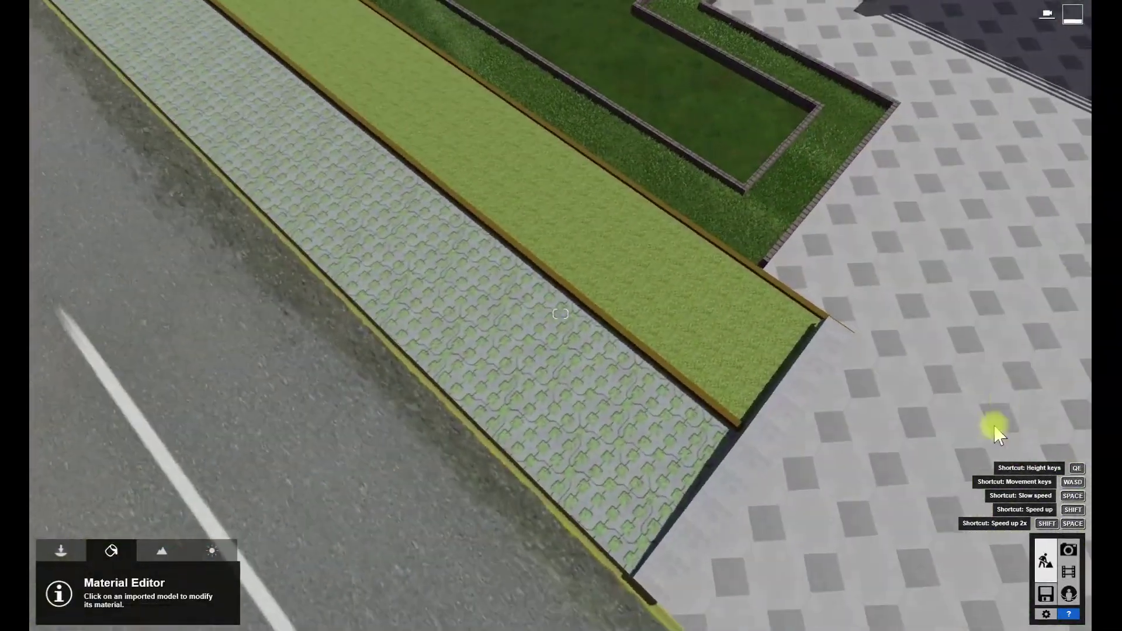
{"action": "left_click", "coordinate": [700, 321]}
{"action": "left_click", "coordinate": [96, 260]}
{"action": "left_click", "coordinate": [55, 258]}
{"action": "left_click", "coordinate": [100, 291]}
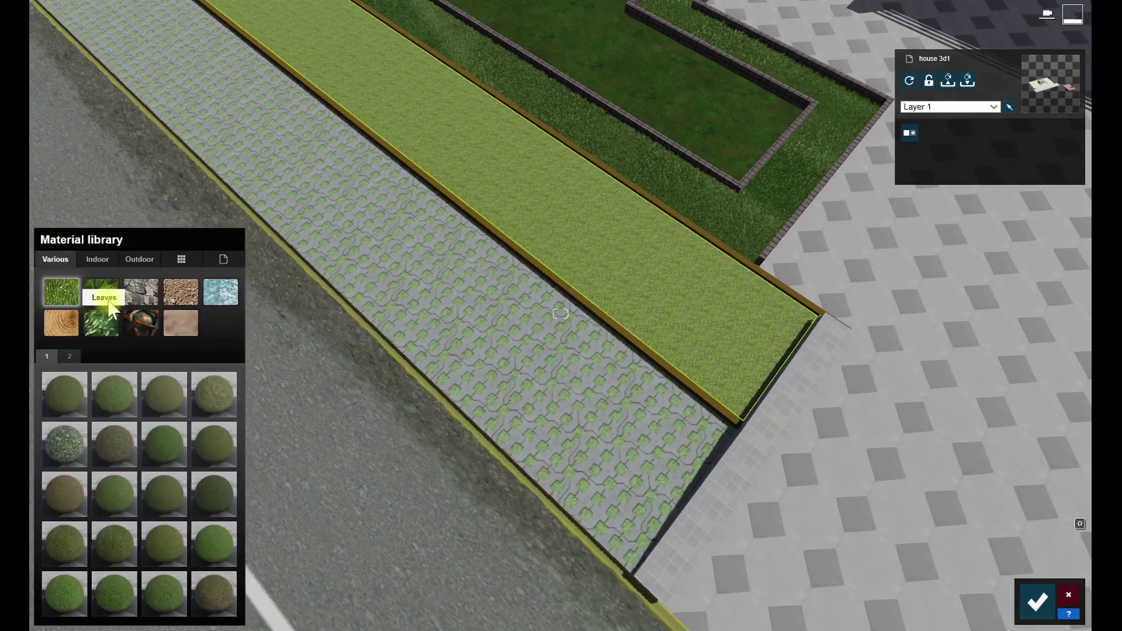
{"action": "left_click", "coordinate": [97, 407]}
{"action": "right_click_drag", "start_coordinate": [304, 427], "coordinate": [389, 386]}
{"action": "left_click", "coordinate": [219, 453]}
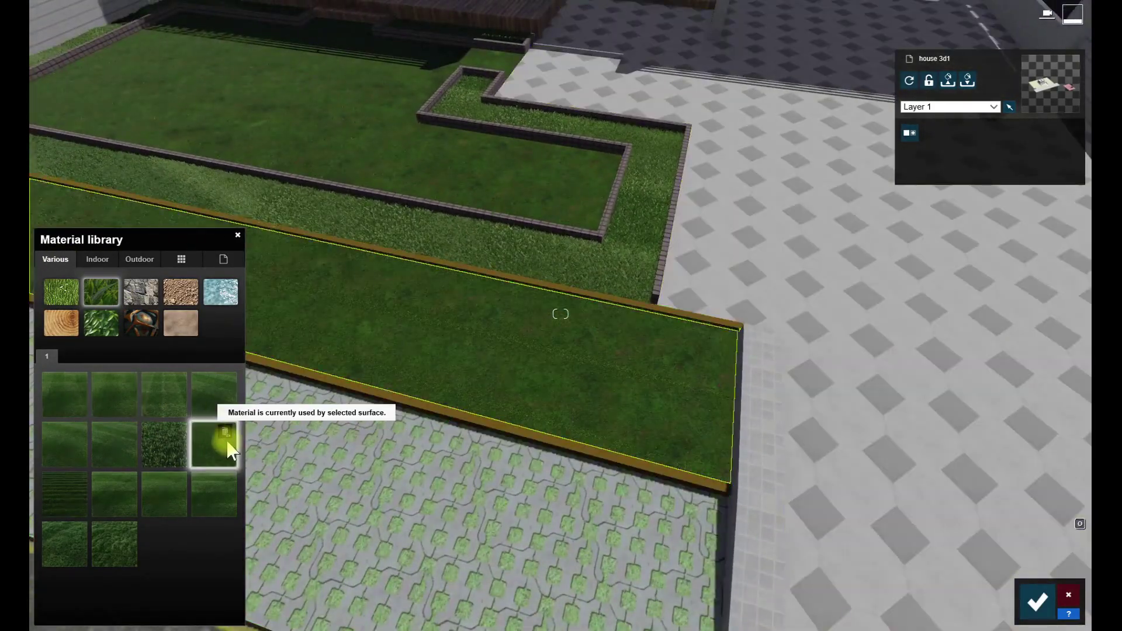
Set the grass size of the sidewalk strip to 0.0 and save the material changes
{"action": "left_click", "coordinate": [217, 442]}
{"action": "mouse_move", "coordinate": [47, 513]}
{"action": "left_mouse_down"}
{"action": "mouse_move", "coordinate": [74, 515]}
{"action": "mouse_move", "coordinate": [30, 520]}
{"action": "left_mouse_up"}
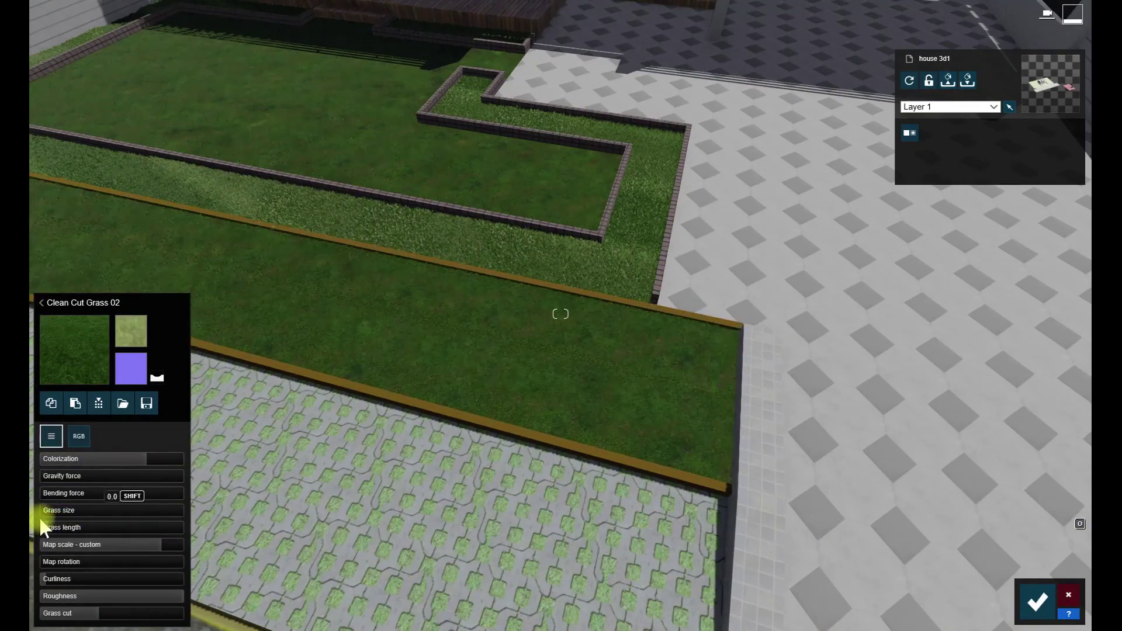
{"action": "right_click_drag", "start_coordinate": [350, 467], "coordinate": [362, 391]}
{"action": "key", "text": "s"}
{"action": "left_click", "coordinate": [1037, 602]}
Choose the purple flowering shrub from the favourite nature objects for placement along a line
{"action": "right_click_drag", "start_coordinate": [744, 459], "coordinate": [648, 514]}
{"action": "key", "text": "w"}
{"action": "key", "text": "s"}
{"action": "key", "text": "w"}
{"action": "key", "text": "s"}
{"action": "key", "text": "w"}
{"action": "left_click", "coordinate": [66, 555]}
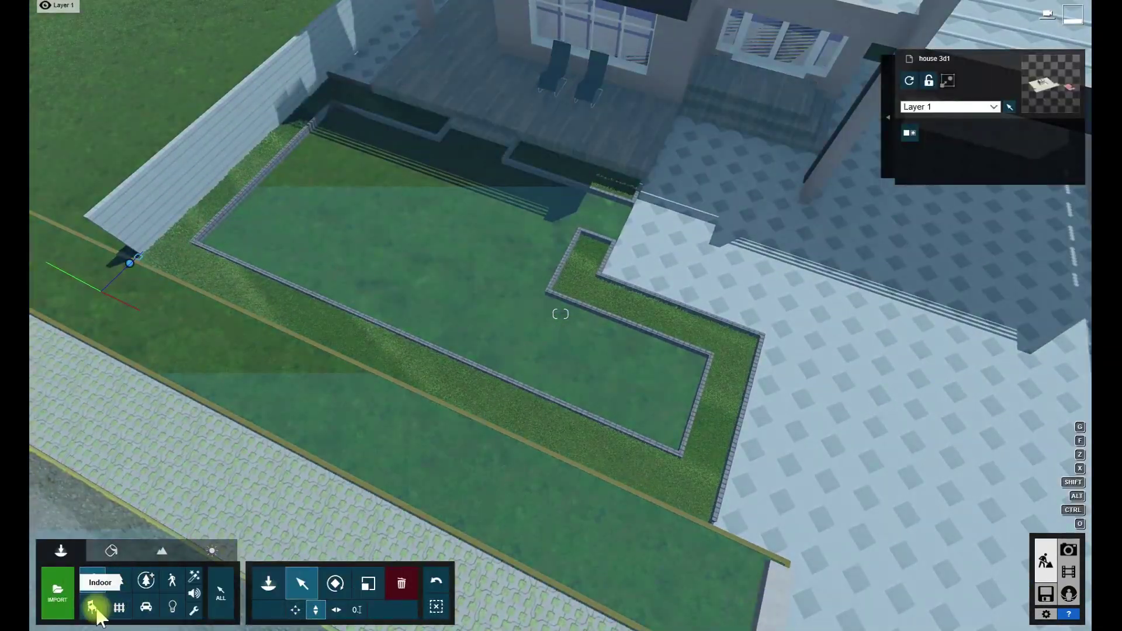
{"action": "left_click", "coordinate": [119, 584]}
{"action": "left_click", "coordinate": [282, 611]}
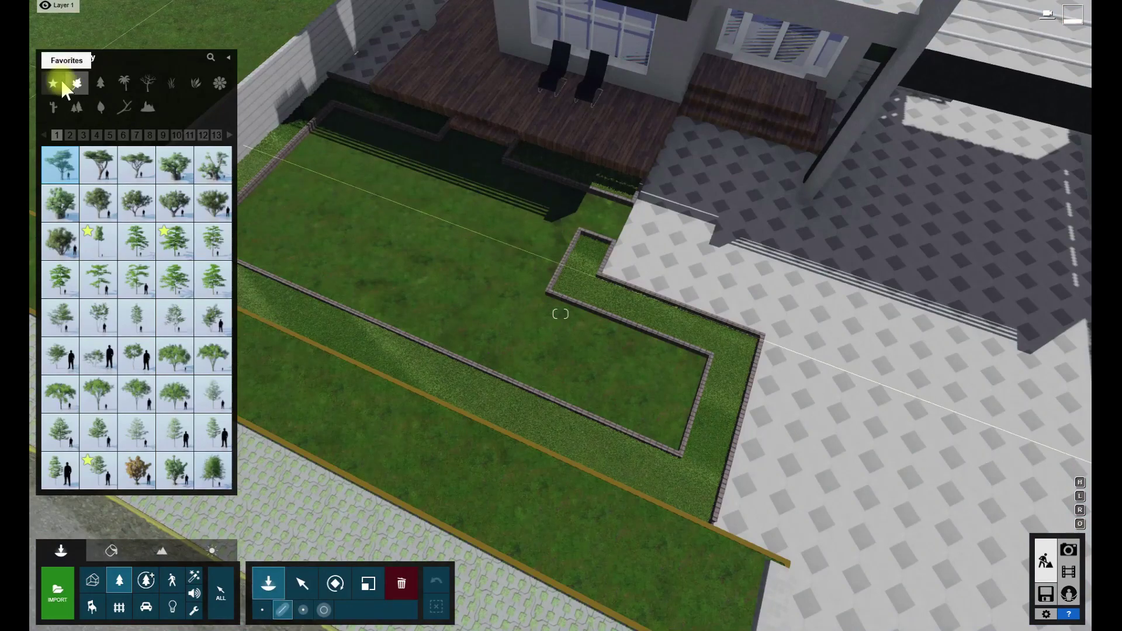
{"action": "left_click", "coordinate": [53, 83]}
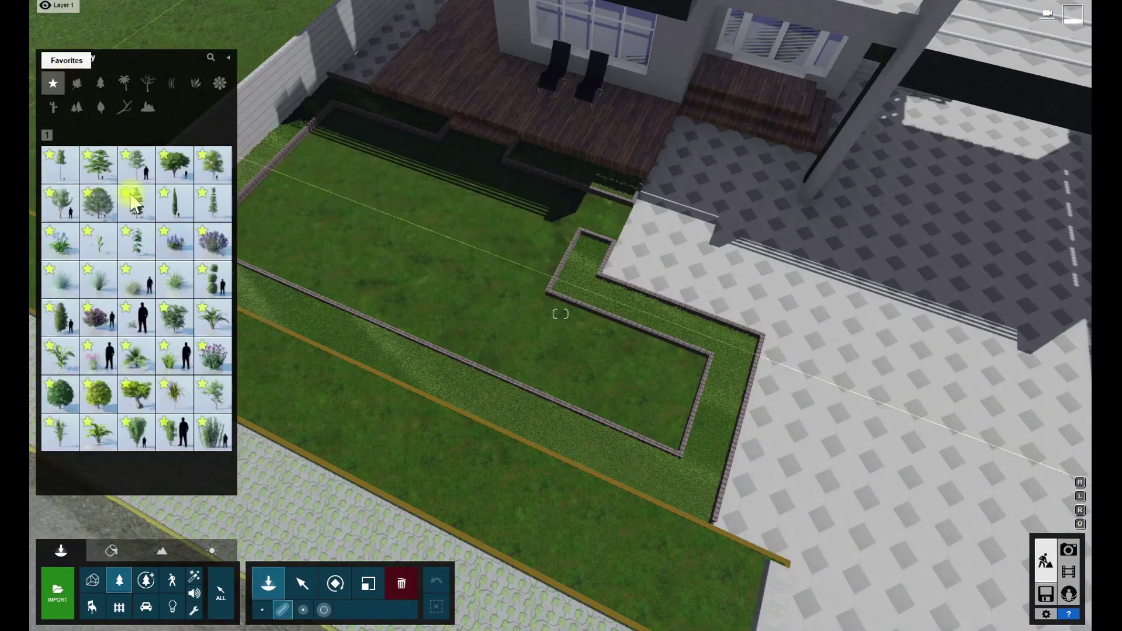
{"action": "left_click", "coordinate": [212, 246]}
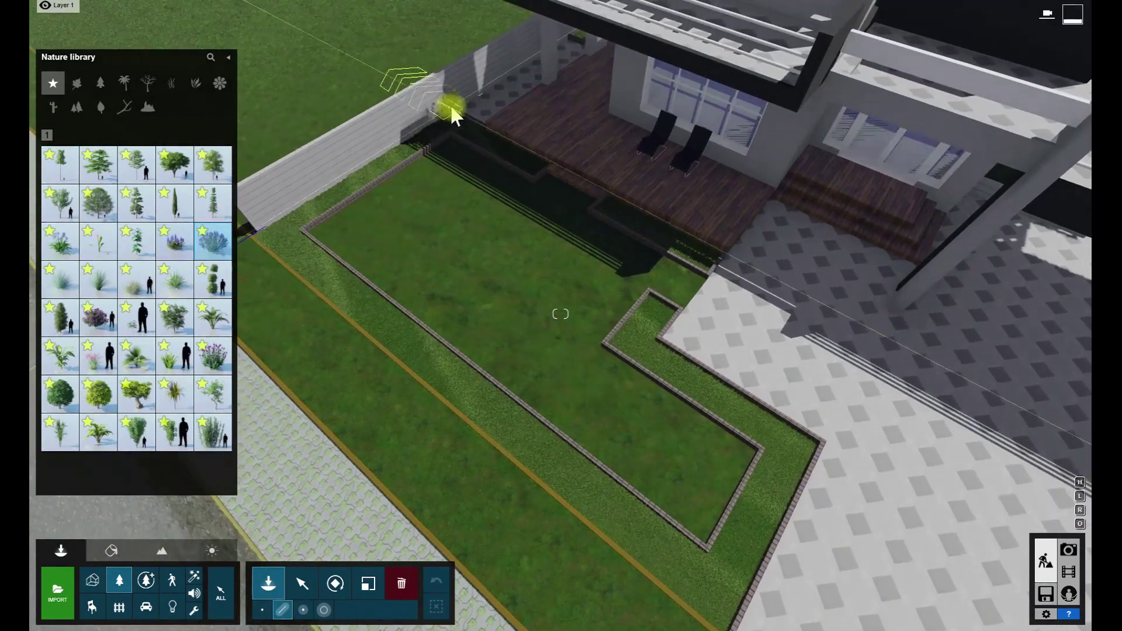
Try to place a line of purple shrubs around the lawn along the wall, deck and planting strip
{"action": "left_click", "coordinate": [534, 168]}
{"action": "left_click", "coordinate": [450, 121]}
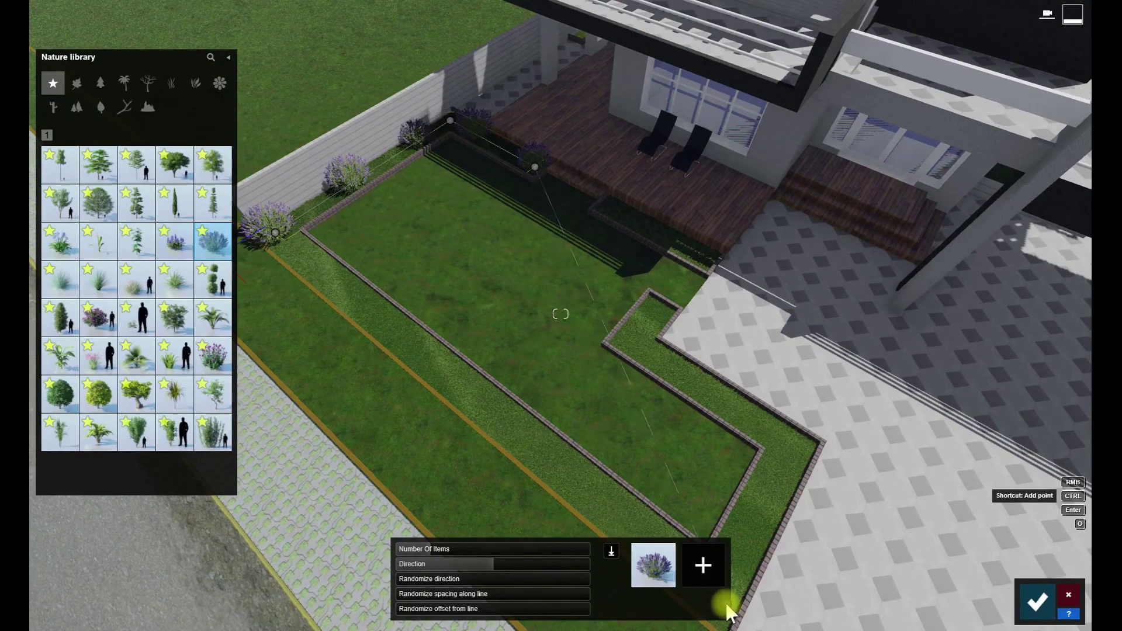
{"action": "right_click_drag", "start_coordinate": [590, 455], "coordinate": [433, 310]}
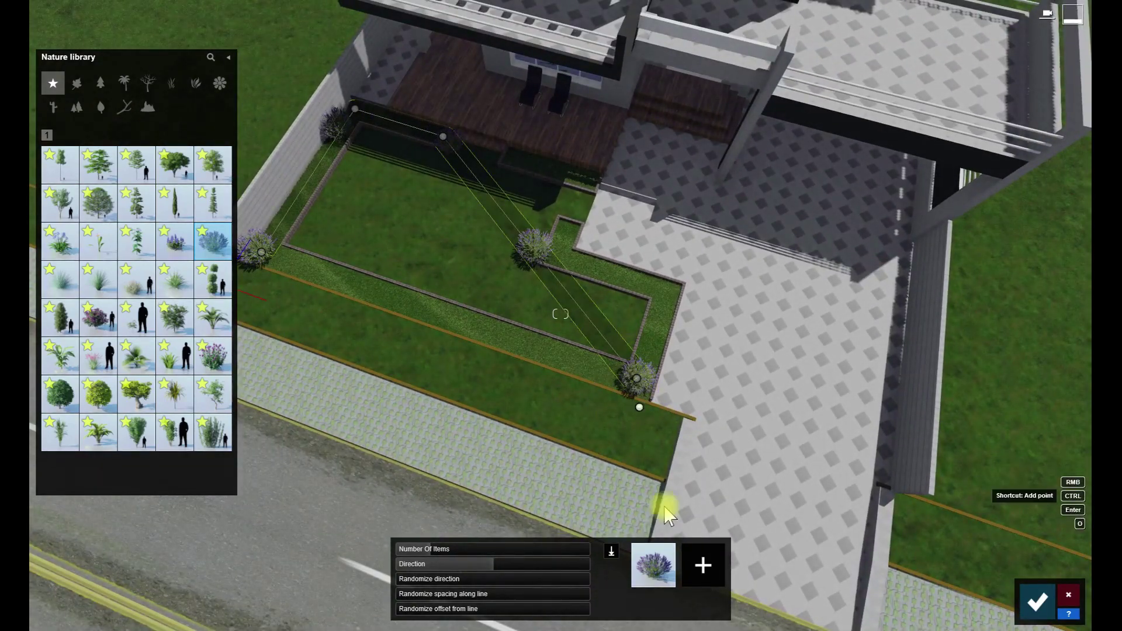
{"action": "left_click", "coordinate": [1041, 596]}
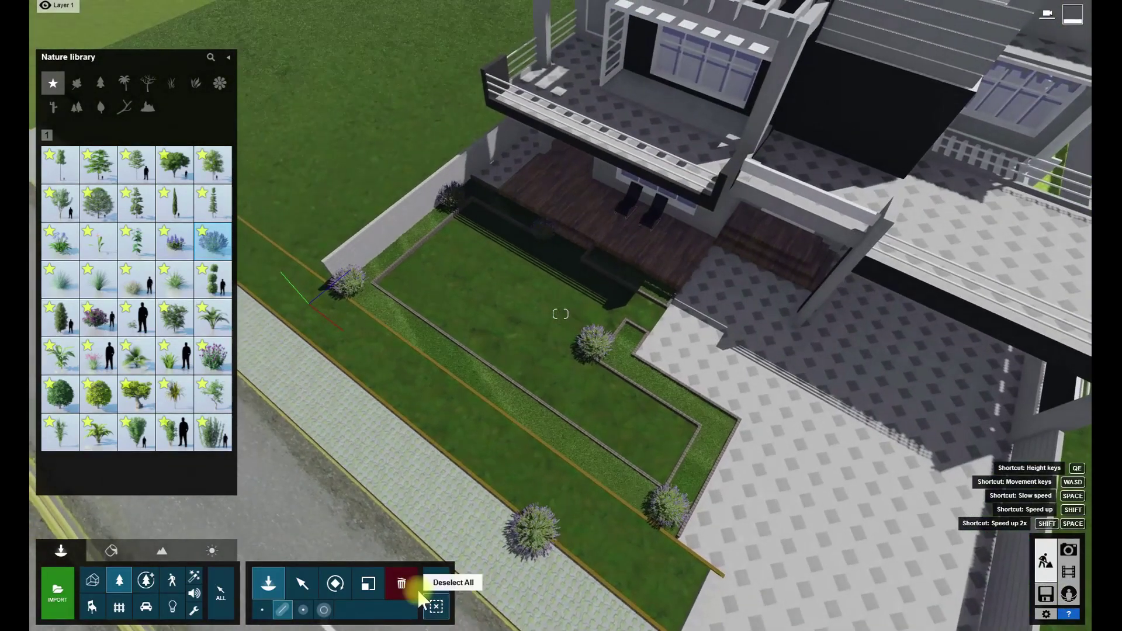
Delete the purple shrubs placed around the lawn
{"action": "left_click", "coordinate": [668, 507], "text": "ctrl"}
{"action": "left_click", "coordinate": [112, 551]}
{"action": "left_click", "coordinate": [66, 552]}
{"action": "left_click", "coordinate": [667, 506]}
{"action": "left_click", "coordinate": [594, 347]}
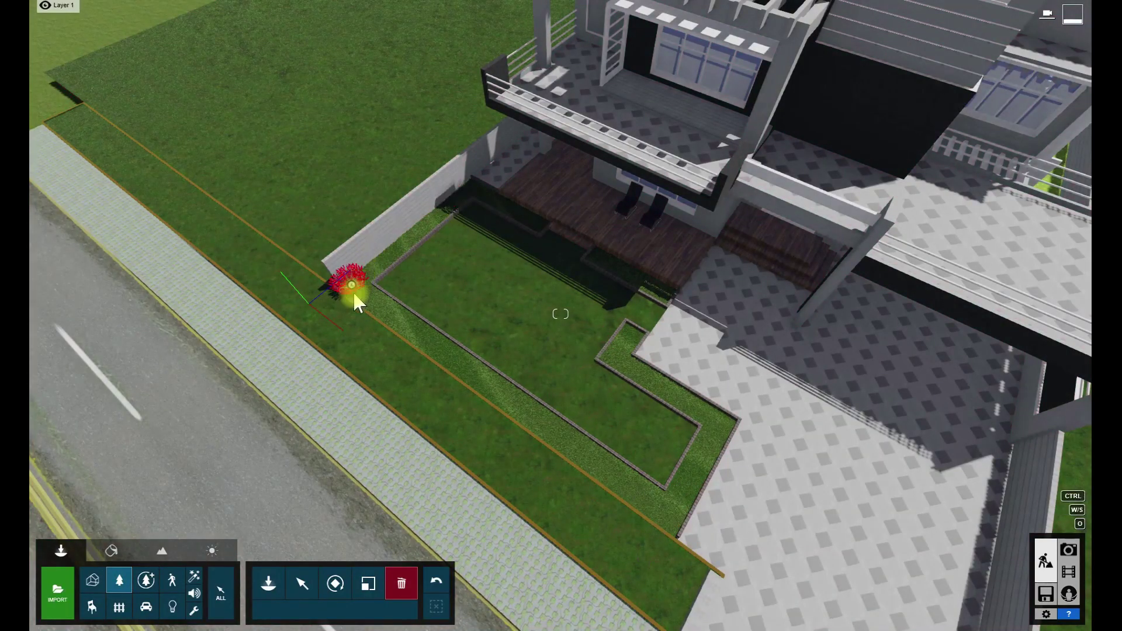
Draw a new line of purple shrubs through the planting strip, from the boundary wall along the front edge and beside the driveway
{"action": "left_click", "coordinate": [288, 608]}
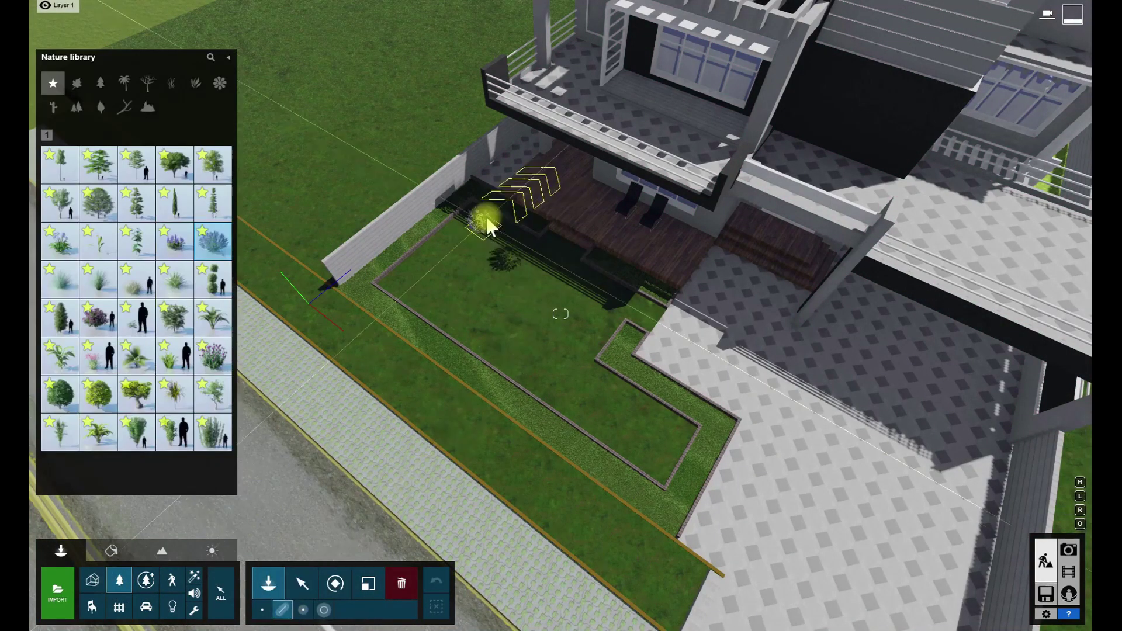
{"action": "left_click", "coordinate": [535, 222]}
{"action": "left_click", "coordinate": [469, 186]}
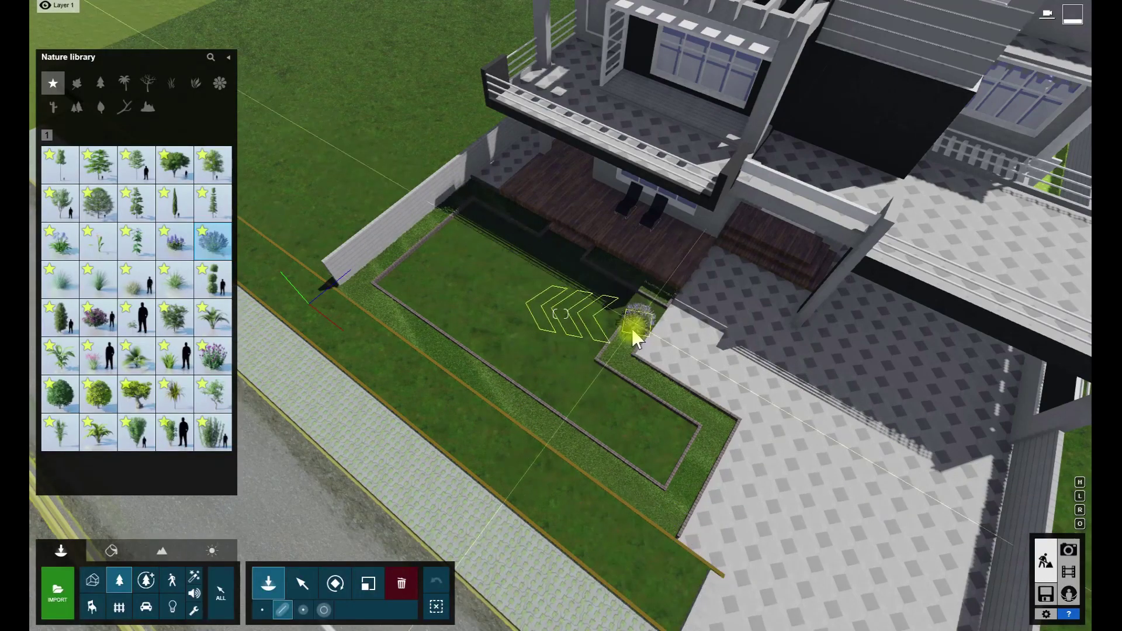
{"action": "left_click", "coordinate": [630, 348]}
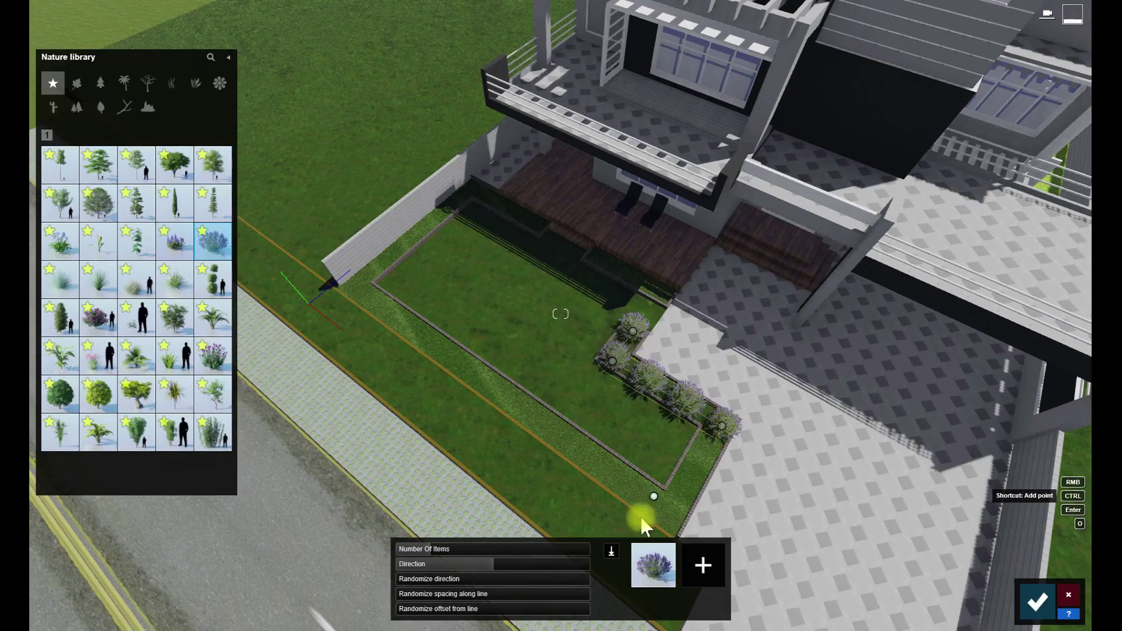
{"action": "right_click_drag", "start_coordinate": [551, 433], "coordinate": [500, 314]}
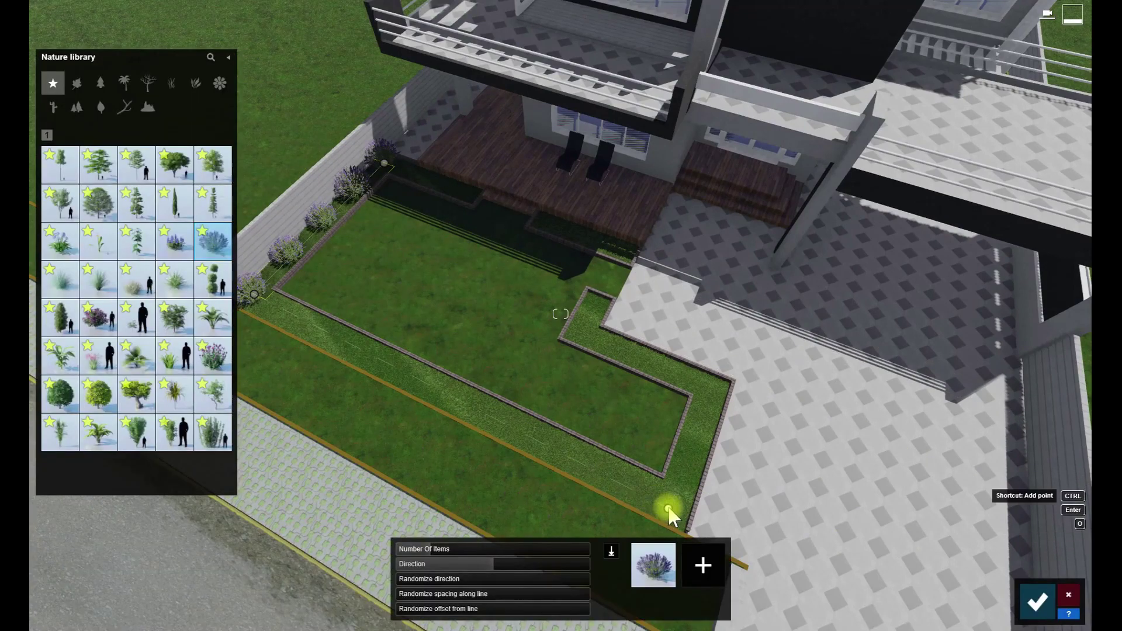
{"action": "left_click", "coordinate": [672, 505]}
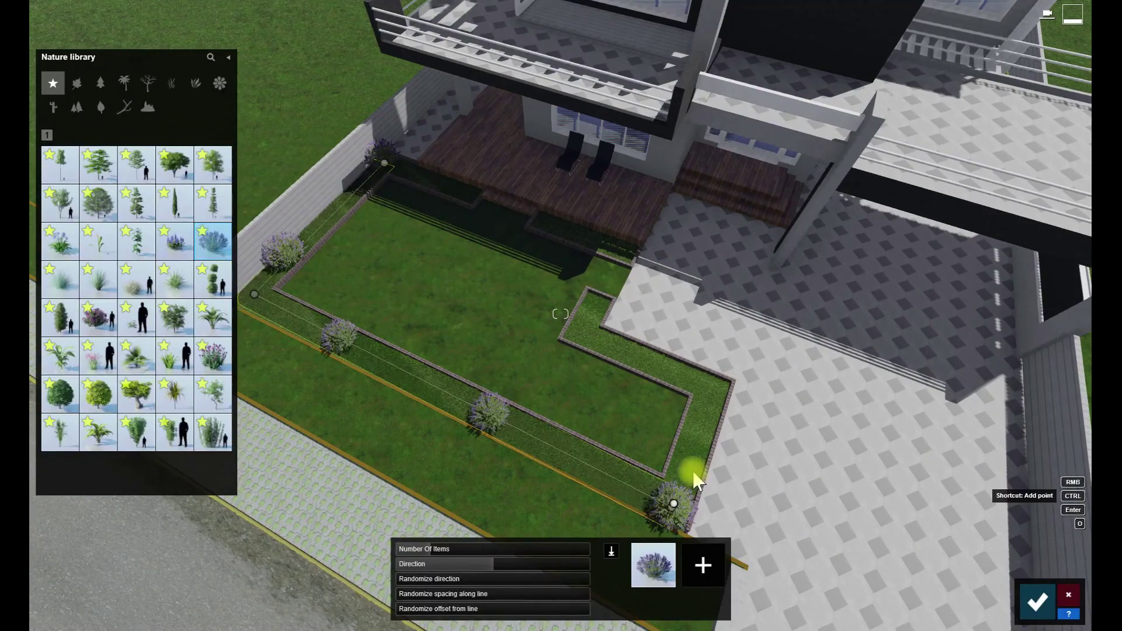
{"action": "left_click", "coordinate": [710, 387], "text": "ctrl"}
{"action": "left_click", "coordinate": [583, 335], "text": "ctrl"}
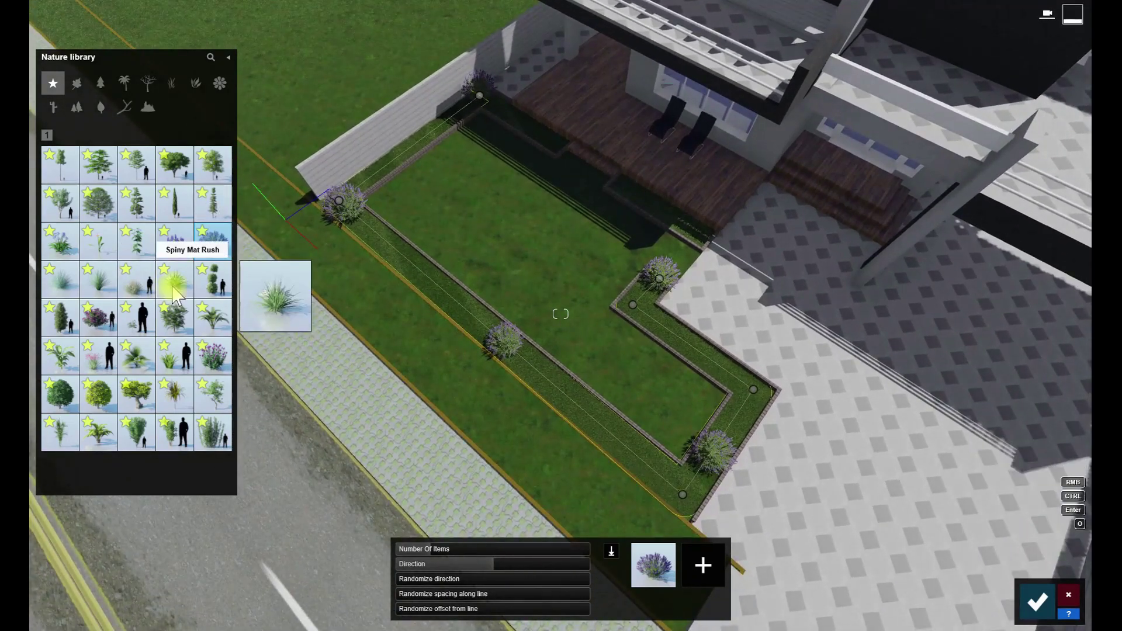
Add Spiny Mat Rush, palms, a round tree, flowering shrubs and ornamental grass to the plant mix of the line
{"action": "left_click", "coordinate": [714, 589]}
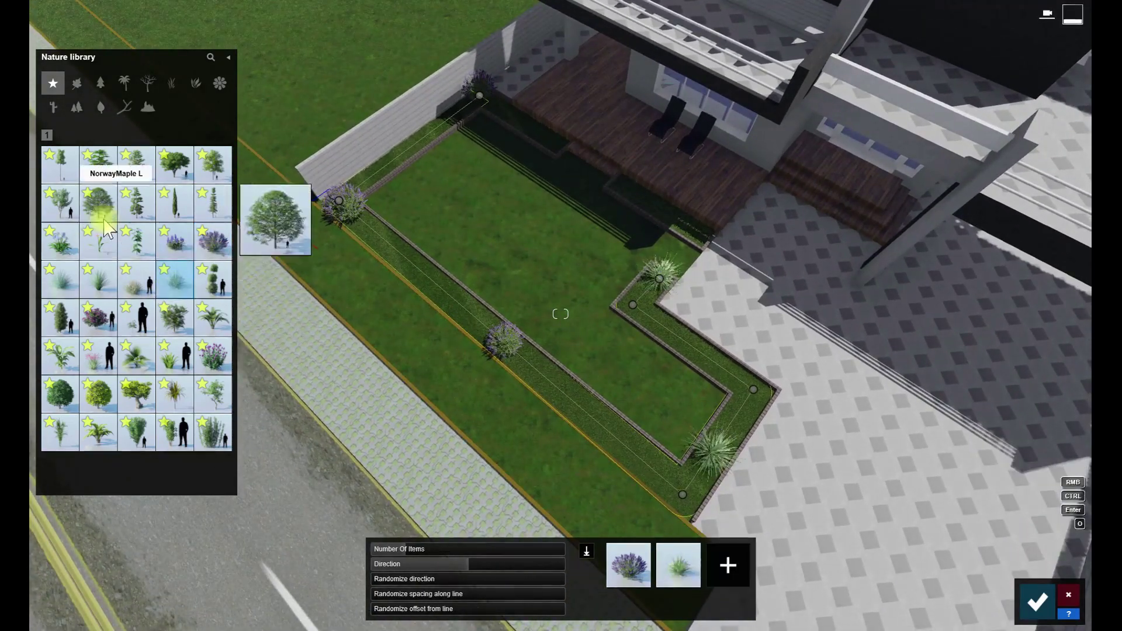
{"action": "left_click", "coordinate": [216, 318]}
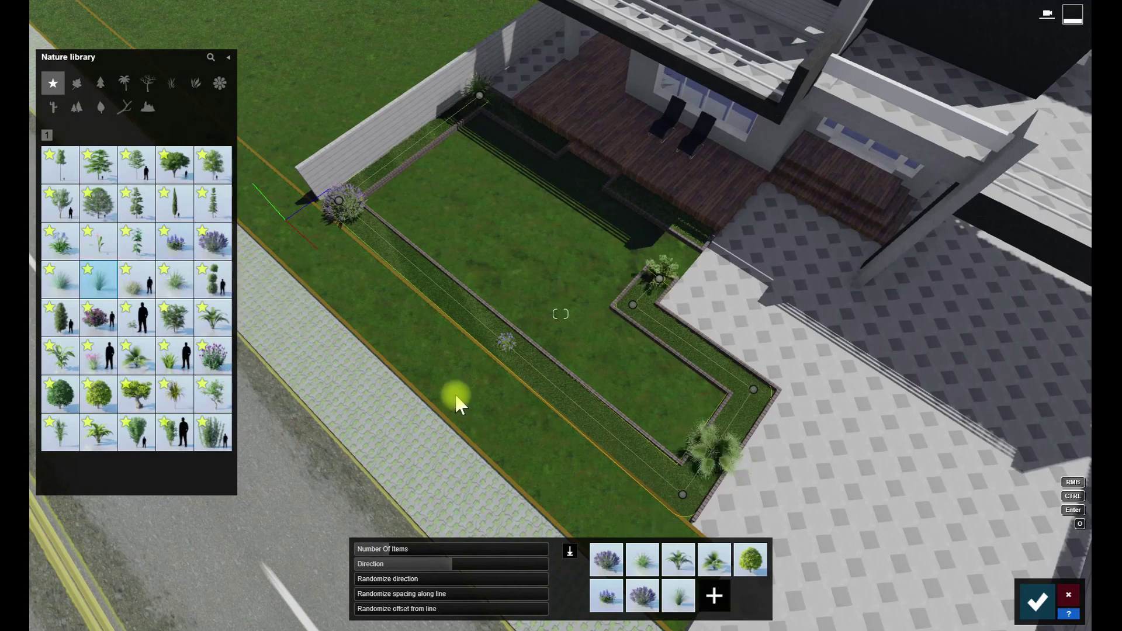
{"action": "double_click", "coordinate": [685, 595]}
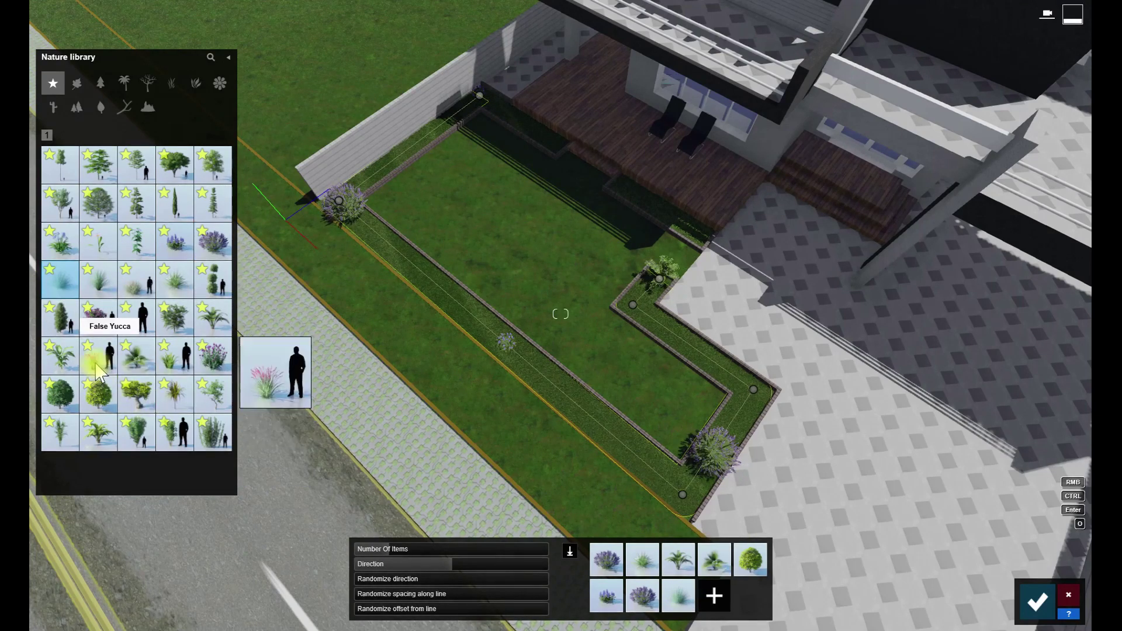
Increase the number of items until the mixed plants fill the planting strip densely, and confirm the line placement
{"action": "right_click_drag", "start_coordinate": [538, 383], "coordinate": [585, 327]}
{"action": "left_click_drag", "start_coordinate": [386, 550], "coordinate": [465, 553]}
{"action": "scroll", "coordinate": [441, 468], "scroll_direction": "down", "scroll_amount": 5}
{"action": "mouse_move", "coordinate": [441, 468]}
{"action": "right_mouse_down"}
{"action": "mouse_move", "coordinate": [441, 438]}
{"action": "mouse_move", "coordinate": [440, 473]}
{"action": "mouse_move", "coordinate": [440, 455]}
{"action": "right_mouse_up"}
{"action": "scroll", "coordinate": [441, 450], "scroll_direction": "up", "scroll_amount": 5}
{"action": "scroll", "coordinate": [440, 464], "scroll_direction": "down", "scroll_amount": 5}
{"action": "left_click_drag", "start_coordinate": [464, 548], "coordinate": [496, 558]}
{"action": "mouse_move", "coordinate": [549, 397]}
{"action": "right_mouse_down"}
{"action": "mouse_move", "coordinate": [432, 391]}
{"action": "mouse_move", "coordinate": [549, 396]}
{"action": "right_mouse_up"}
{"action": "scroll", "coordinate": [548, 398], "scroll_direction": "up", "scroll_amount": 5}
{"action": "left_click", "coordinate": [1011, 606]}
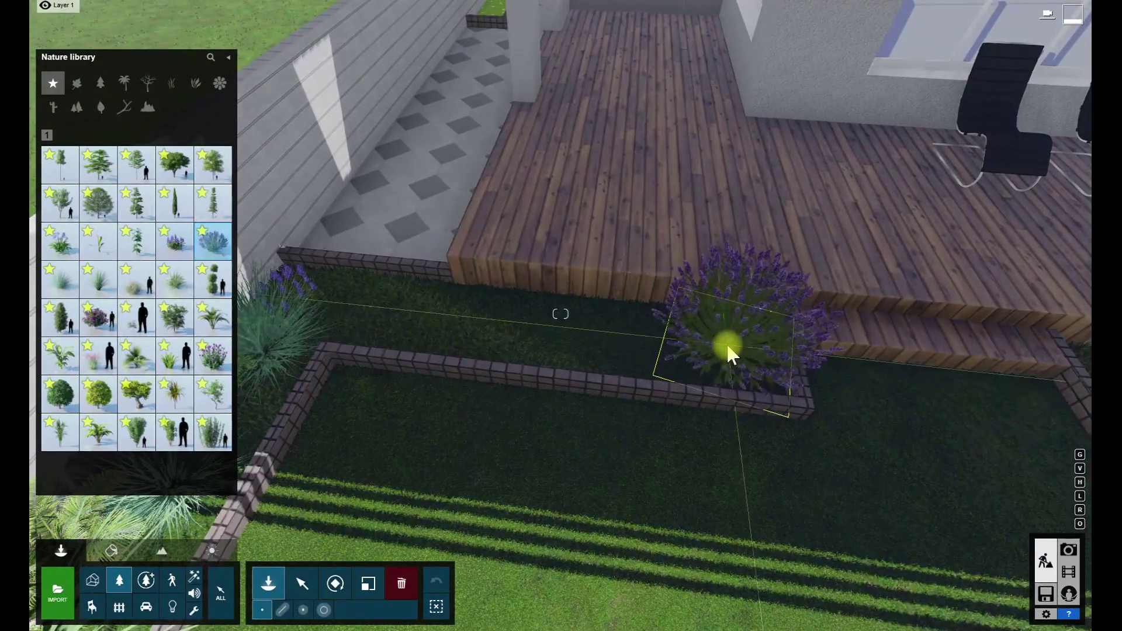
Place a Spiny Mat Rush and an Esparto beside the purple shrub in the bed along the wooden deck
{"action": "left_click", "coordinate": [187, 284]}
{"action": "left_click", "coordinate": [614, 332]}
{"action": "left_click", "coordinate": [142, 284]}
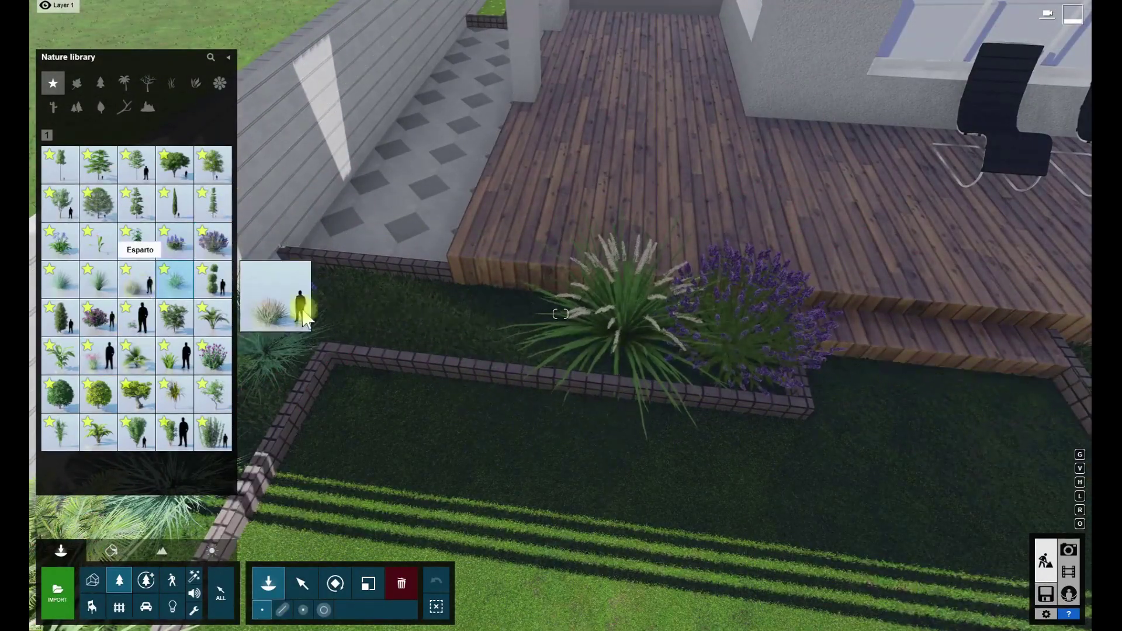
{"action": "left_click", "coordinate": [451, 304]}
Adjust the Esparto's size and position next to the Spiny Mat Rush, and place a small palm at the wall end of the deck bed
{"action": "left_click", "coordinate": [366, 585]}
{"action": "left_click_drag", "start_coordinate": [450, 311], "coordinate": [453, 313]}
{"action": "left_click", "coordinate": [304, 587]}
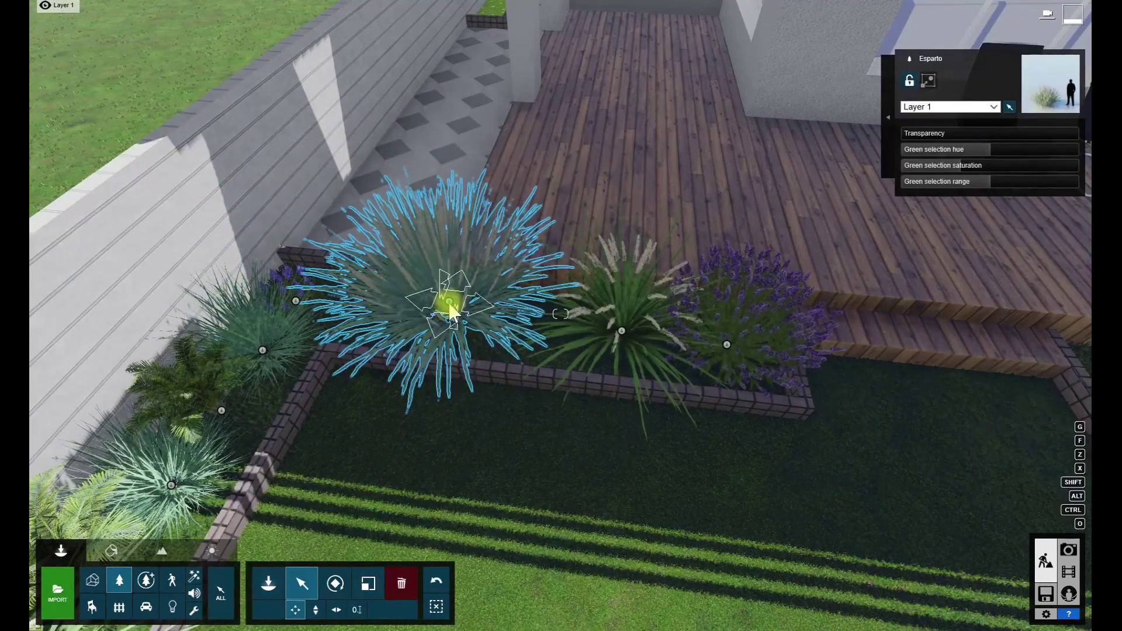
{"action": "left_click", "coordinate": [119, 580]}
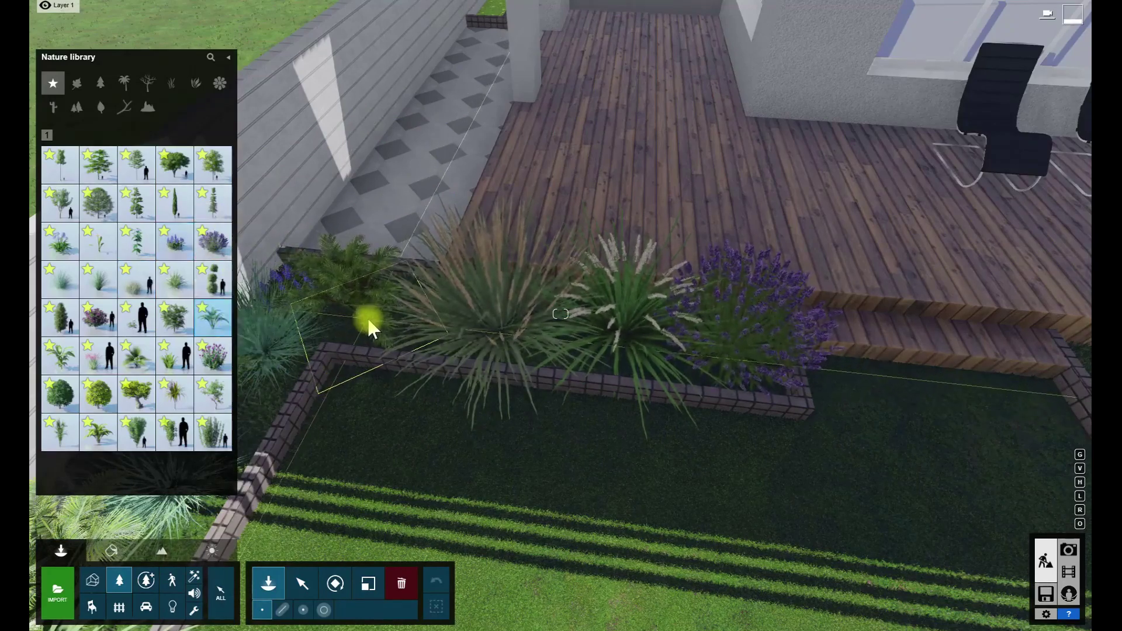
{"action": "left_click", "coordinate": [366, 317]}
Select the four plants in the deck bed and copy them to the bed on the other side of the deck steps
{"action": "scroll", "coordinate": [366, 316], "scroll_direction": "down", "scroll_amount": 10}
{"action": "scroll", "coordinate": [561, 315], "scroll_direction": "up", "scroll_amount": 8}
{"action": "right_click_drag", "start_coordinate": [561, 315], "coordinate": [563, 377]}
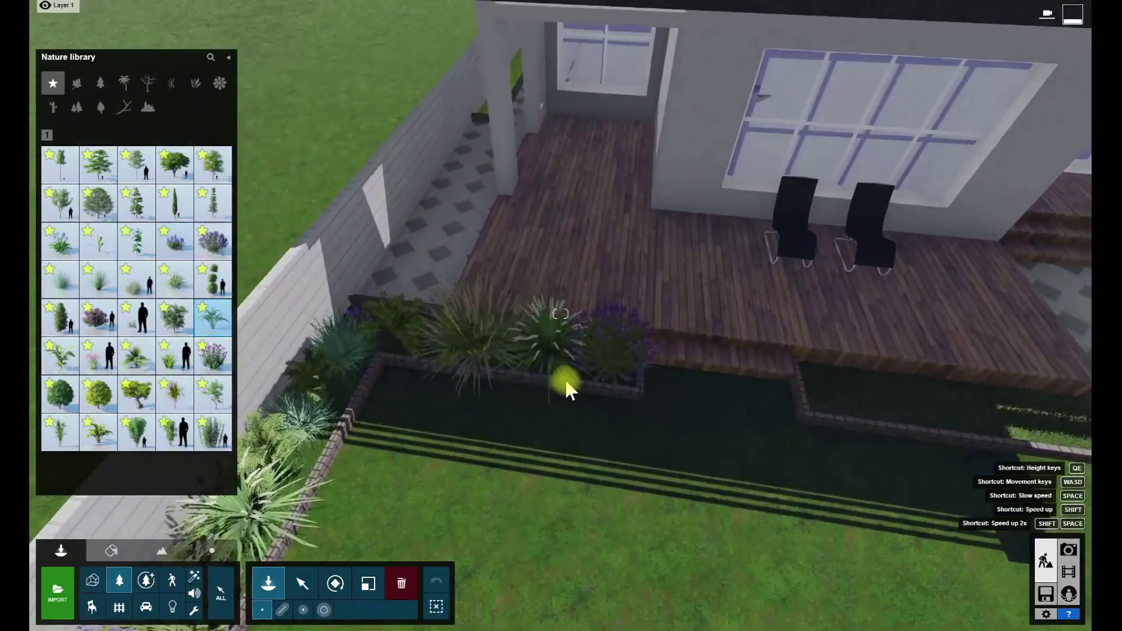
{"action": "left_click", "coordinate": [302, 583]}
{"action": "left_click_drag", "start_coordinate": [376, 288], "coordinate": [707, 416], "text": "ctrl"}
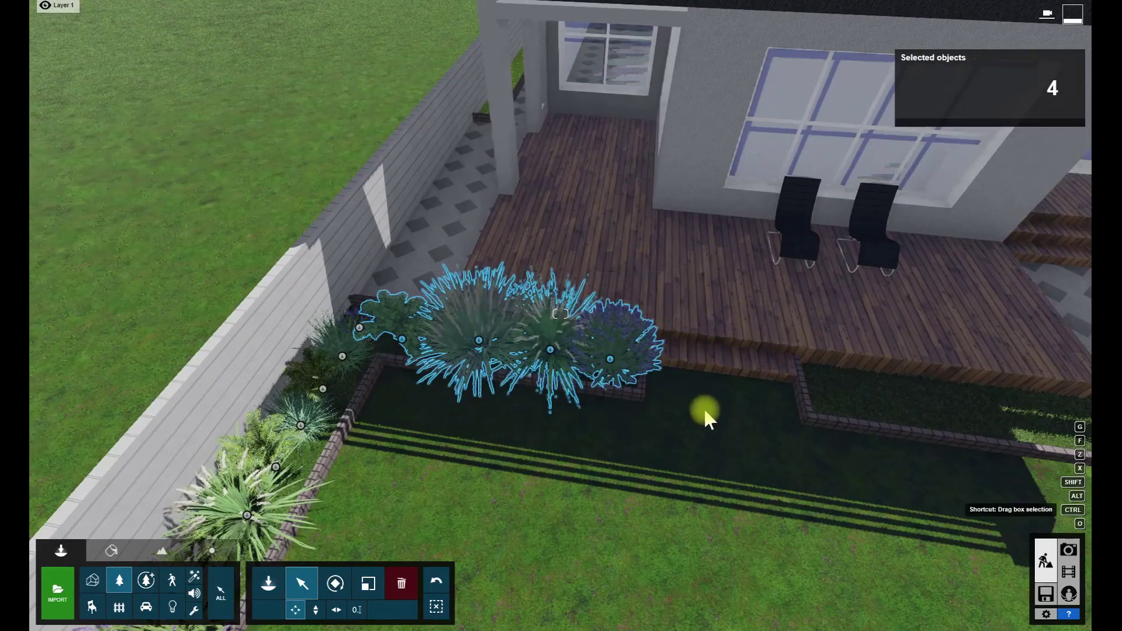
{"action": "left_click_drag", "start_coordinate": [479, 340], "coordinate": [929, 404], "text": "alt"}
{"action": "right_click_drag", "start_coordinate": [929, 403], "coordinate": [959, 409]}
{"action": "key", "text": "d"}
{"action": "right_click_drag", "start_coordinate": [560, 314], "coordinate": [558, 356]}
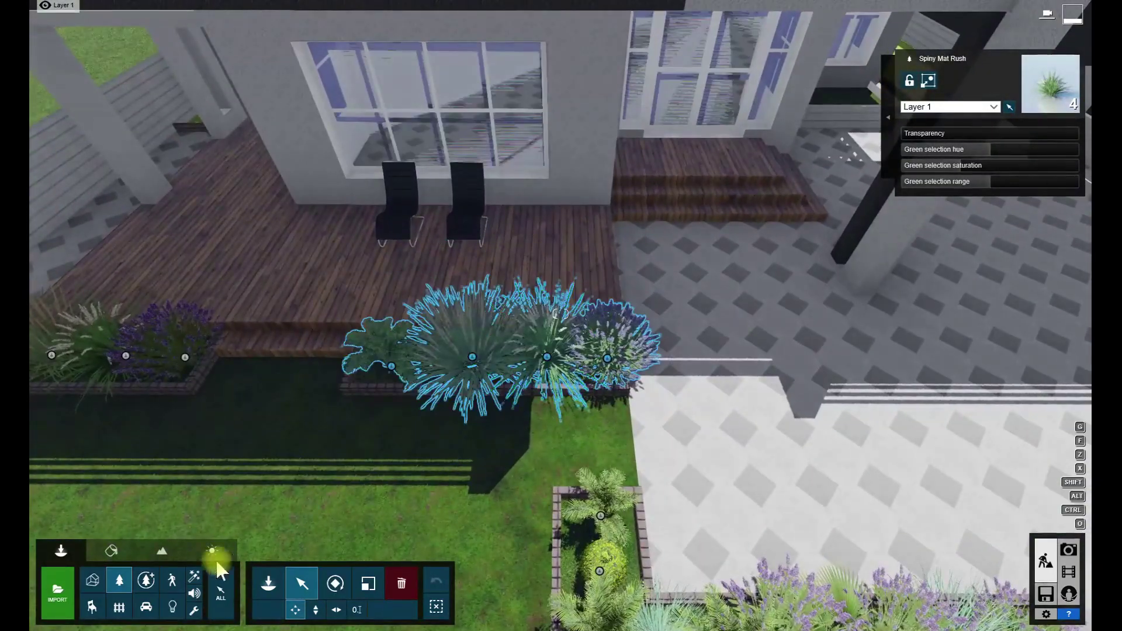
Delete the palm from the copied group and put a copy of the purple shrub in its place
{"action": "left_click", "coordinate": [408, 363]}
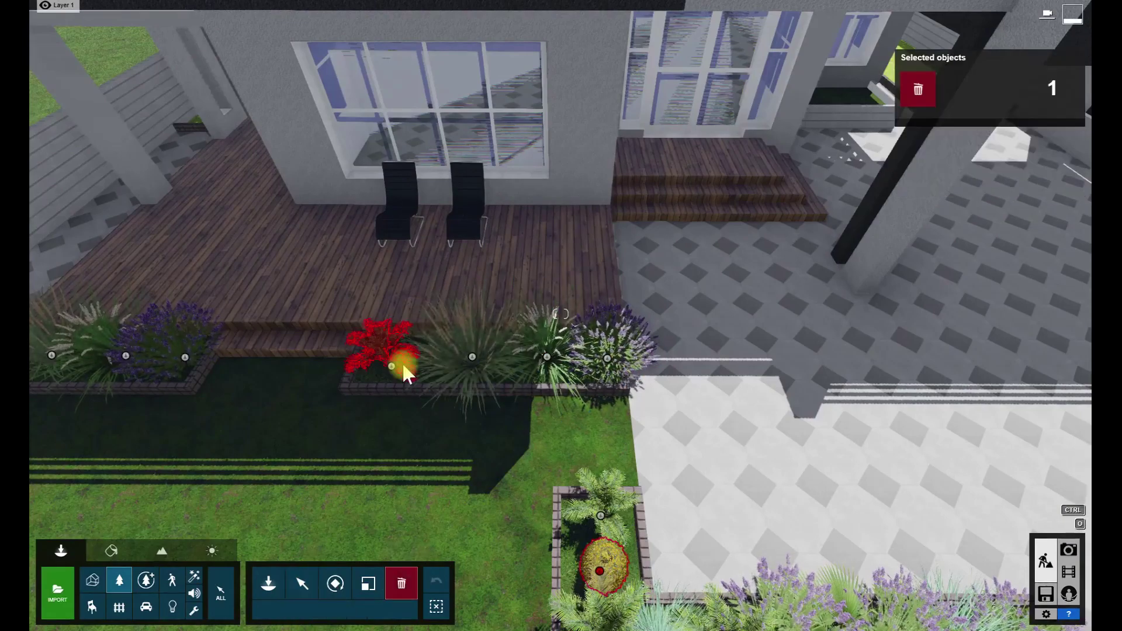
{"action": "left_click", "coordinate": [401, 583]}
{"action": "left_click_drag", "start_coordinate": [608, 359], "coordinate": [404, 368], "text": "alt"}
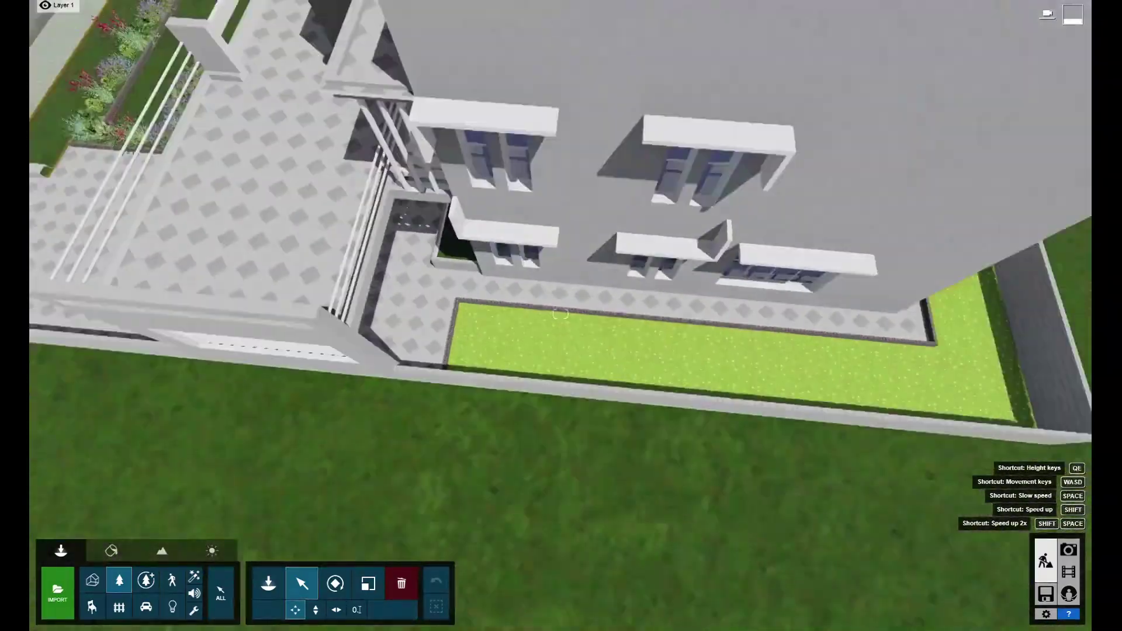
Place a line of mixed plants along the paving edge of the side lawn and around the rear corner of the house
{"action": "key", "text": "w"}
{"action": "mouse_move", "coordinate": [413, 336]}
{"action": "right_mouse_down"}
{"action": "mouse_move", "coordinate": [414, 316]}
{"action": "mouse_move", "coordinate": [413, 336]}
{"action": "right_mouse_up"}
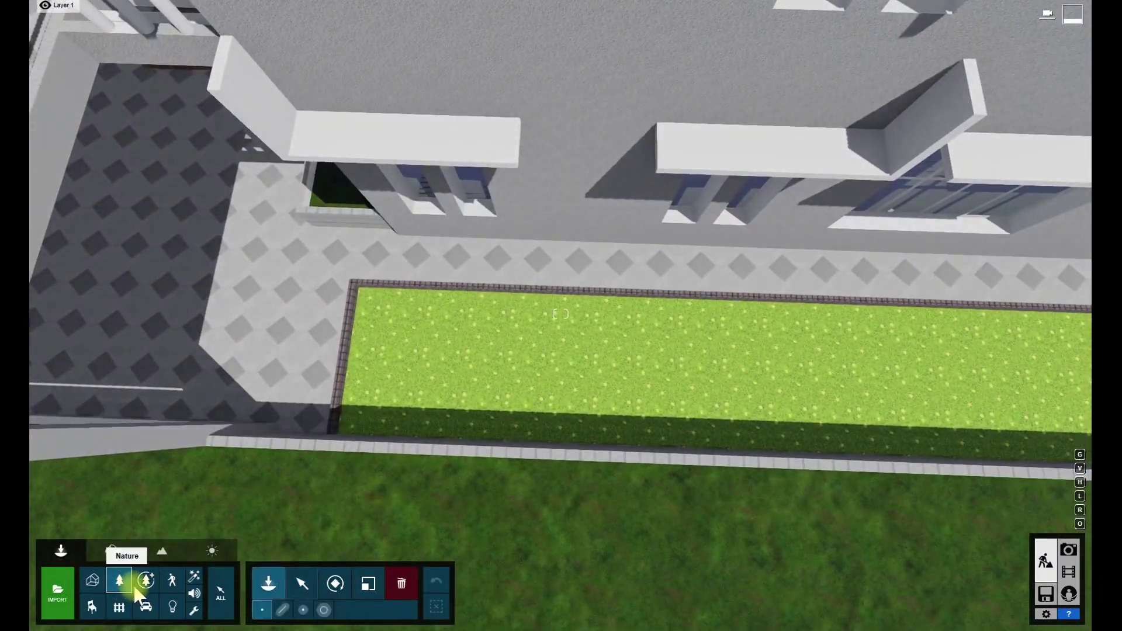
{"action": "left_click", "coordinate": [130, 589]}
{"action": "key", "text": "w"}
{"action": "left_click_drag", "start_coordinate": [270, 470], "coordinate": [300, 286]}
{"action": "key", "text": "s"}
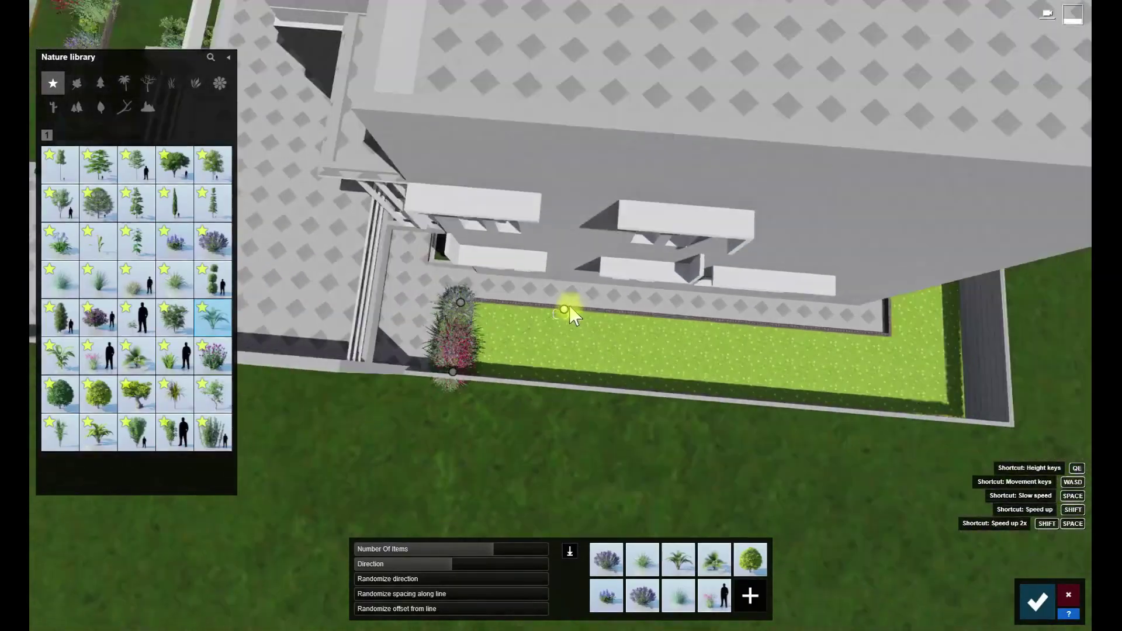
{"action": "key", "text": "s"}
{"action": "right_click_drag", "start_coordinate": [933, 360], "coordinate": [520, 187]}
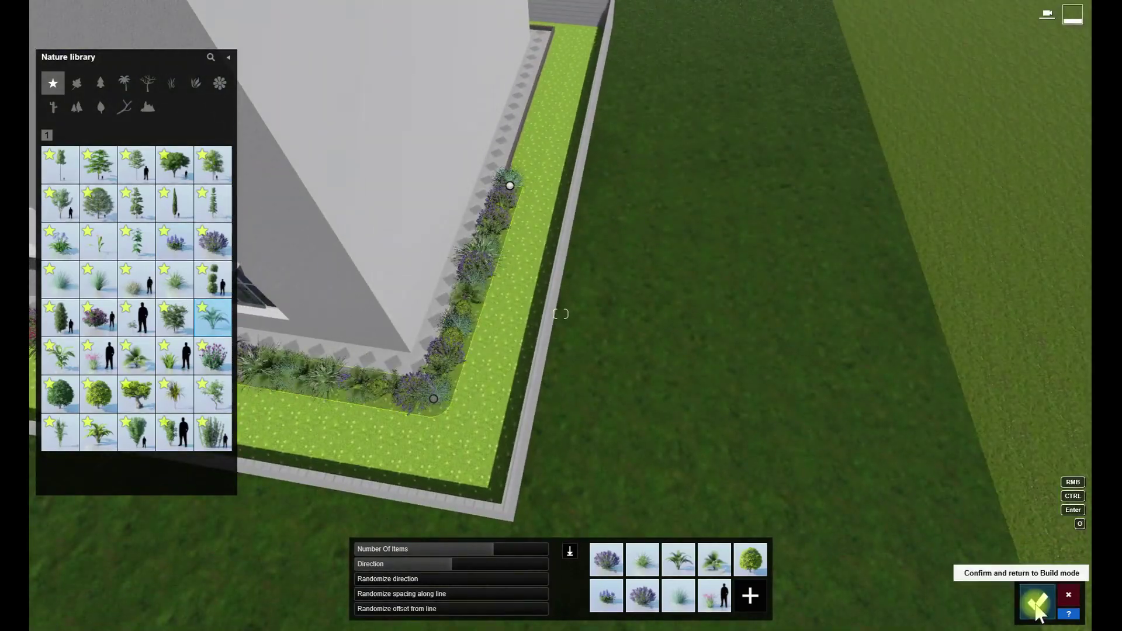
{"action": "left_click", "coordinate": [1036, 611]}
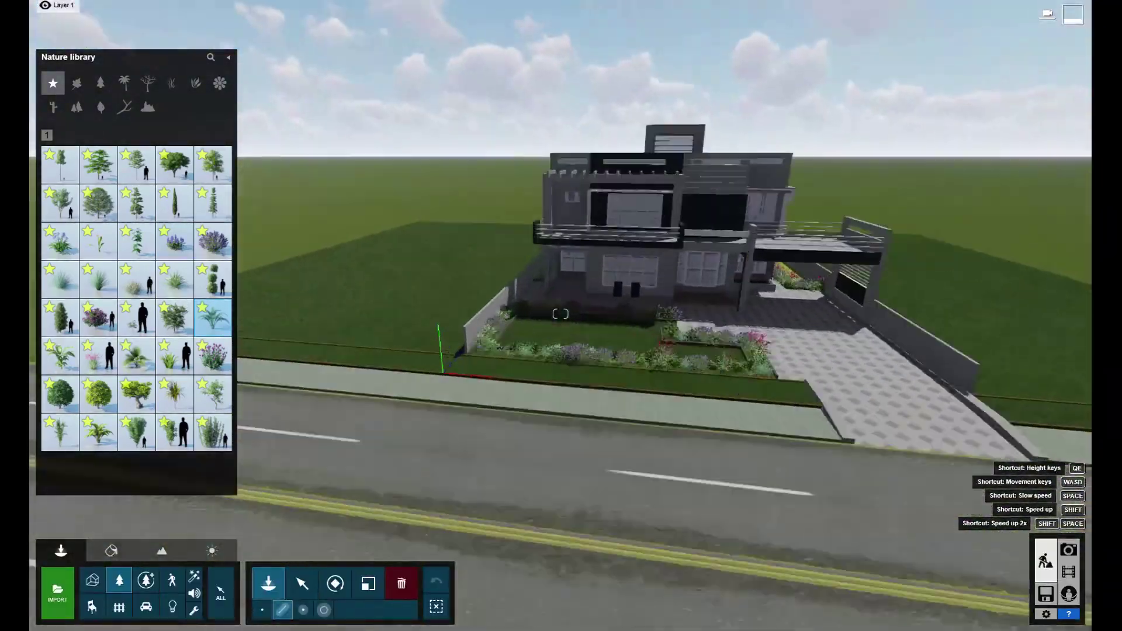
Switch to Movie mode and start recording a new camera clip
{"action": "right_click_drag", "start_coordinate": [591, 315], "coordinate": [684, 409]}
{"action": "key", "text": "w"}
{"action": "key", "text": "s"}
{"action": "key", "text": "w"}
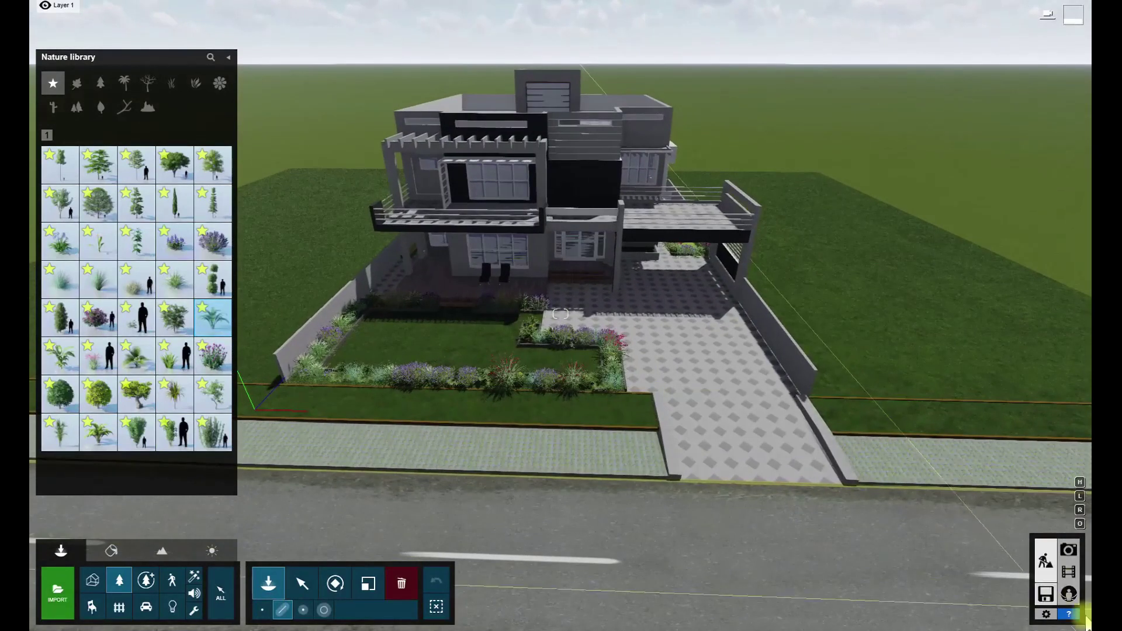
{"action": "left_click", "coordinate": [1068, 572]}
{"action": "left_click", "coordinate": [148, 422]}
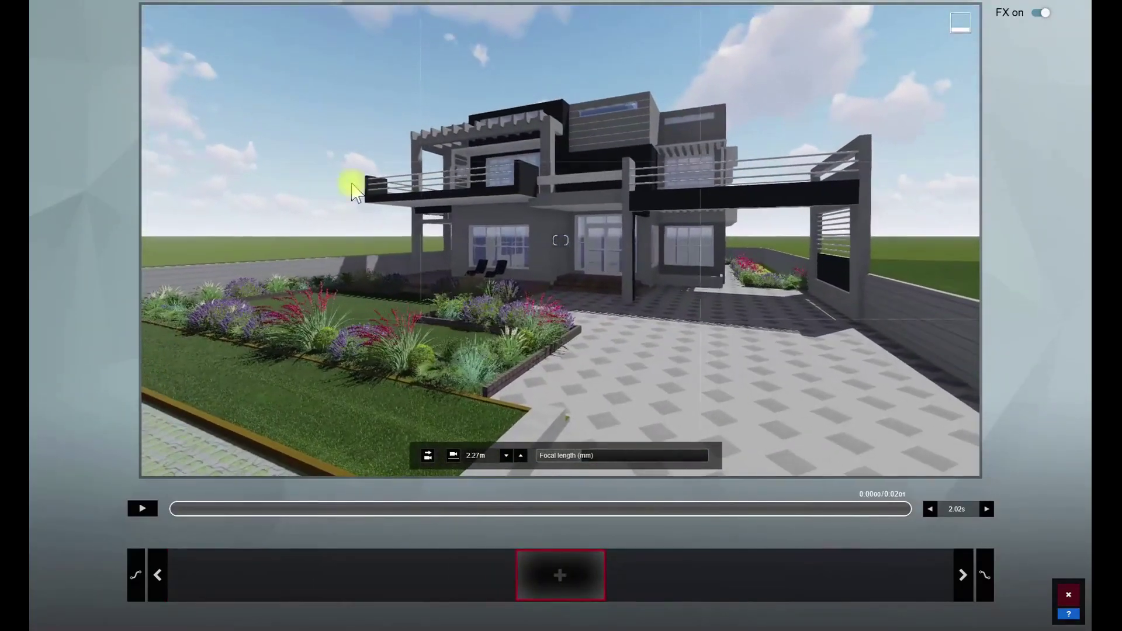
Frame the house front from the driveway at a camera height of about 1.21 m, capture it as a keyframe and save the clip
{"action": "key", "text": "e"}
{"action": "right_click_drag", "start_coordinate": [383, 318], "coordinate": [556, 213]}
{"action": "key", "text": "e"}
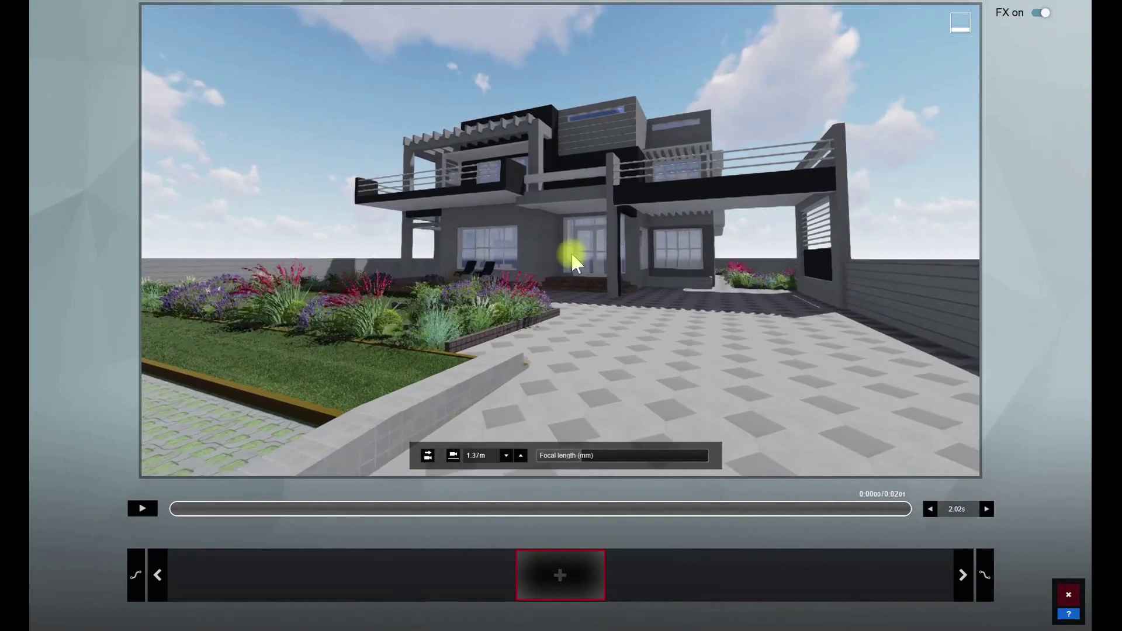
{"action": "key", "text": "w"}
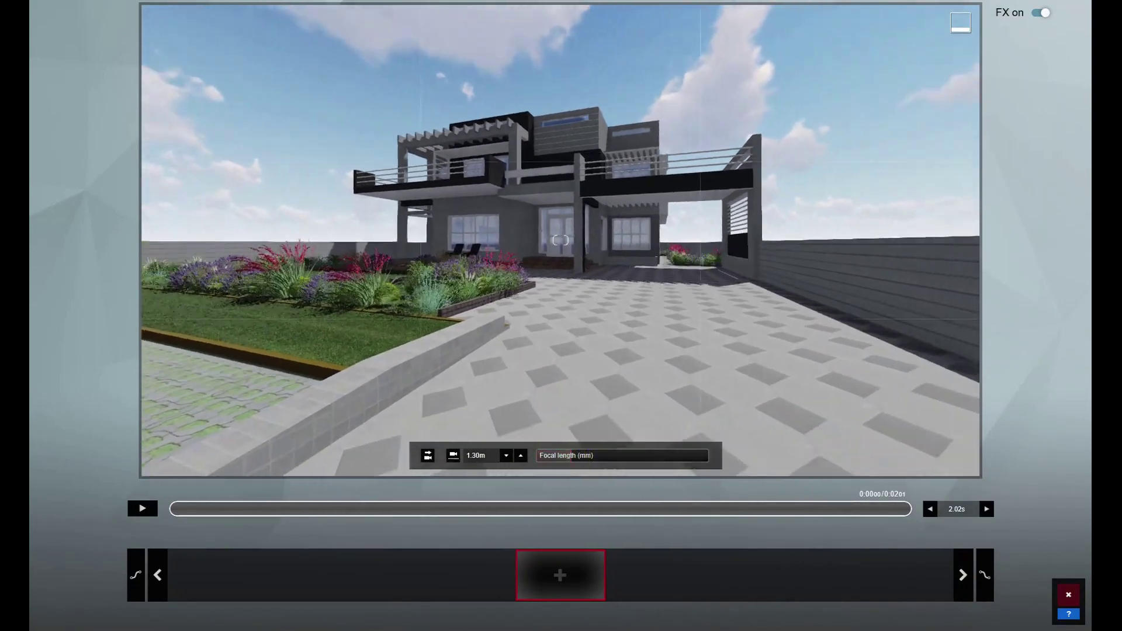
{"action": "right_click_drag", "start_coordinate": [560, 240], "coordinate": [577, 244]}
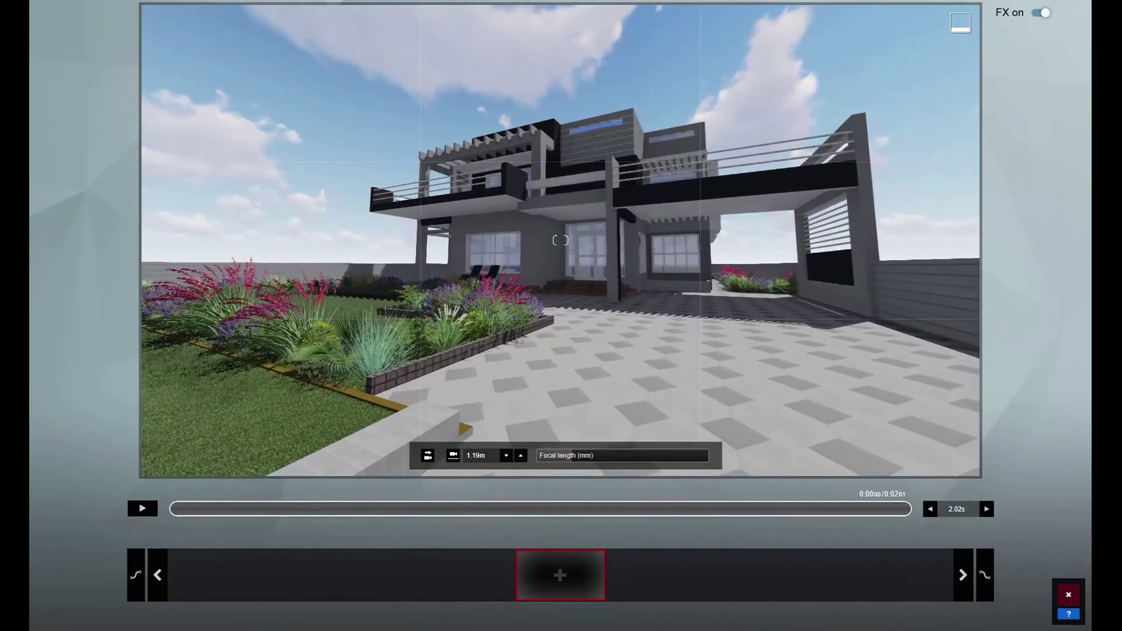
{"action": "key", "text": "q"}
{"action": "mouse_move", "coordinate": [614, 277]}
{"action": "right_mouse_down"}
{"action": "mouse_move", "coordinate": [618, 309]}
{"action": "mouse_move", "coordinate": [615, 277]}
{"action": "right_mouse_up"}
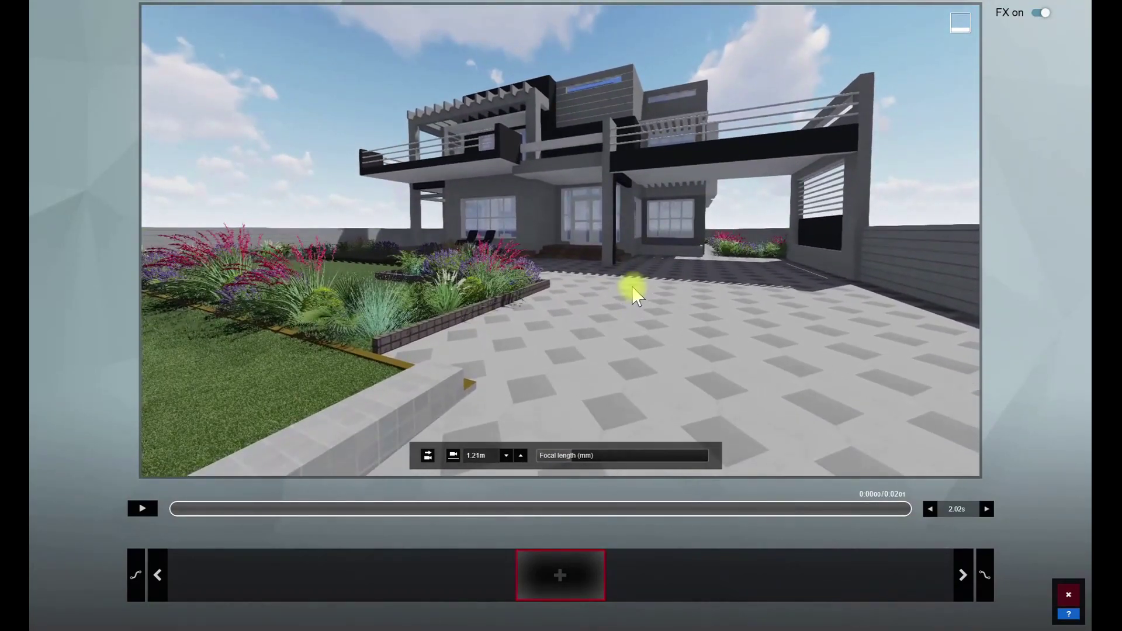
{"action": "left_click", "coordinate": [560, 577]}
{"action": "left_click", "coordinate": [1040, 599]}
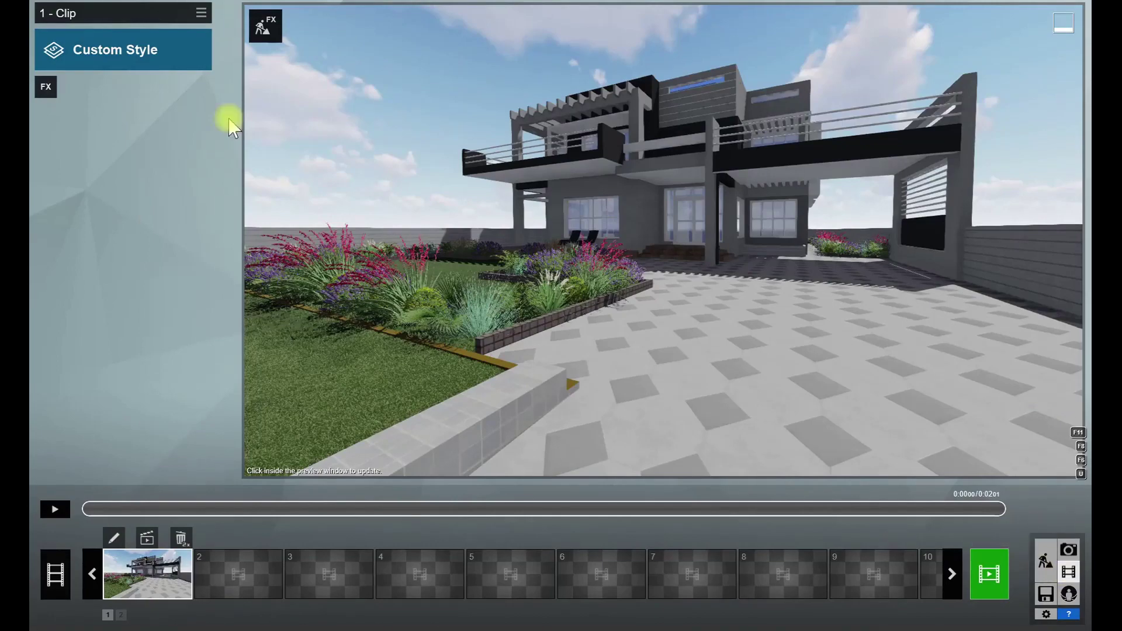
Apply the Realistic style to the clip and add the 2-Point Perspective effect, switched on
{"action": "left_click", "coordinate": [123, 50]}
{"action": "left_click", "coordinate": [560, 207]}
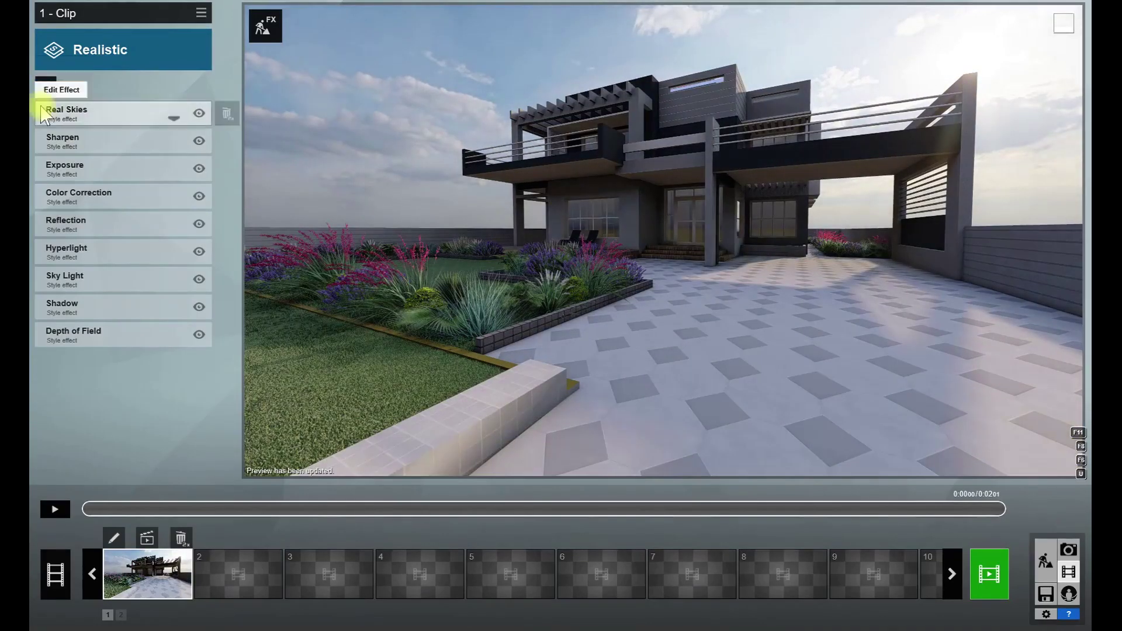
{"action": "left_click", "coordinate": [45, 86]}
{"action": "left_click", "coordinate": [351, 260]}
{"action": "left_click", "coordinate": [744, 191]}
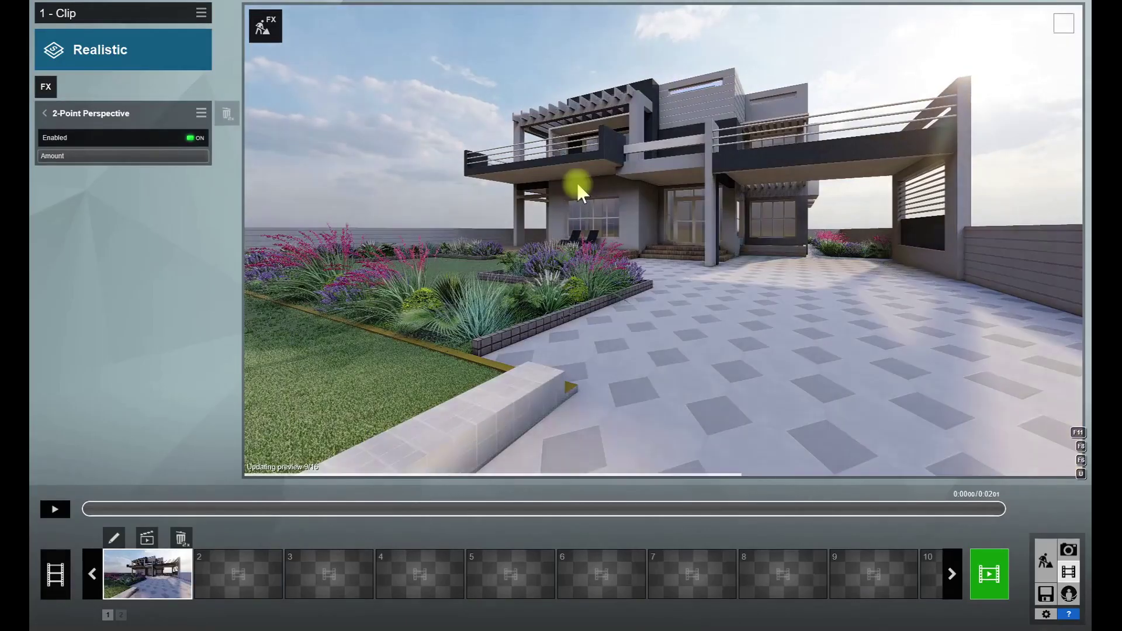
Save the clip with a second camera keyframe of the house front taken from the driveway, and return to Build mode
{"action": "left_click", "coordinate": [114, 538]}
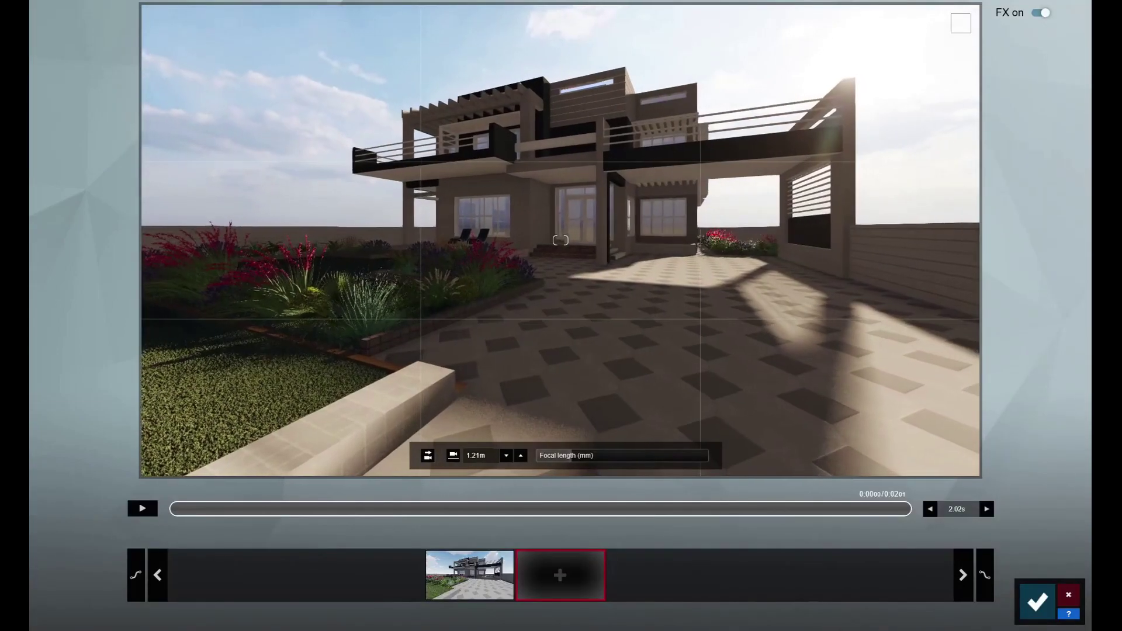
{"action": "key", "text": "s"}
{"action": "key", "text": "s"}
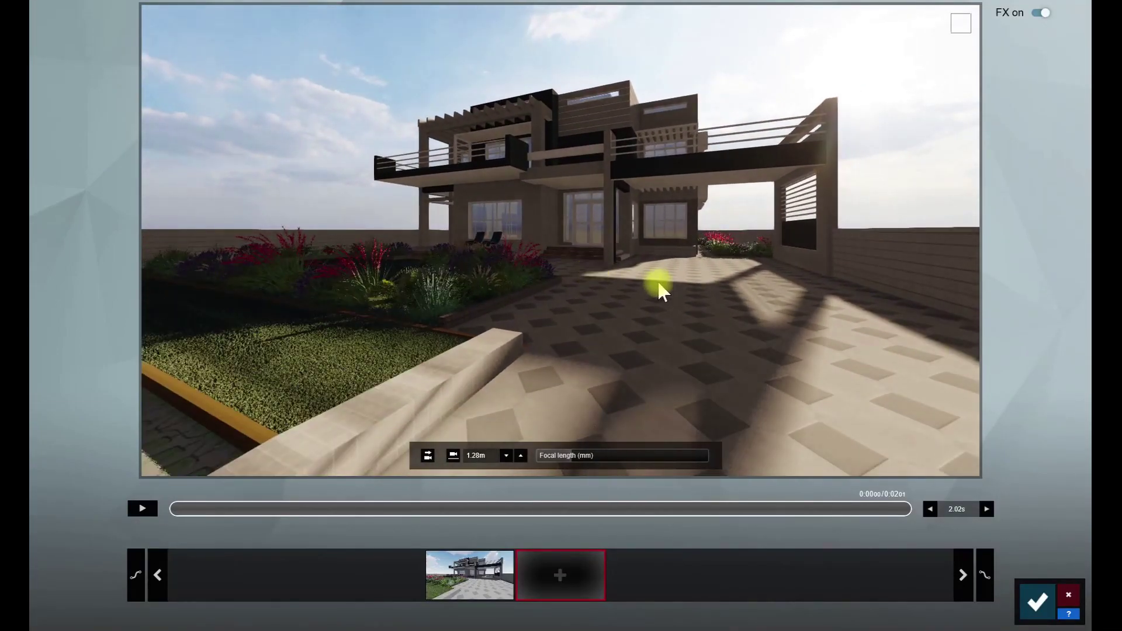
{"action": "right_click_drag", "start_coordinate": [655, 292], "coordinate": [656, 284]}
{"action": "left_click", "coordinate": [509, 572]}
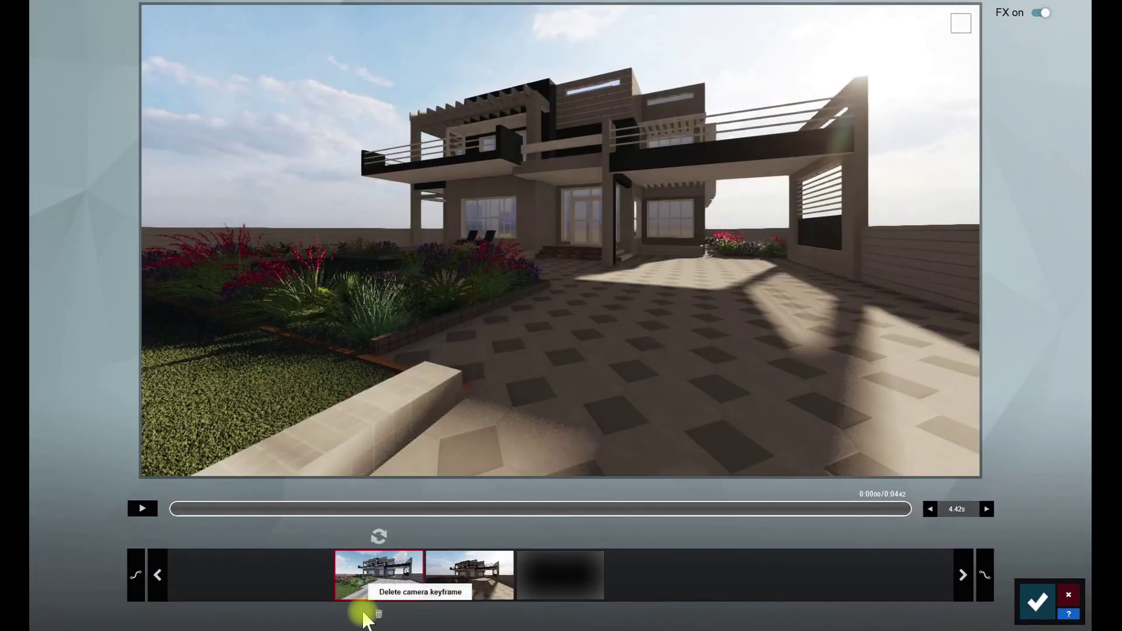
{"action": "left_click", "coordinate": [1037, 602]}
{"action": "left_click", "coordinate": [1064, 545]}
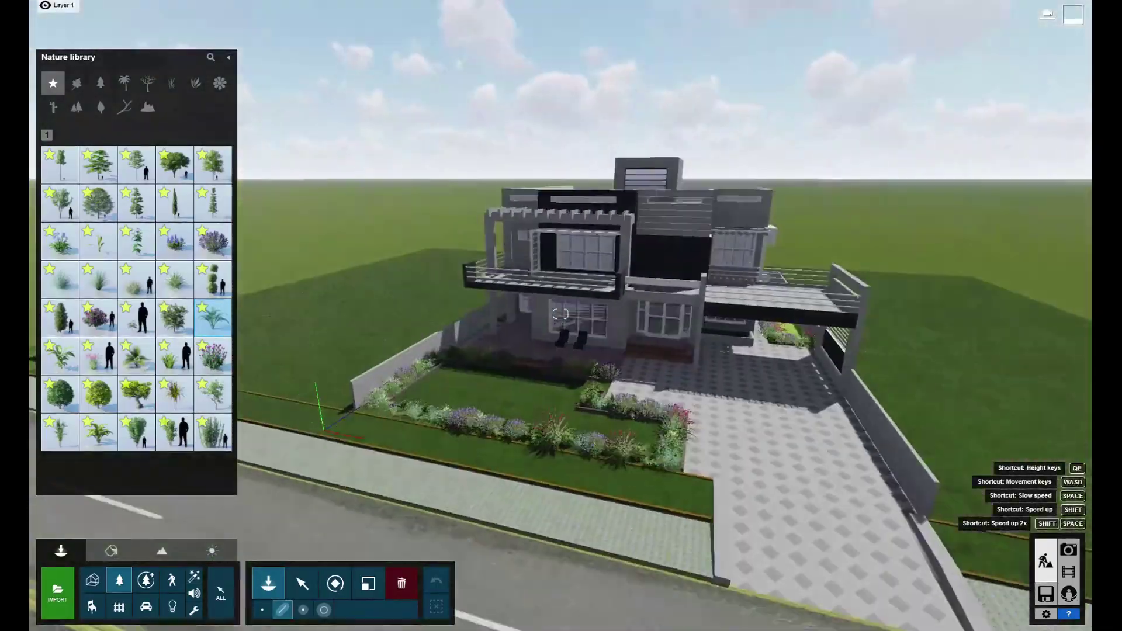
Select all the plants in the front garden's flowerbeds and scale them down slightly together
{"action": "scroll", "coordinate": [489, 546], "scroll_direction": "up", "scroll_amount": 5}
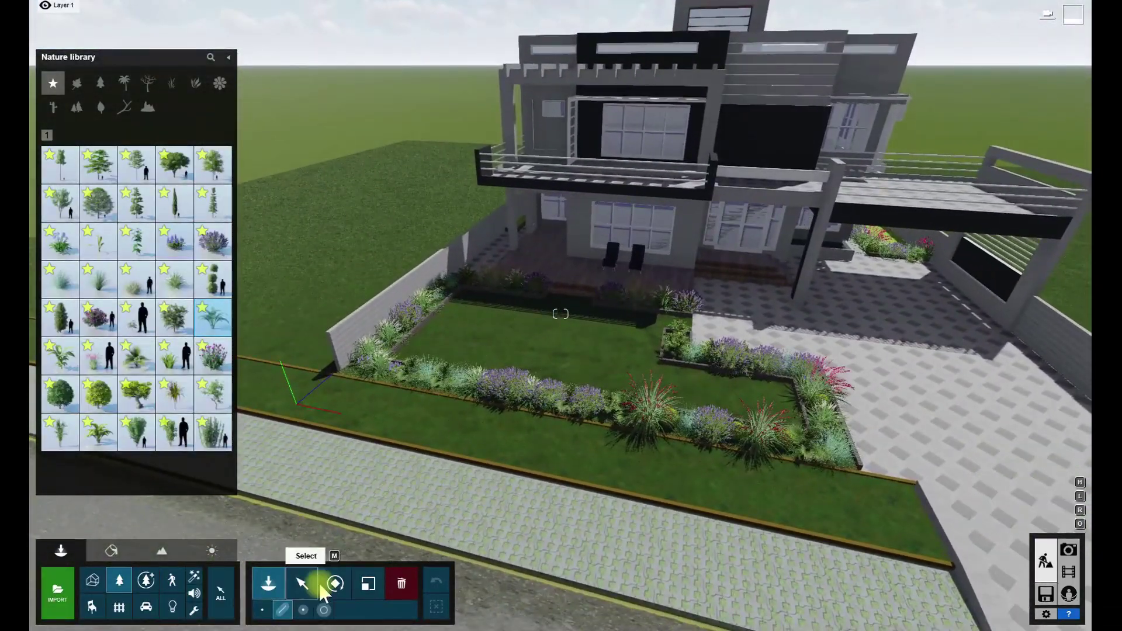
{"action": "left_click", "coordinate": [302, 583]}
{"action": "left_click_drag", "start_coordinate": [288, 250], "coordinate": [714, 446], "text": "ctrl"}
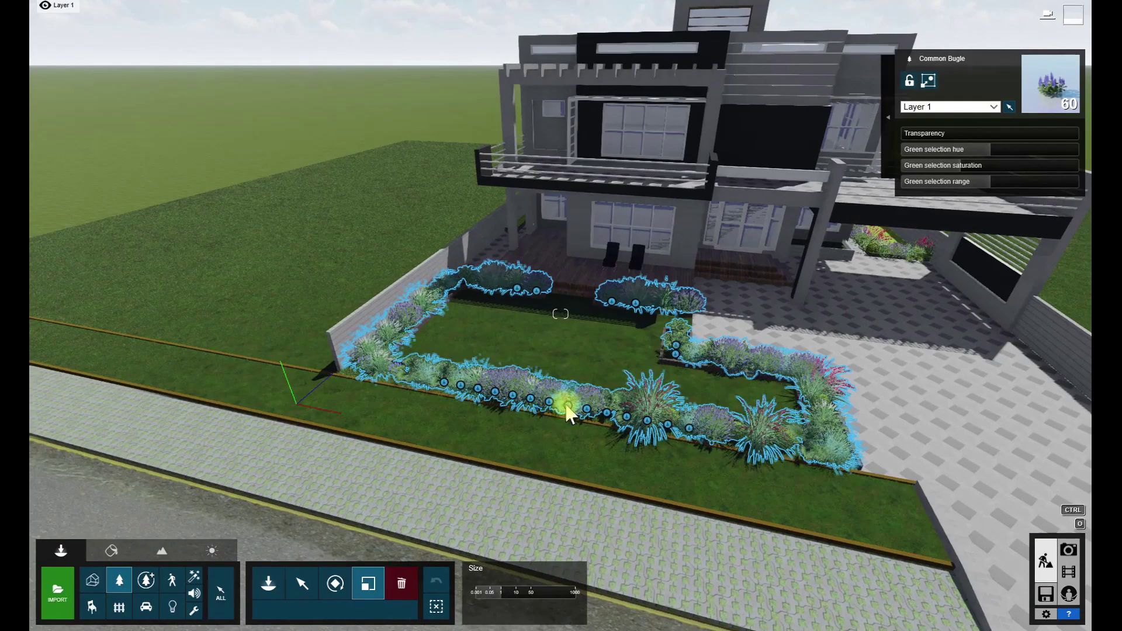
{"action": "left_click_drag", "start_coordinate": [567, 403], "coordinate": [566, 407]}
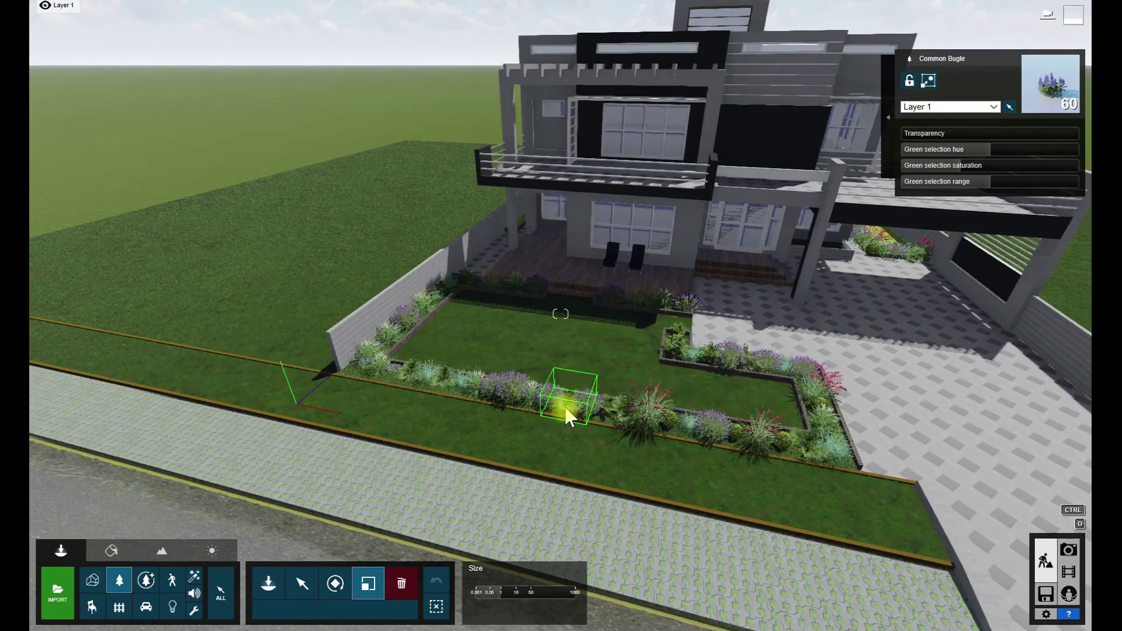
{"action": "scroll", "coordinate": [566, 408], "scroll_direction": "down", "scroll_amount": 5}
{"action": "scroll", "coordinate": [565, 409], "scroll_direction": "up", "scroll_amount": 5}
{"action": "right_click_drag", "start_coordinate": [565, 408], "coordinate": [547, 402]}
{"action": "scroll", "coordinate": [544, 397], "scroll_direction": "down", "scroll_amount": 5}
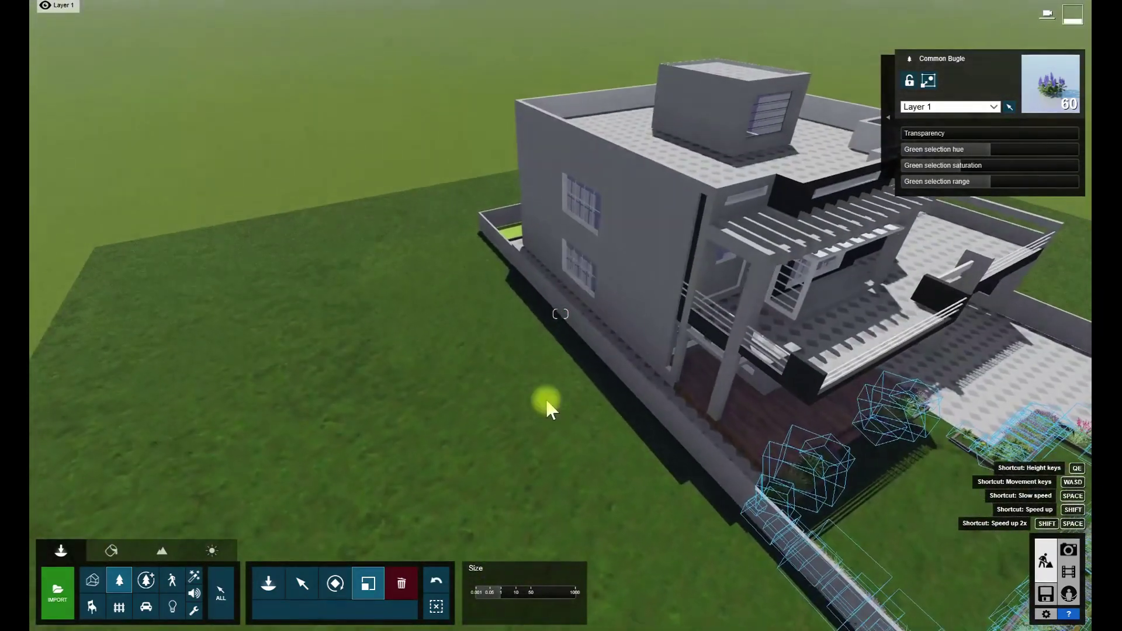
Plant an Italian cypress from the favourite plants in the flowerbed corner between the boundary wall and the terrace
{"action": "left_click", "coordinate": [117, 580]}
{"action": "left_click", "coordinate": [144, 171]}
{"action": "scroll", "coordinate": [674, 362], "scroll_direction": "up", "scroll_amount": 4}
{"action": "mouse_move", "coordinate": [675, 362]}
{"action": "right_mouse_down"}
{"action": "mouse_move", "coordinate": [634, 365]}
{"action": "mouse_move", "coordinate": [643, 397]}
{"action": "mouse_move", "coordinate": [674, 368]}
{"action": "right_mouse_up"}
{"action": "scroll", "coordinate": [643, 397], "scroll_direction": "down", "scroll_amount": 4}
{"action": "scroll", "coordinate": [675, 368], "scroll_direction": "up", "scroll_amount": 5}
{"action": "scroll", "coordinate": [674, 368], "scroll_direction": "down", "scroll_amount": 5}
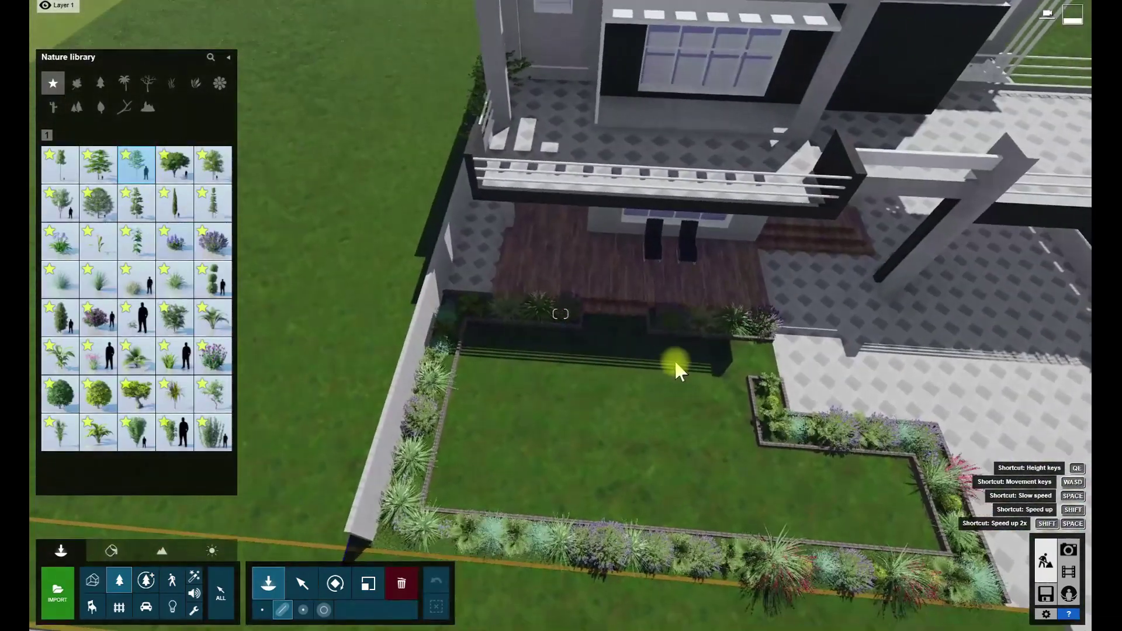
{"action": "left_click", "coordinate": [174, 203]}
{"action": "scroll", "coordinate": [450, 303], "scroll_direction": "up", "scroll_amount": 3}
{"action": "left_click", "coordinate": [388, 334]}
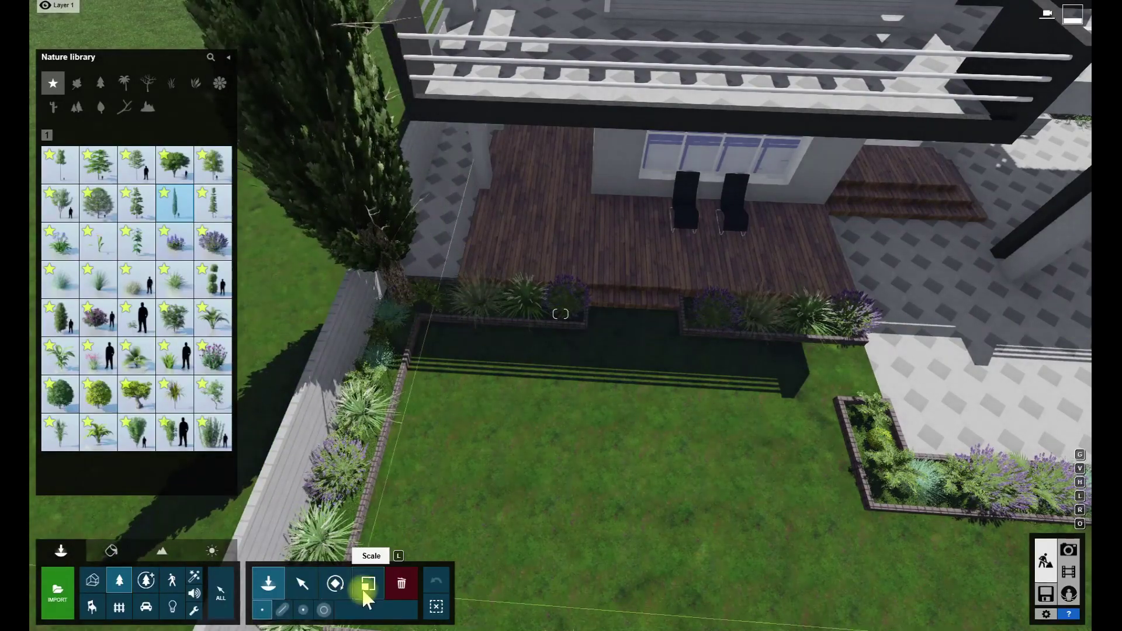
Scale down the Italian cypress to suit the flowerbed and increase its green selection hue
{"action": "left_click", "coordinate": [361, 589]}
{"action": "left_click_drag", "start_coordinate": [405, 307], "coordinate": [406, 321]}
{"action": "key", "text": "w"}
{"action": "right_click_drag", "start_coordinate": [406, 322], "coordinate": [558, 446]}
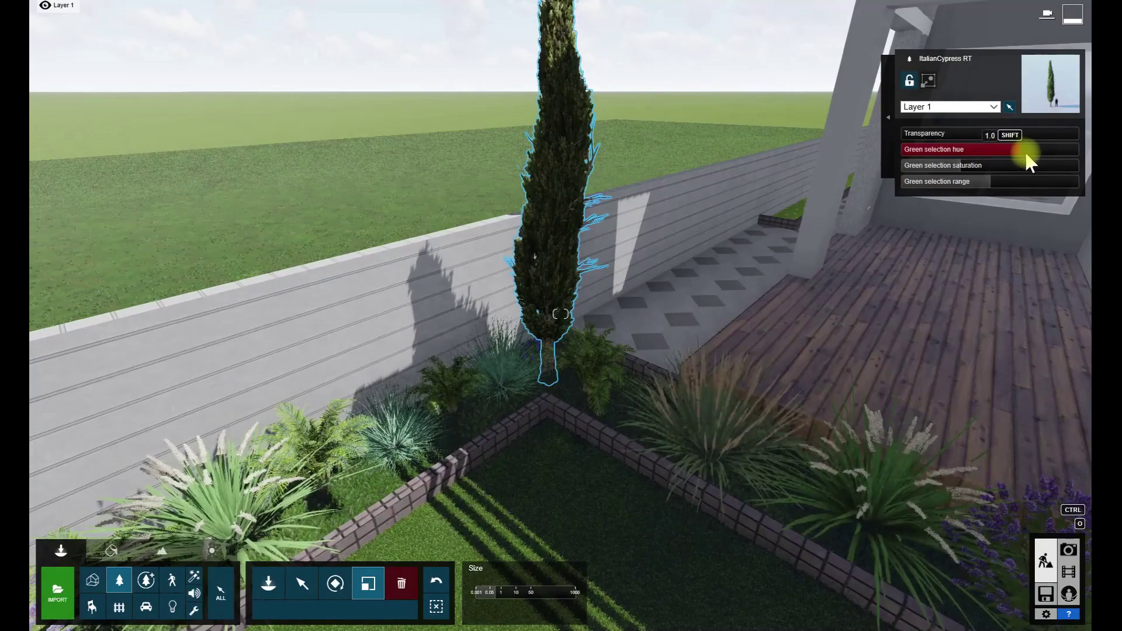
{"action": "key", "text": "s"}
{"action": "right_click_drag", "start_coordinate": [754, 350], "coordinate": [650, 314]}
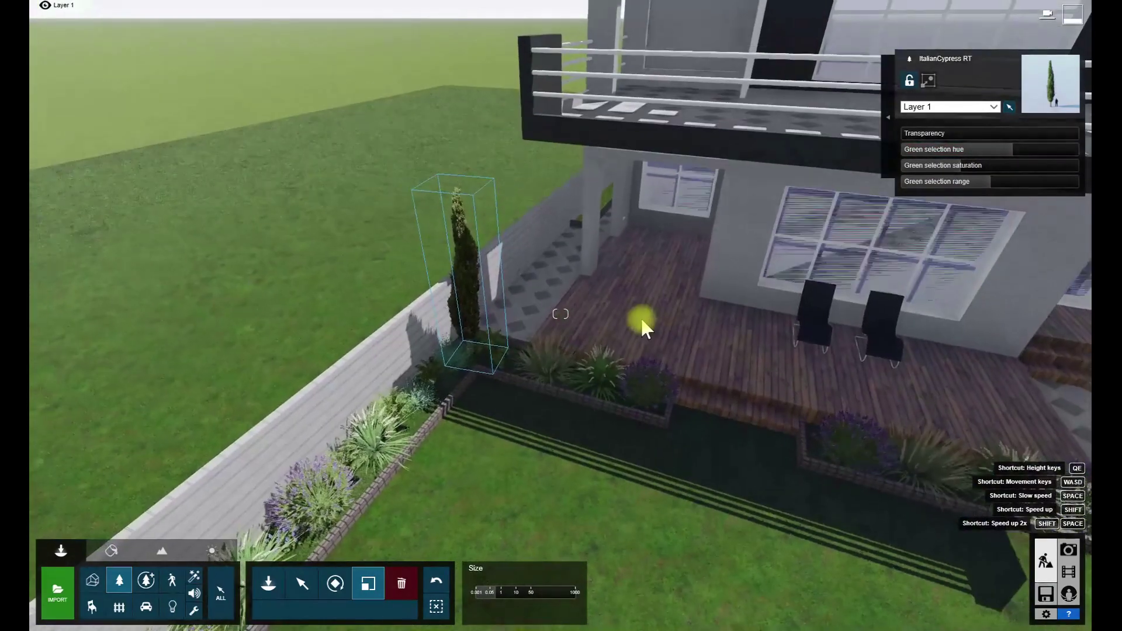
Copy the Italian cypress at intervals along the flowerbed in front of the terrace towards the driveway
{"action": "left_click", "coordinate": [302, 583]}
{"action": "key", "text": "s"}
{"action": "right_click_drag", "start_coordinate": [520, 439], "coordinate": [471, 430]}
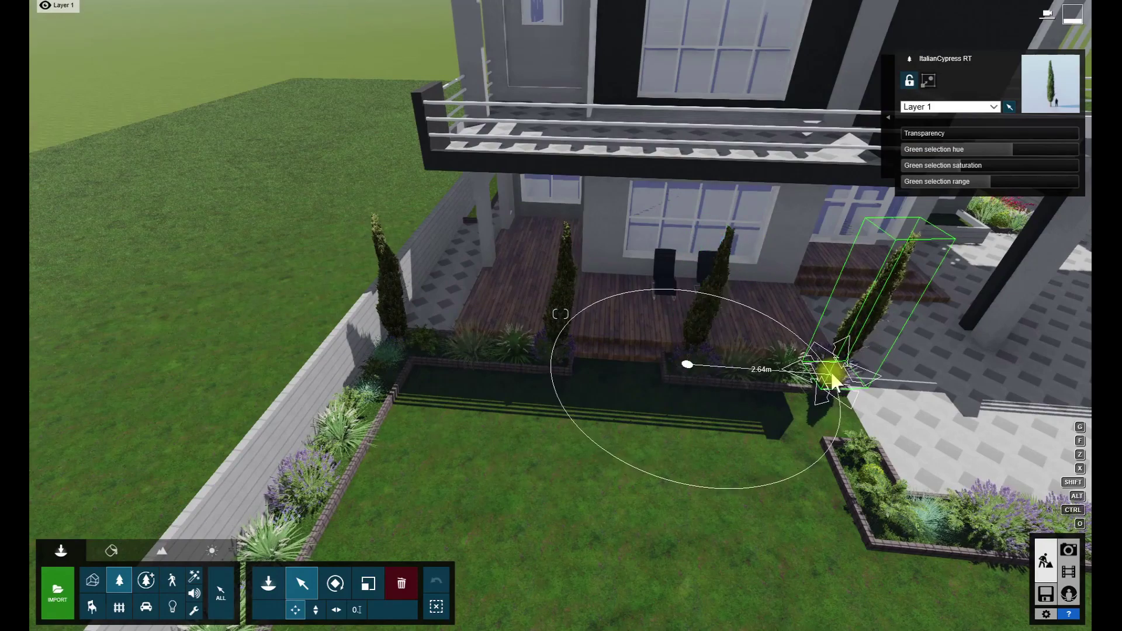
{"action": "key", "text": "s"}
{"action": "right_click_drag", "start_coordinate": [864, 458], "coordinate": [650, 345]}
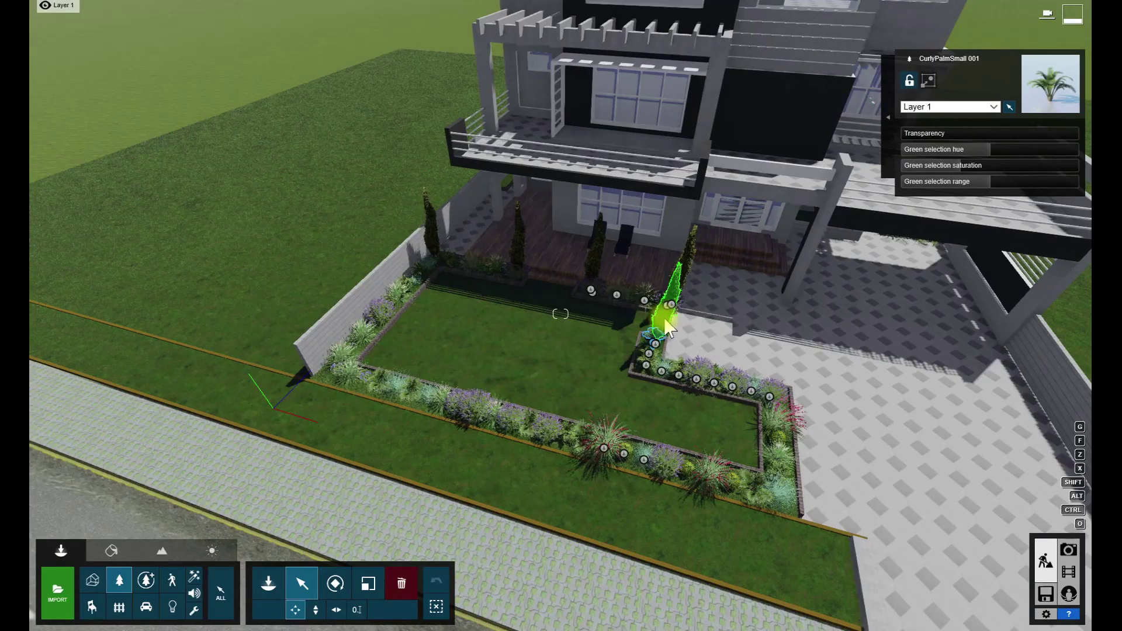
Delete the extra Italian cypress at the driveway corner of the flowerbed and check the movie clip preview
{"action": "left_click", "coordinate": [401, 587]}
{"action": "key", "text": "w"}
{"action": "right_click_drag", "start_coordinate": [628, 350], "coordinate": [672, 361]}
{"action": "left_click", "coordinate": [616, 335]}
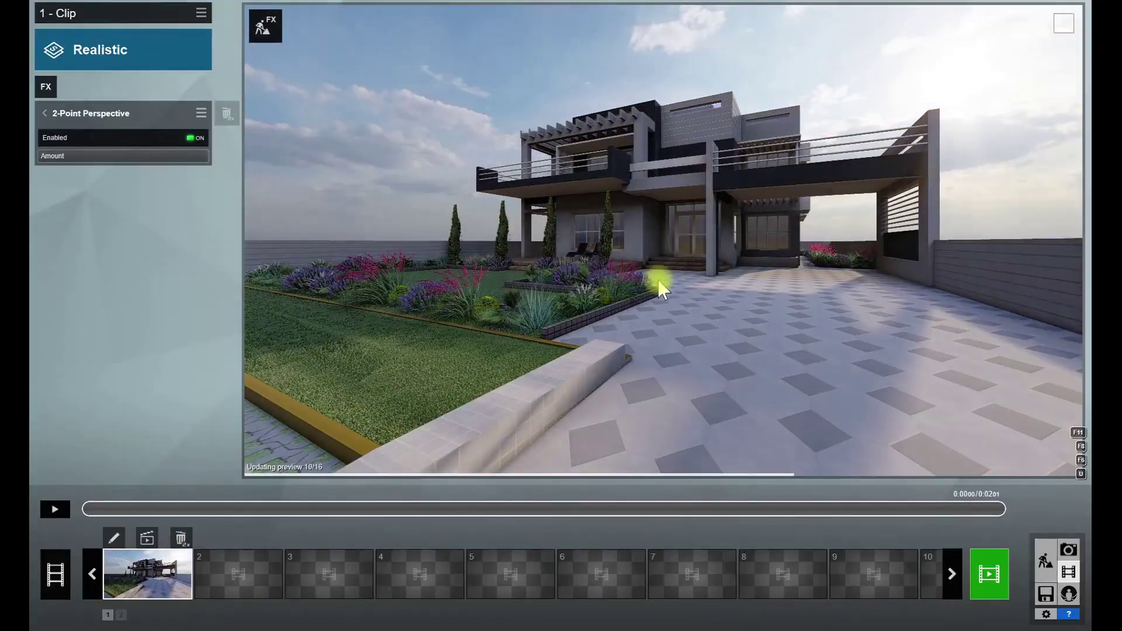
In Build mode, plant a favourite tree and a tall palm in the side garden behind the carport
{"action": "left_click", "coordinate": [1051, 557]}
{"action": "key", "text": "w"}
{"action": "right_click_drag", "start_coordinate": [413, 480], "coordinate": [468, 444]}
{"action": "key", "text": "w"}
{"action": "key", "text": "s"}
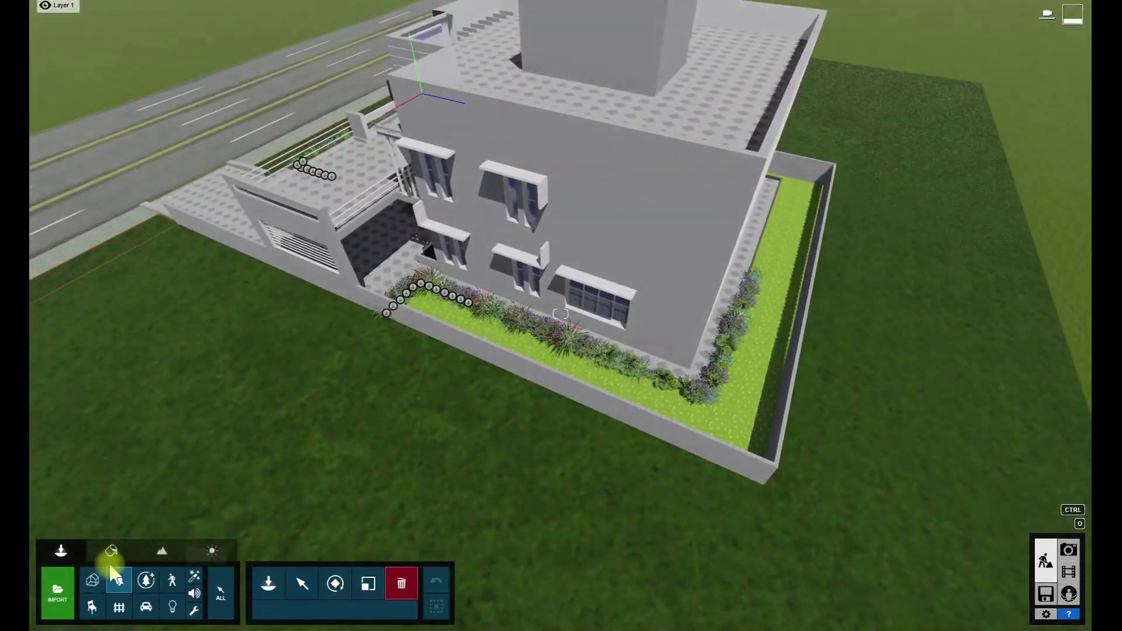
{"action": "left_click", "coordinate": [119, 582]}
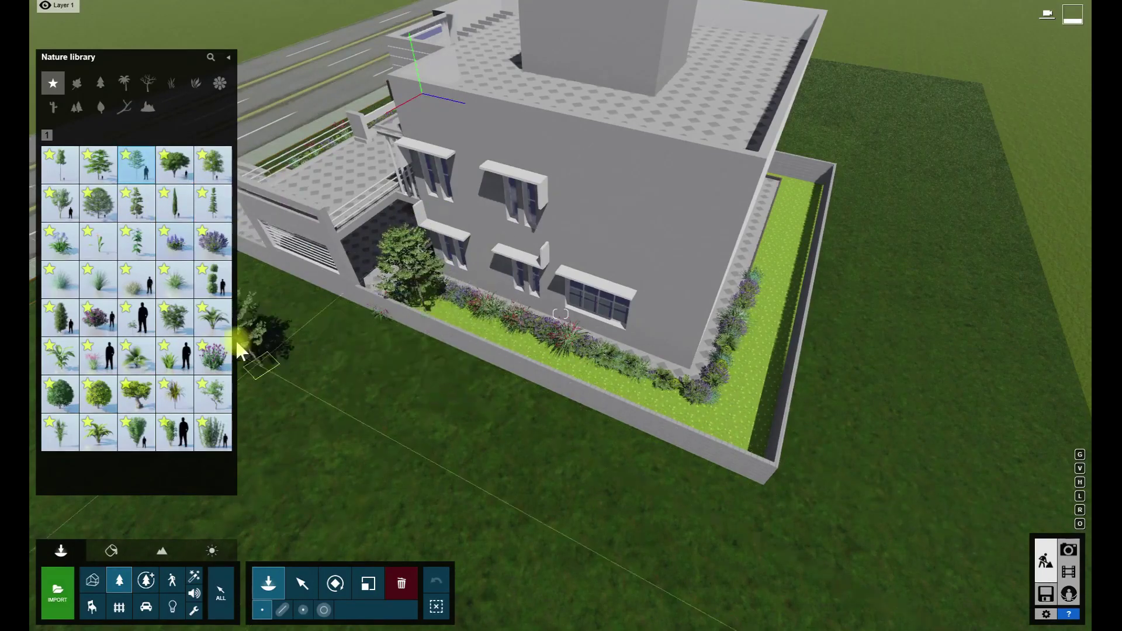
{"action": "left_click", "coordinate": [99, 201]}
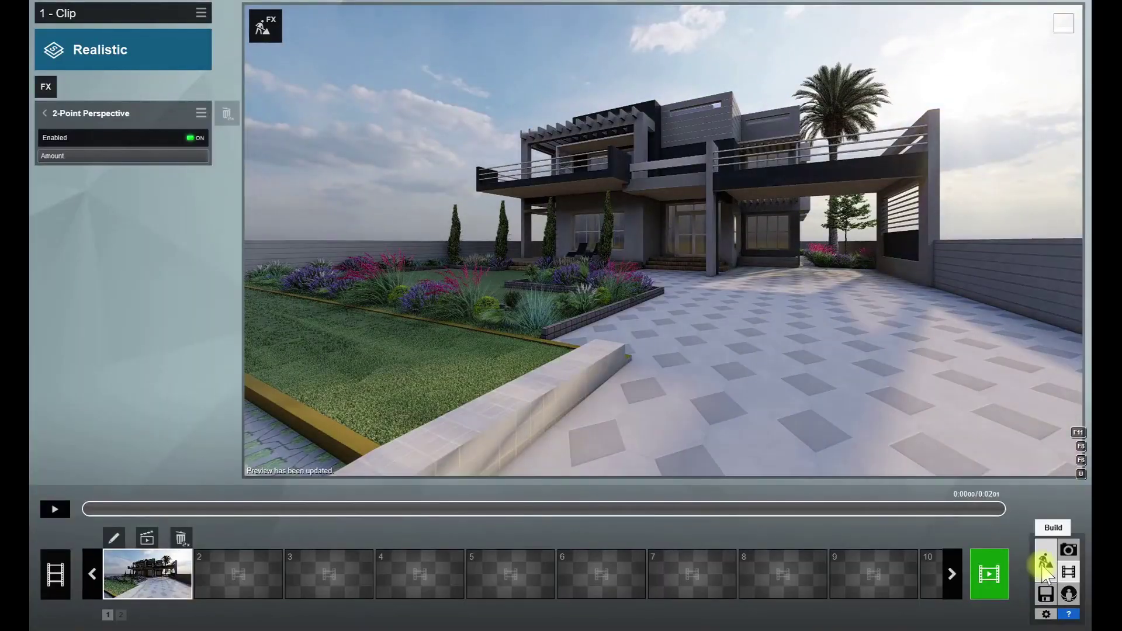
Return to Build mode and add a ChineseFanPalm L in the garden behind the house
{"action": "left_click", "coordinate": [1045, 564]}
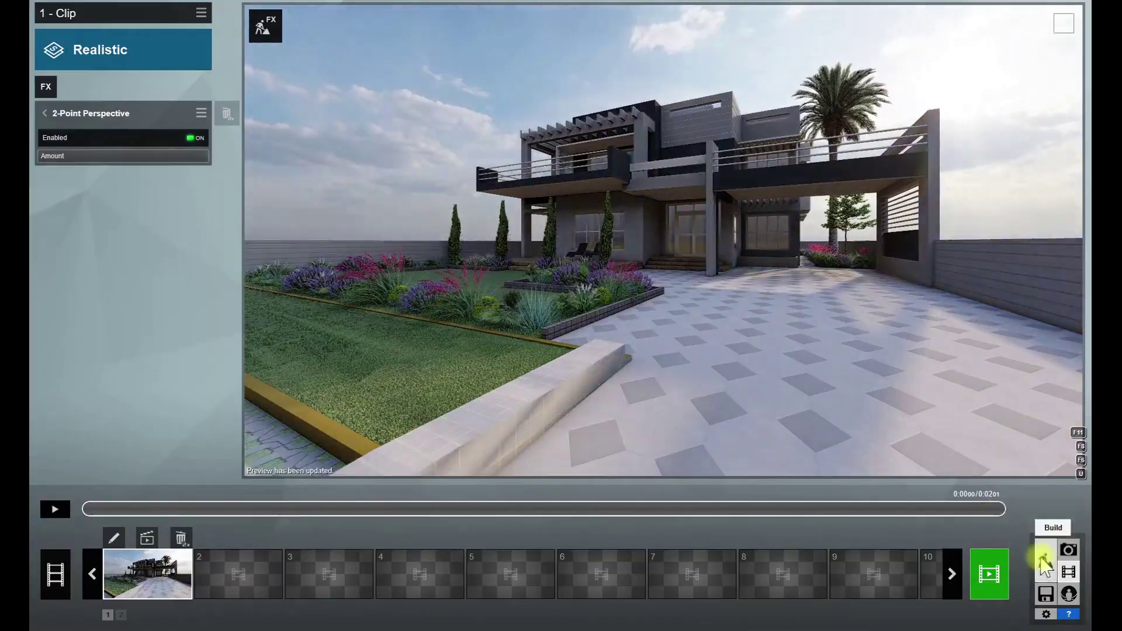
{"action": "left_click", "coordinate": [1045, 562]}
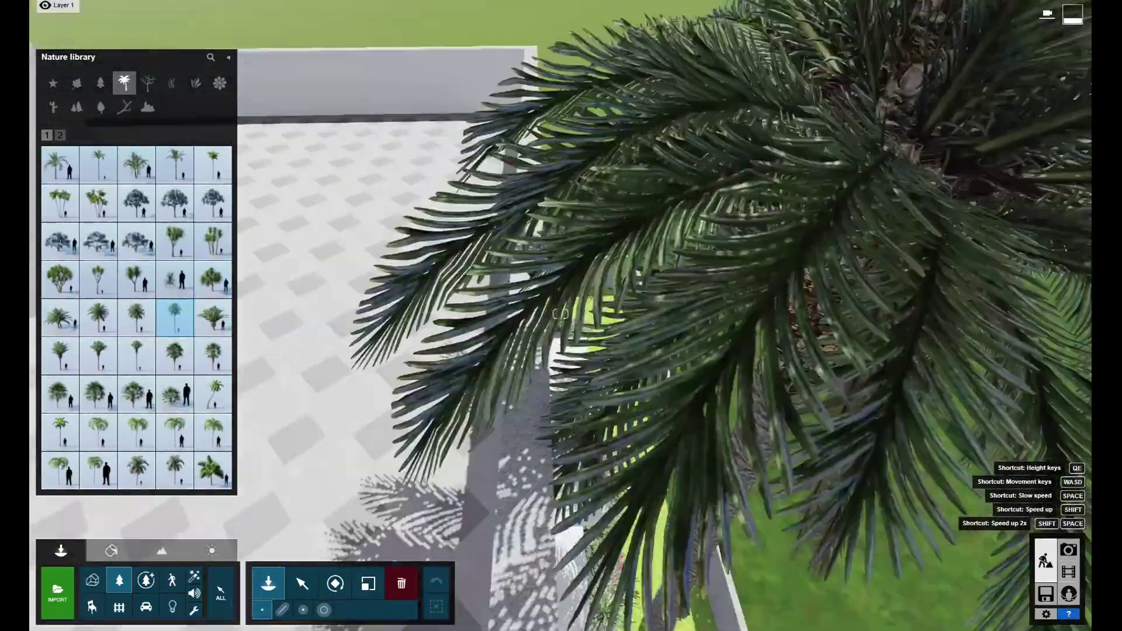
{"action": "right_click_drag", "start_coordinate": [560, 314], "coordinate": [615, 366]}
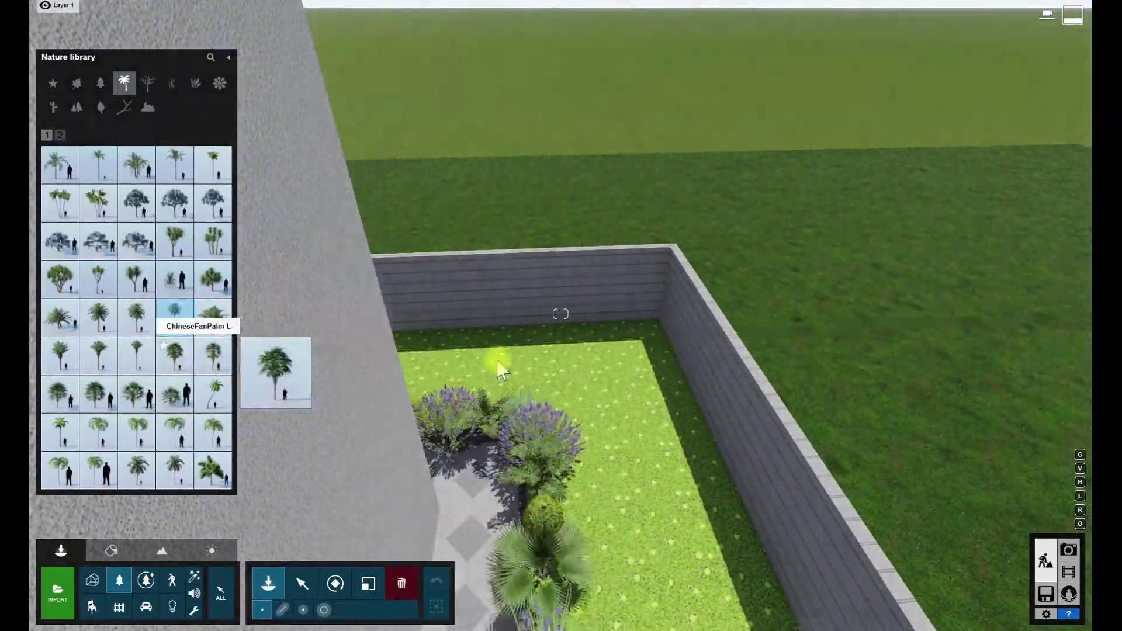
{"action": "left_click", "coordinate": [180, 366]}
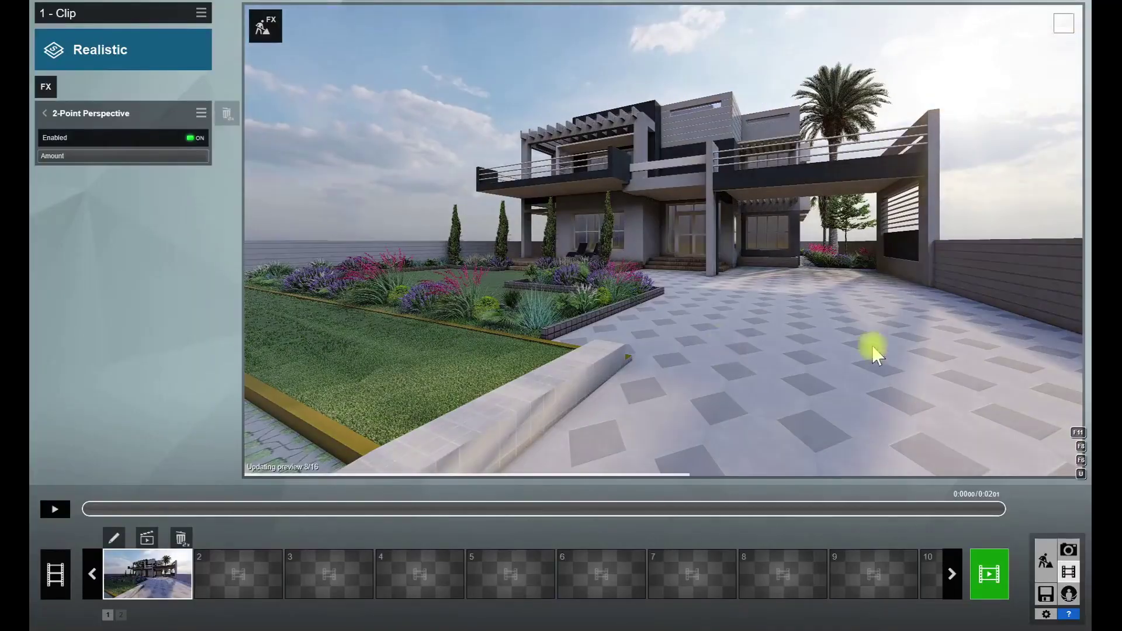
Plant a palm with two leafy heads on the front lawn, preview it in the clip and return to Build mode
{"action": "left_click", "coordinate": [1045, 562]}
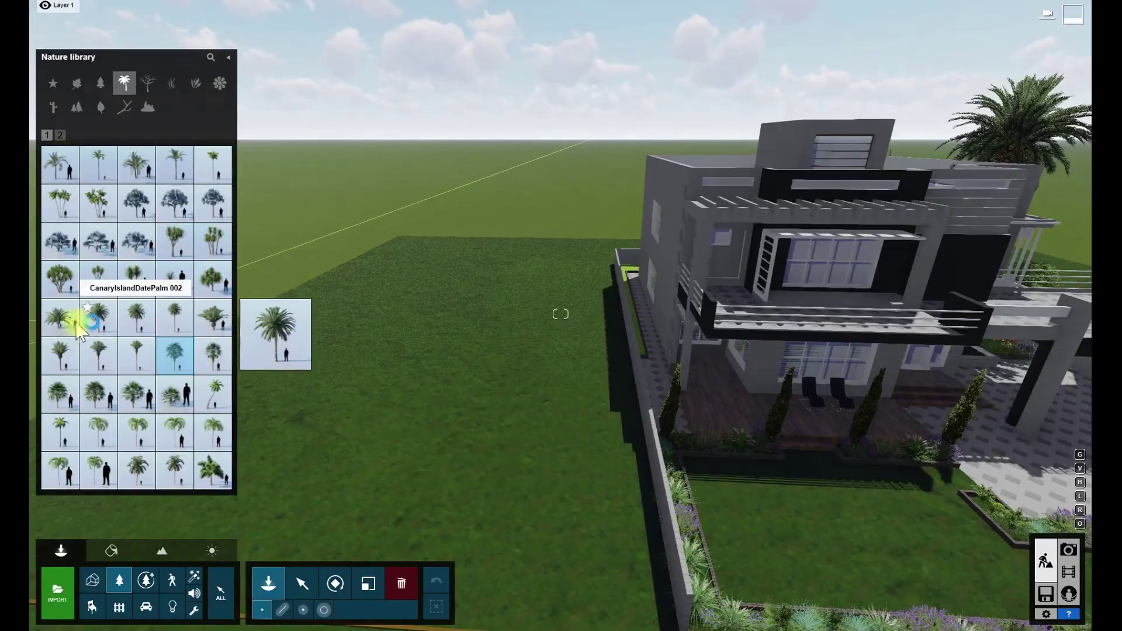
{"action": "left_click", "coordinate": [76, 318]}
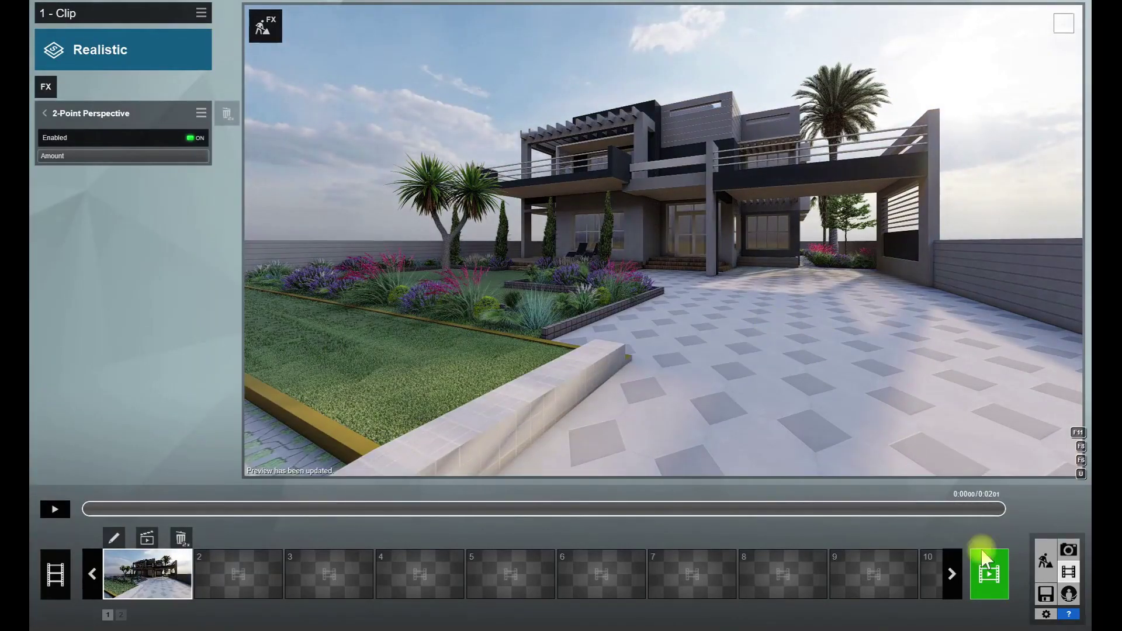
{"action": "left_click", "coordinate": [1046, 562]}
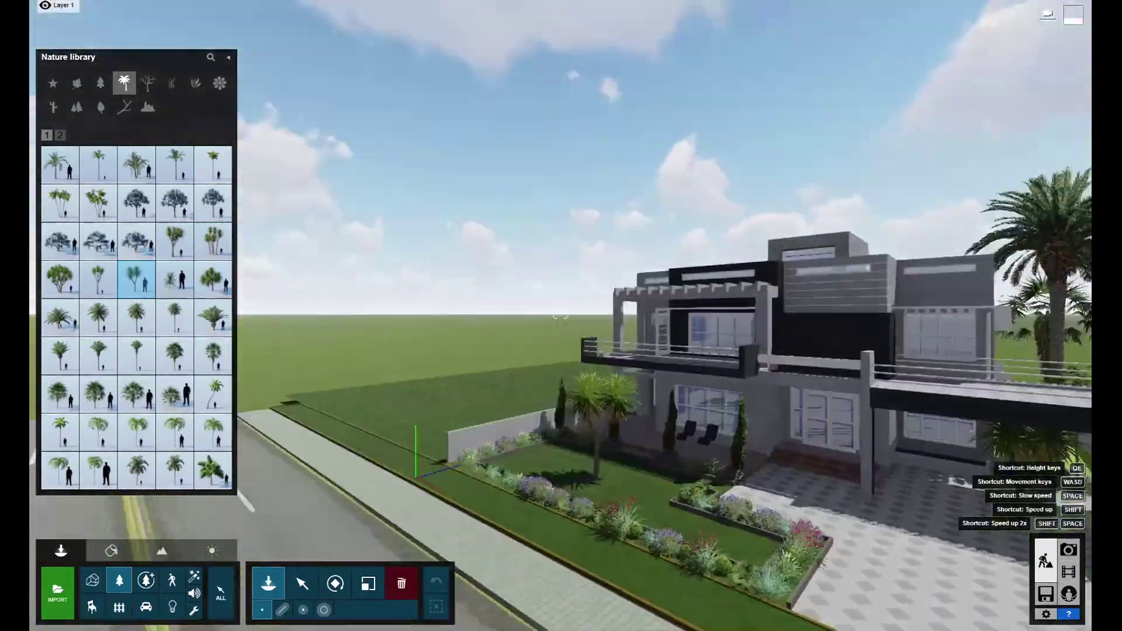
Place the JapaneseCar 004 from the transport library under the carport, facing the street
{"action": "right_click_drag", "start_coordinate": [415, 477], "coordinate": [707, 519]}
{"action": "key", "text": "w"}
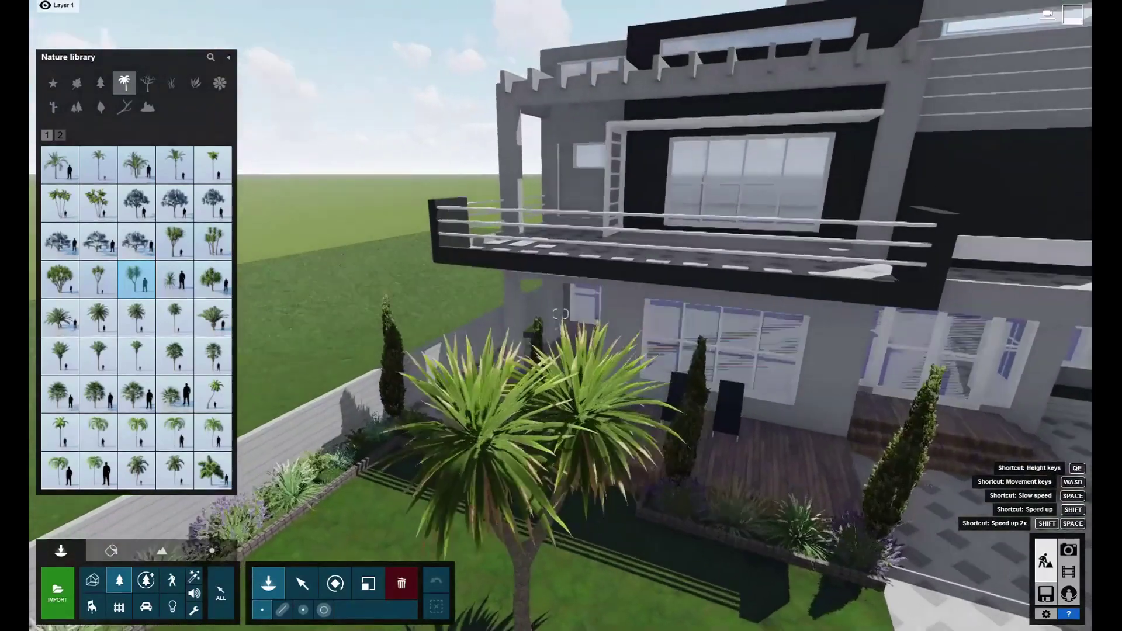
{"action": "key", "text": "s"}
{"action": "key", "text": "w"}
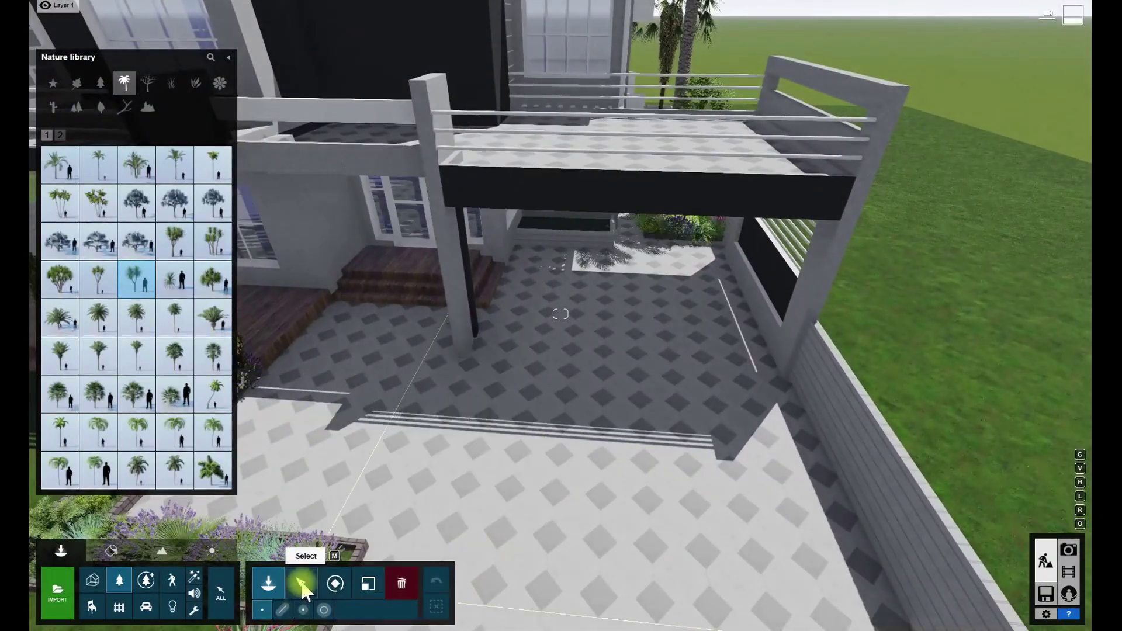
{"action": "left_click", "coordinate": [302, 583]}
{"action": "left_click", "coordinate": [146, 608]}
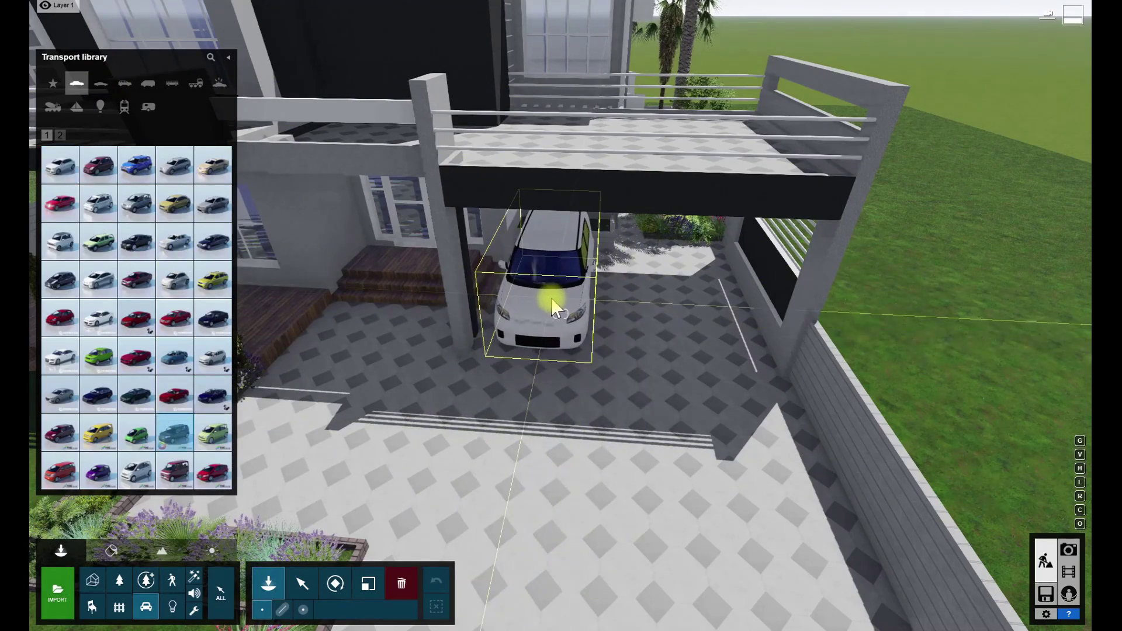
{"action": "left_click", "coordinate": [555, 306]}
Select the car parked under the carport and recolour it golden yellow
{"action": "left_click", "coordinate": [302, 583]}
{"action": "left_click", "coordinate": [543, 301]}
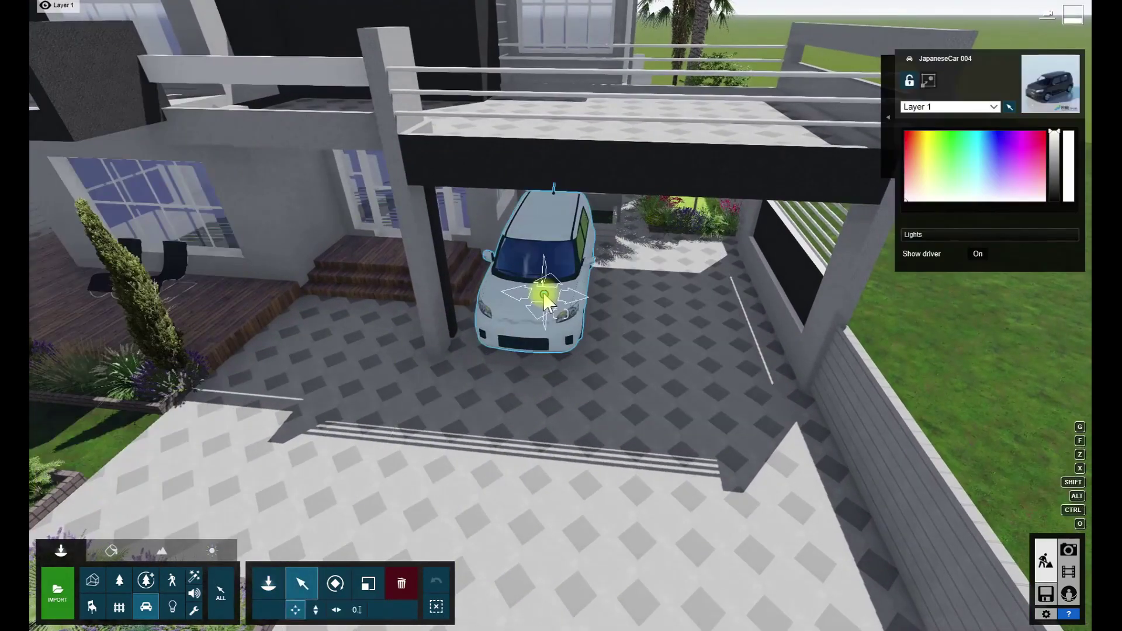
{"action": "left_click_drag", "start_coordinate": [1055, 166], "coordinate": [1055, 184]}
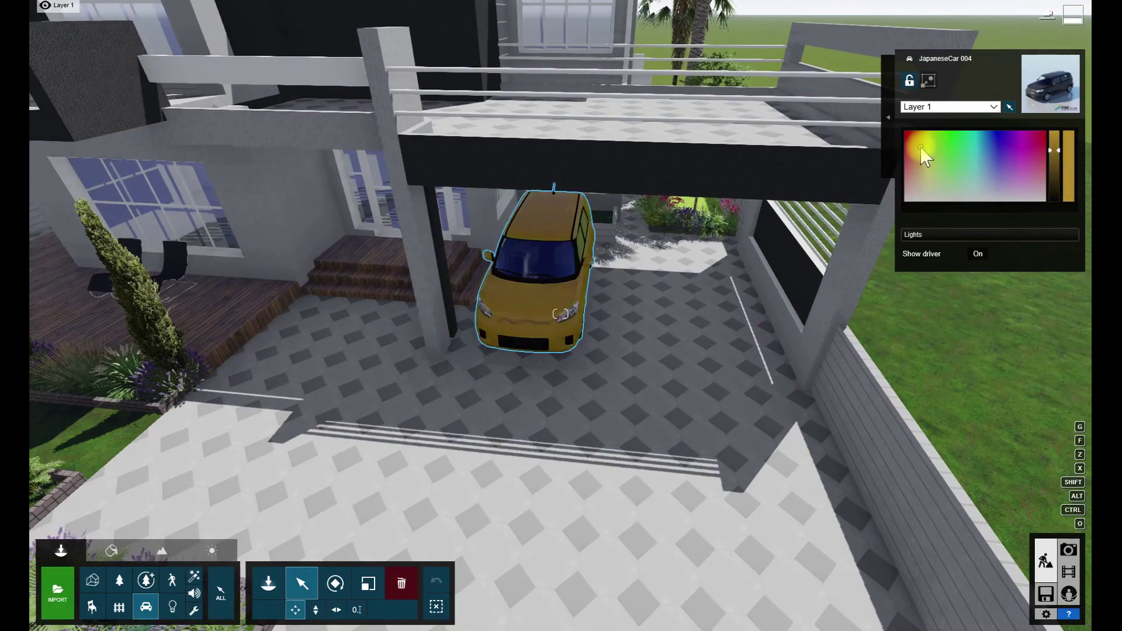
{"action": "left_click_drag", "start_coordinate": [927, 236], "coordinate": [903, 235]}
Hide the yellow car's driver and shift the car slightly away from the carport pillar
{"action": "right_click_drag", "start_coordinate": [912, 240], "coordinate": [1086, 217]}
{"action": "key", "text": "w"}
{"action": "left_click", "coordinate": [974, 254]}
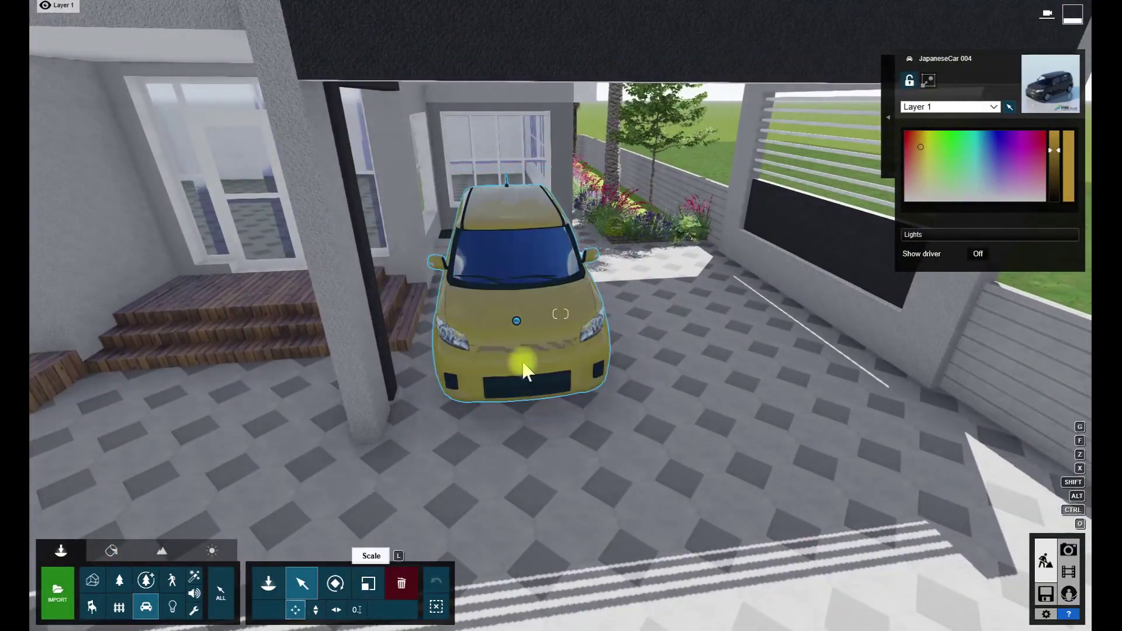
{"action": "left_click_drag", "start_coordinate": [524, 371], "coordinate": [538, 327]}
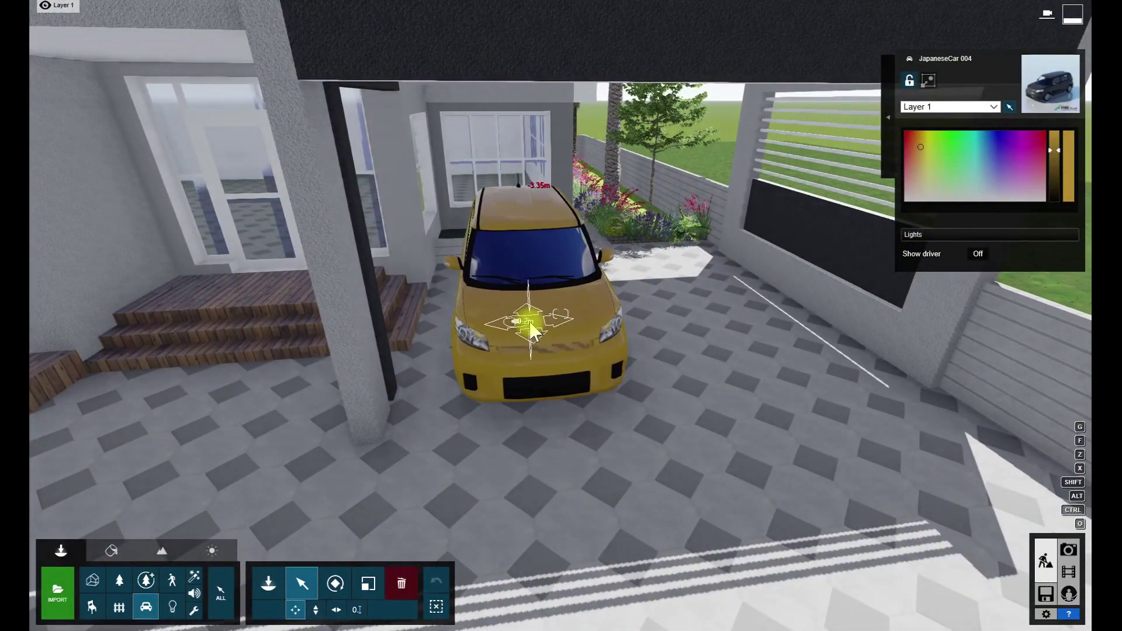
Place the Car HD 005 model under the carport beside the yellow car
{"action": "left_click", "coordinate": [145, 607]}
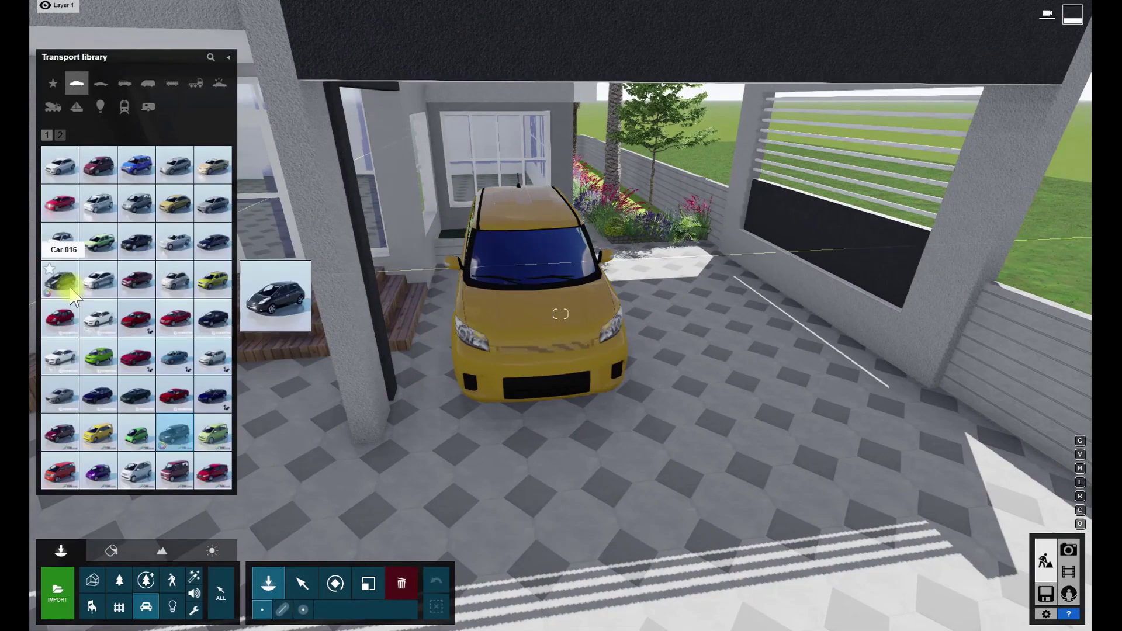
{"action": "left_click", "coordinate": [62, 437]}
{"action": "scroll", "coordinate": [397, 380], "scroll_direction": "down", "scroll_amount": 5}
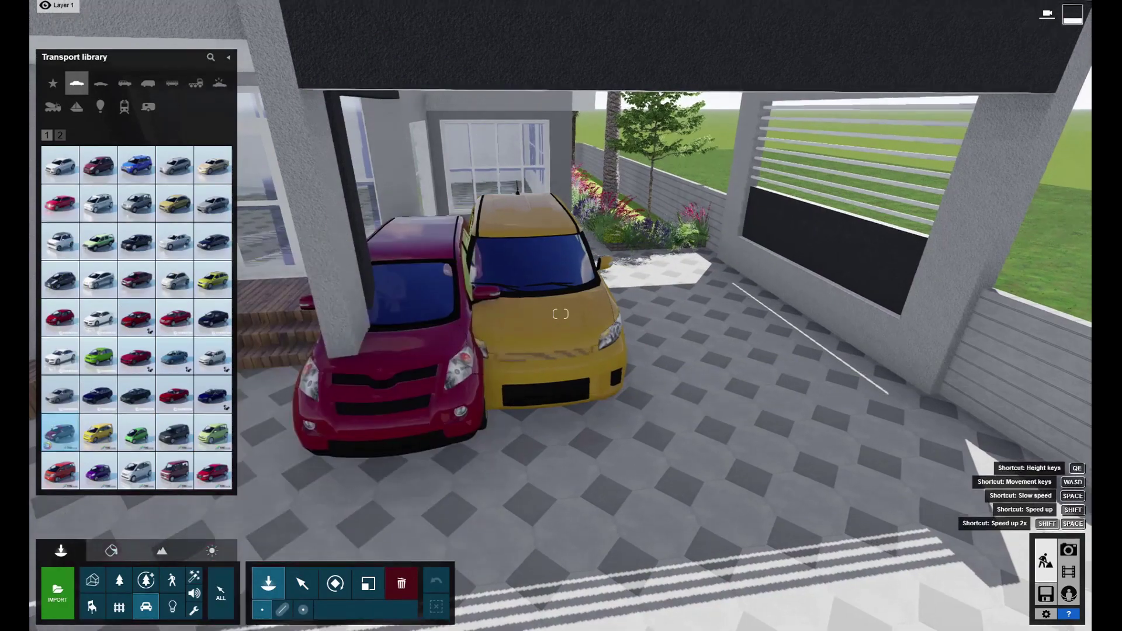
{"action": "left_click", "coordinate": [222, 330]}
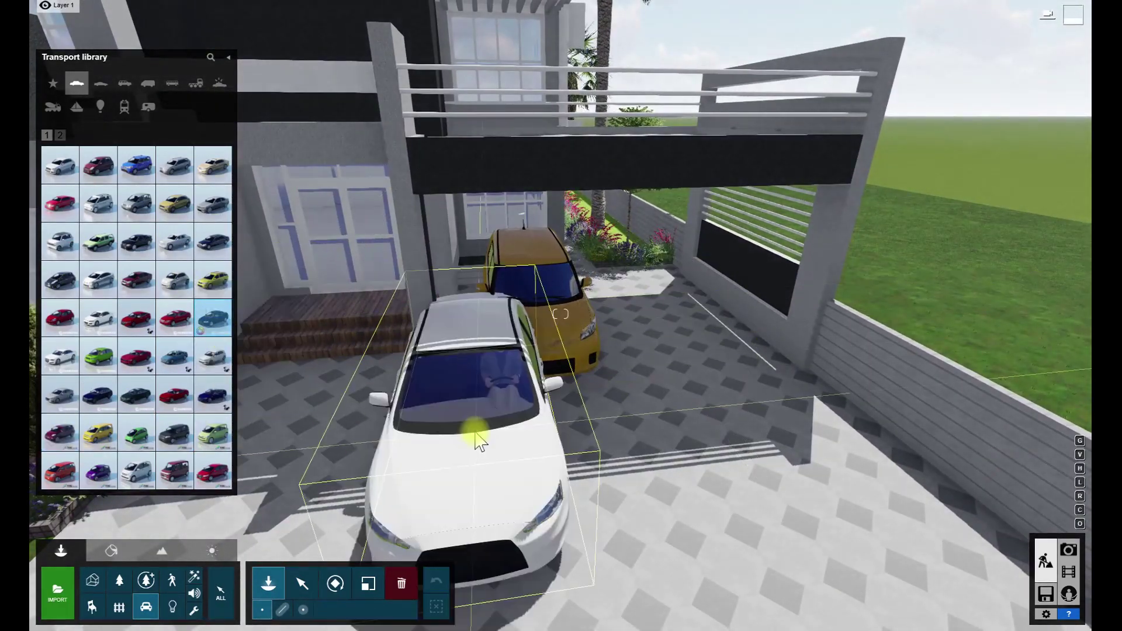
{"action": "left_click", "coordinate": [647, 333]}
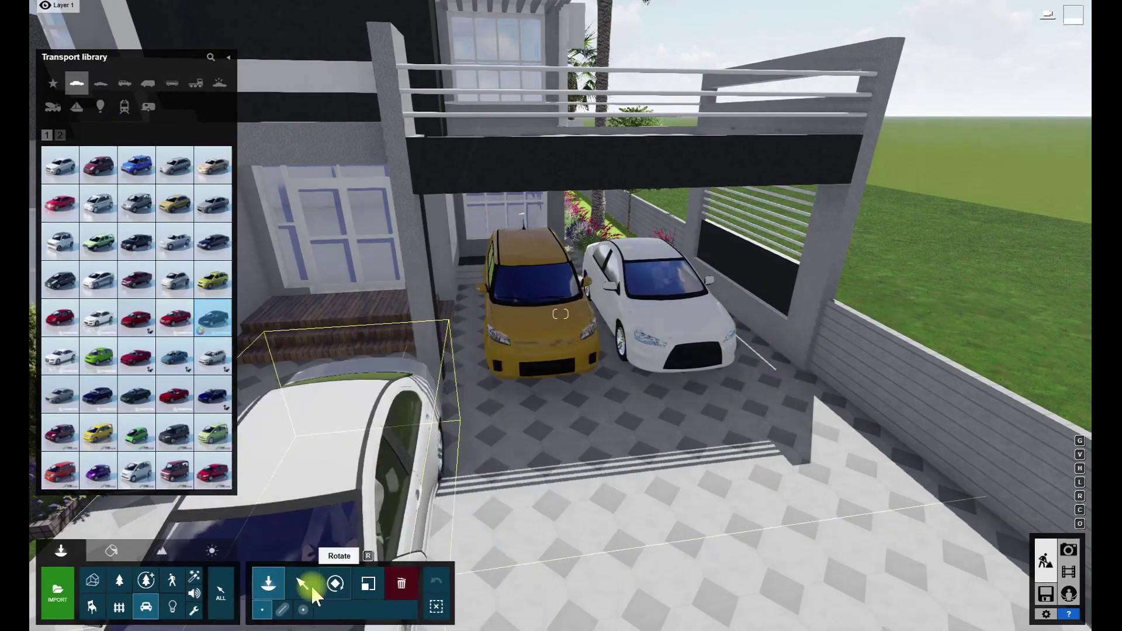
Recolour the second parked car dark grey and hide its driver
{"action": "left_click", "coordinate": [301, 584]}
{"action": "left_click", "coordinate": [648, 333]}
{"action": "left_click_drag", "start_coordinate": [1059, 170], "coordinate": [1054, 187]}
{"action": "right_click_drag", "start_coordinate": [861, 311], "coordinate": [1010, 400]}
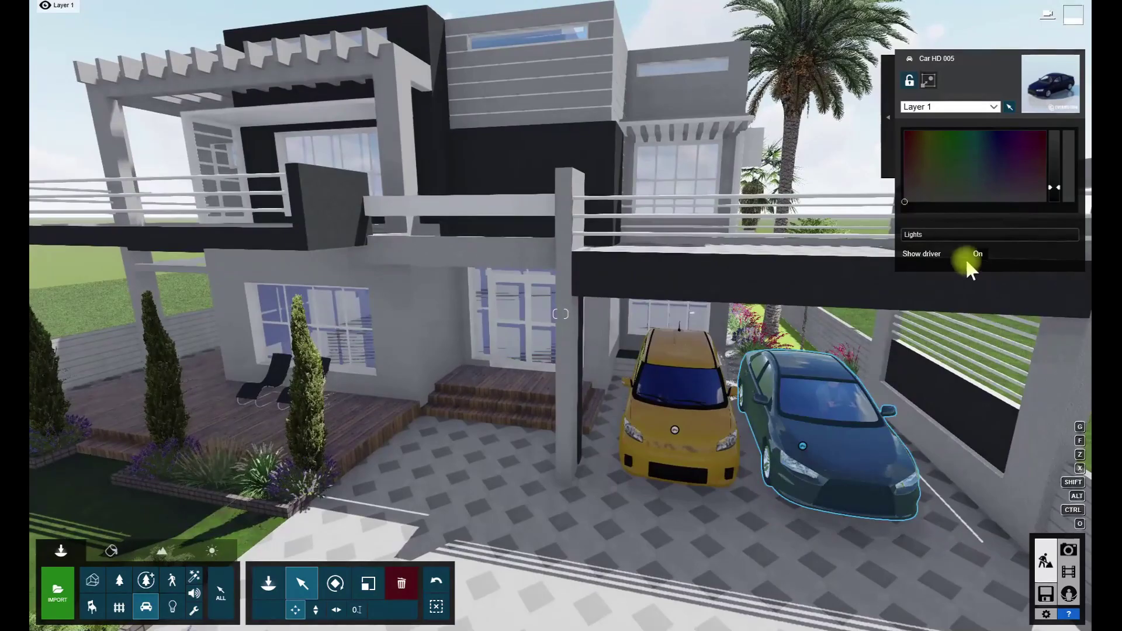
{"action": "left_click", "coordinate": [972, 256]}
Plant a large broadleaf tree from the favourite plants beside the house near the front lawn and preview the clip
{"action": "right_click_drag", "start_coordinate": [927, 273], "coordinate": [935, 225]}
{"action": "scroll", "coordinate": [606, 401], "scroll_direction": "down", "scroll_amount": 3}
{"action": "right_click_drag", "start_coordinate": [606, 400], "coordinate": [526, 438]}
{"action": "key", "text": "a"}
{"action": "scroll", "coordinate": [561, 314], "scroll_direction": "down", "scroll_amount": 5}
{"action": "left_click", "coordinate": [119, 581]}
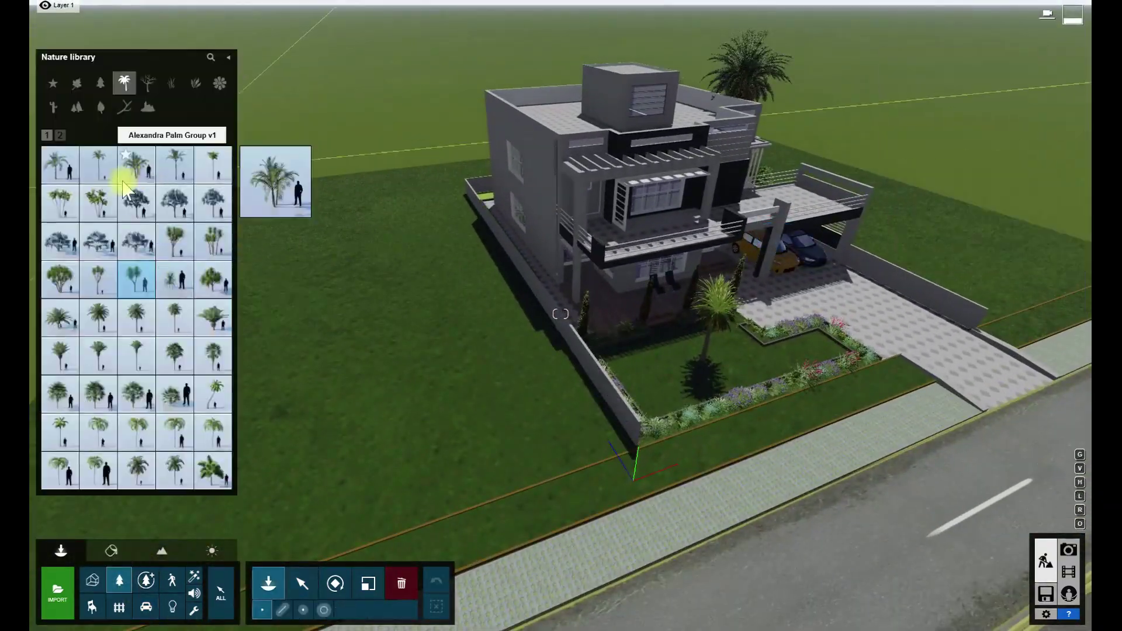
{"action": "left_click", "coordinate": [52, 83]}
{"action": "left_click", "coordinate": [98, 202]}
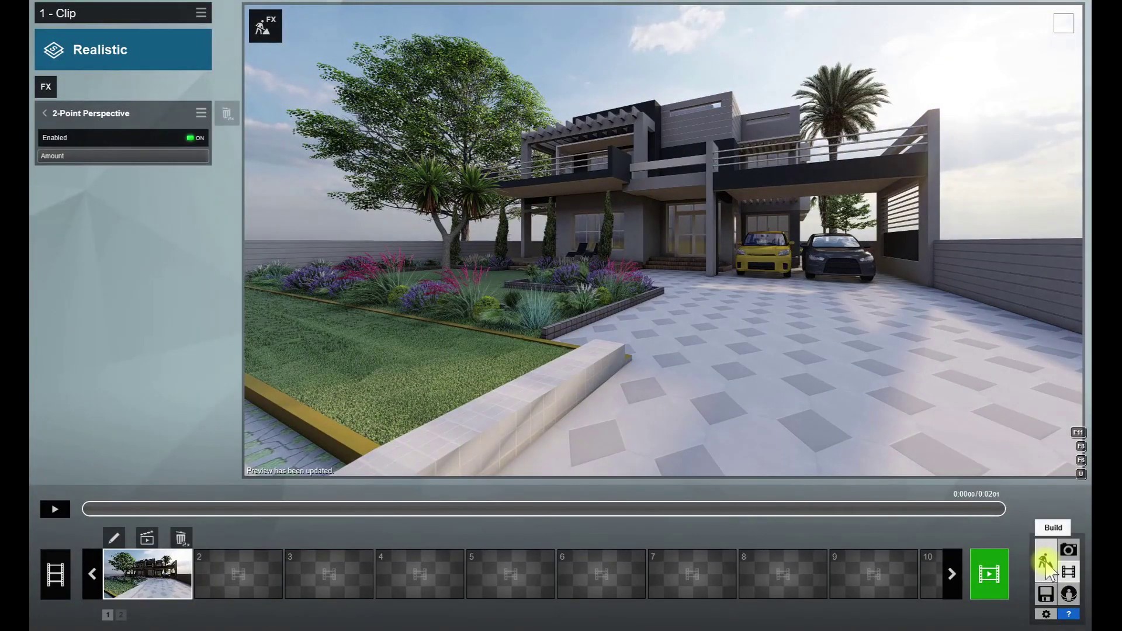
Shrink the large Norway maple beside the house and place a smaller copy along the boundary wall near the front lawn
{"action": "left_click", "coordinate": [1046, 566]}
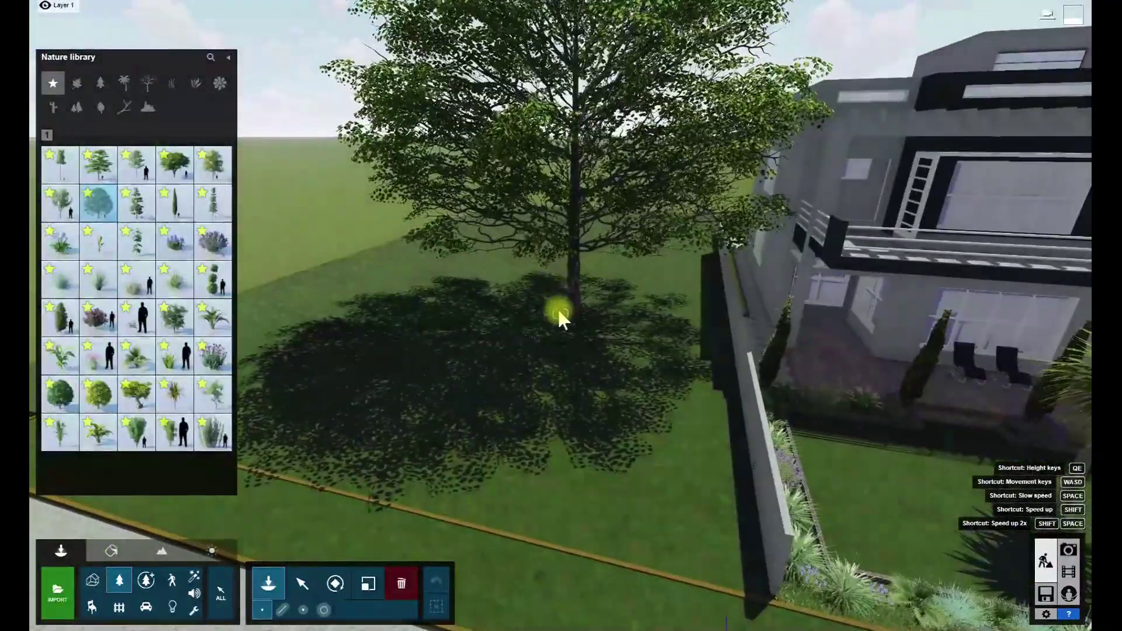
{"action": "left_click", "coordinate": [302, 584]}
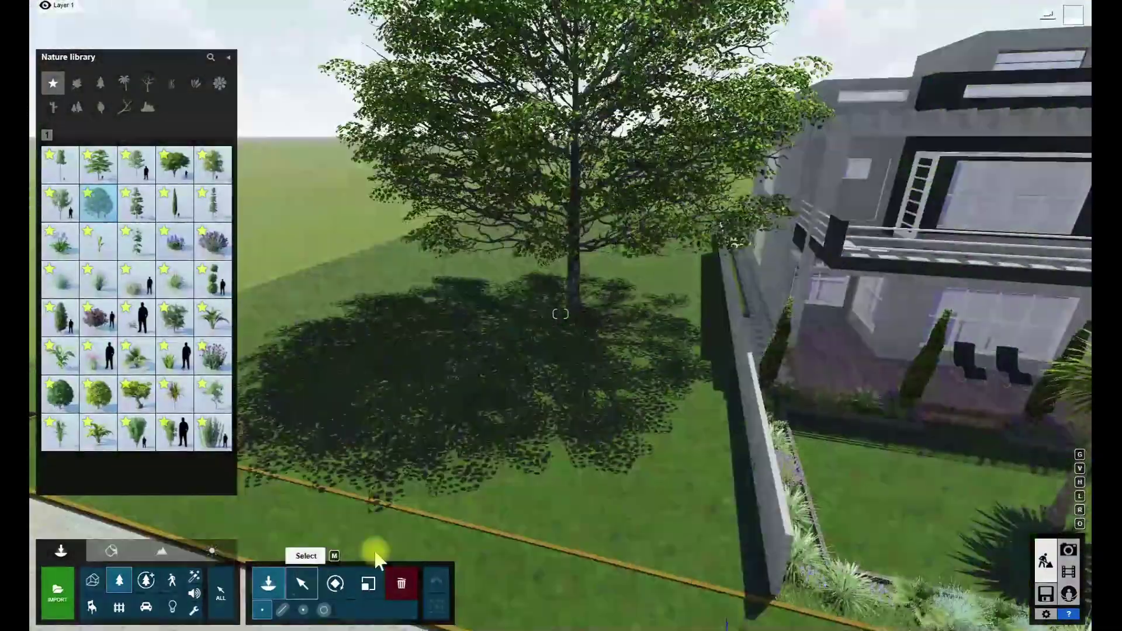
{"action": "left_click", "coordinate": [575, 317]}
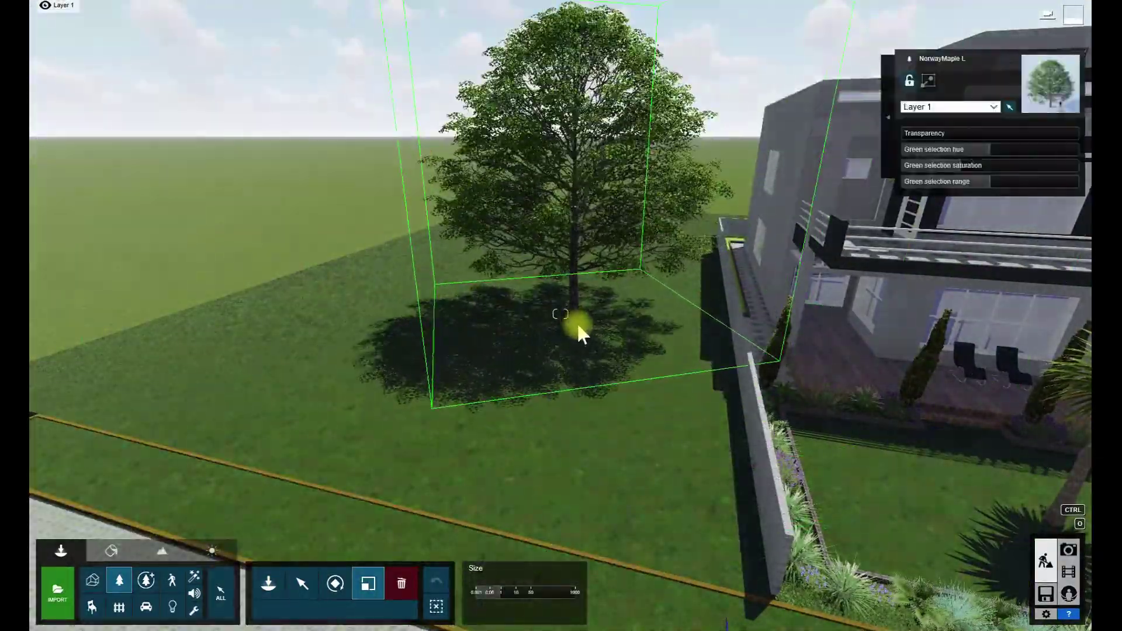
{"action": "left_click_drag", "start_coordinate": [575, 318], "coordinate": [640, 463]}
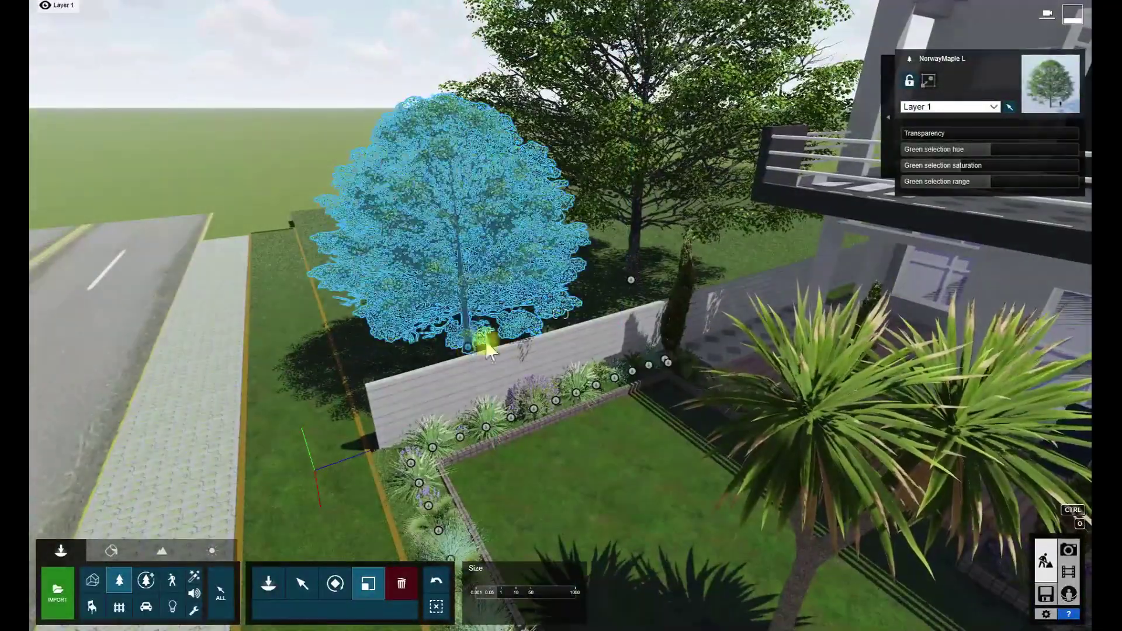
{"action": "left_click_drag", "start_coordinate": [485, 343], "coordinate": [530, 348]}
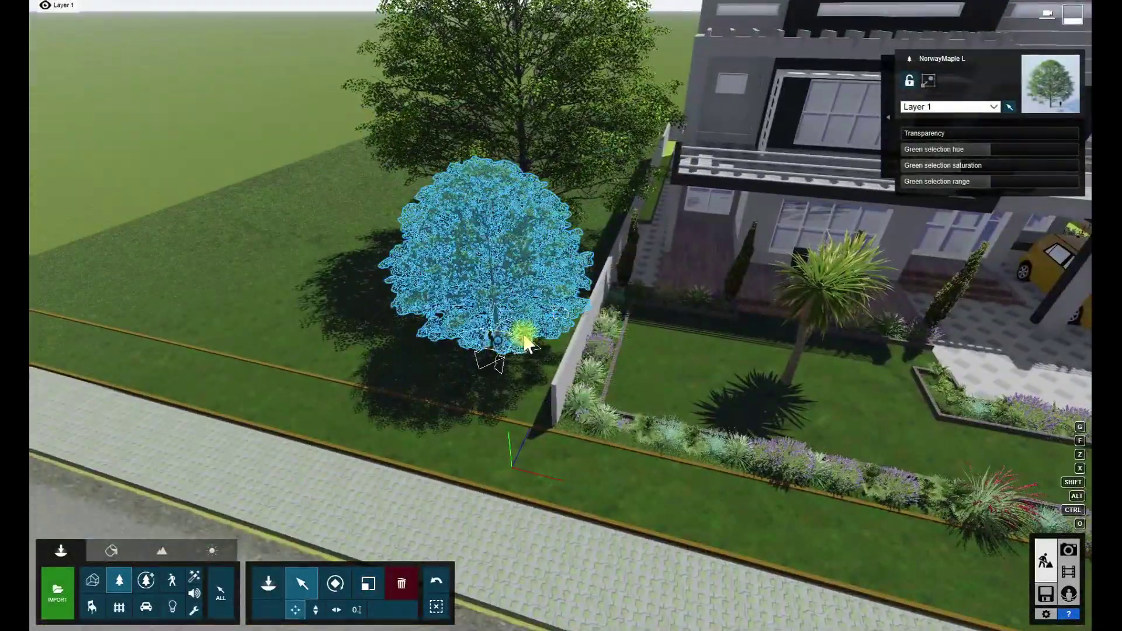
{"action": "left_click_drag", "start_coordinate": [524, 345], "coordinate": [531, 326]}
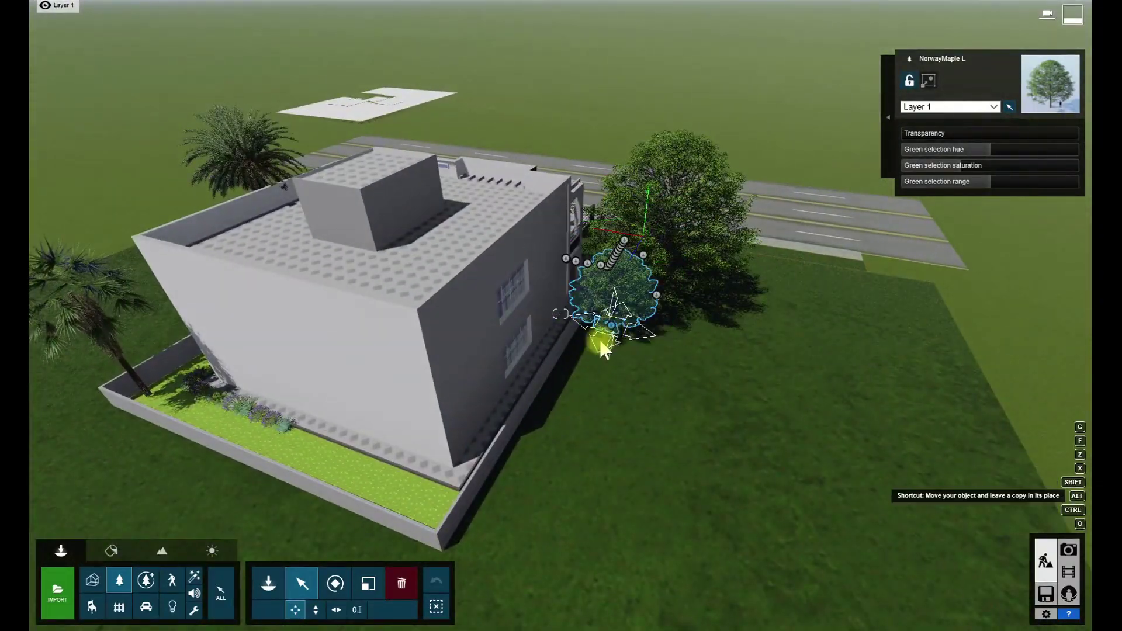
{"action": "left_click", "coordinate": [1070, 579]}
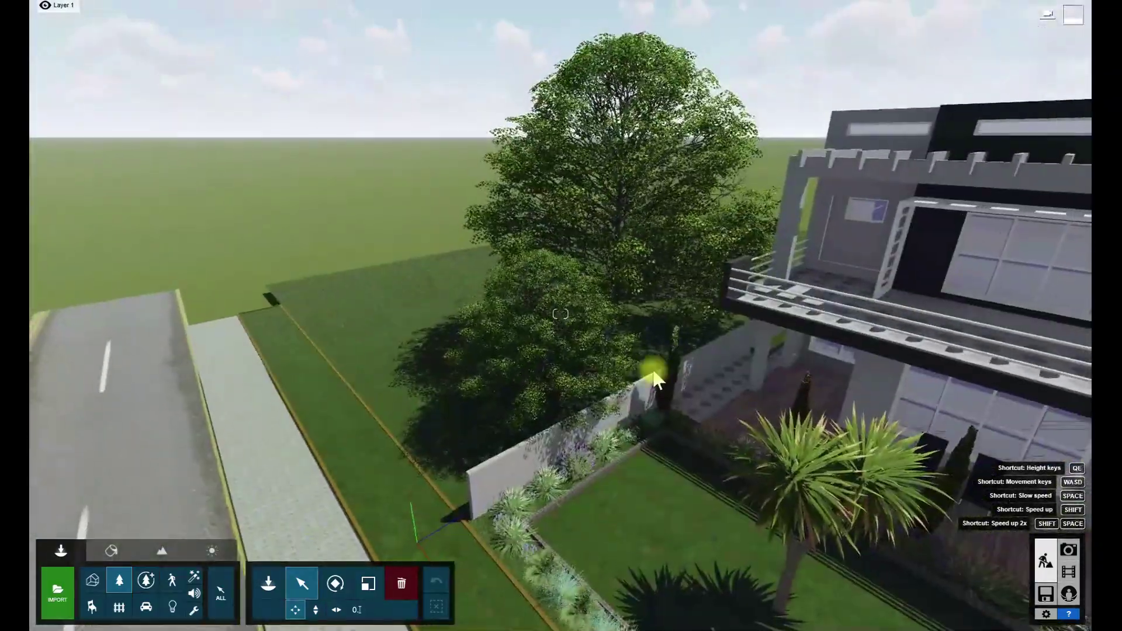
Scatter several copies of the small Norway maple over the empty grass plot beside the boundary wall and check the clip
{"action": "left_click", "coordinate": [542, 430]}
{"action": "left_click_drag", "start_coordinate": [542, 430], "coordinate": [427, 320]}
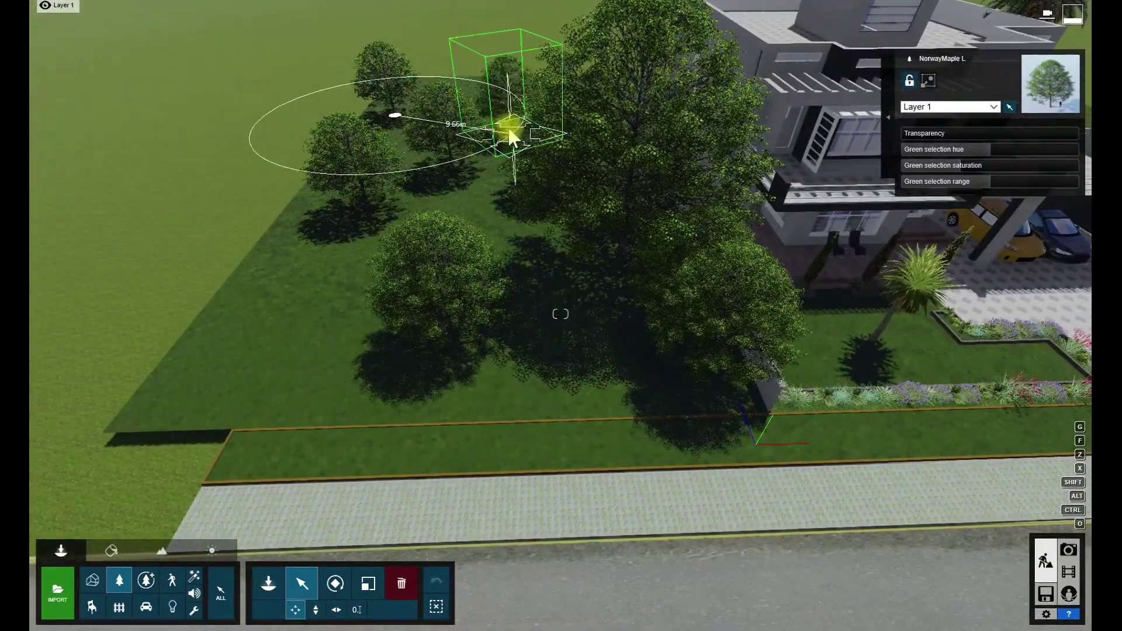
{"action": "left_click_drag", "start_coordinate": [449, 216], "coordinate": [301, 350]}
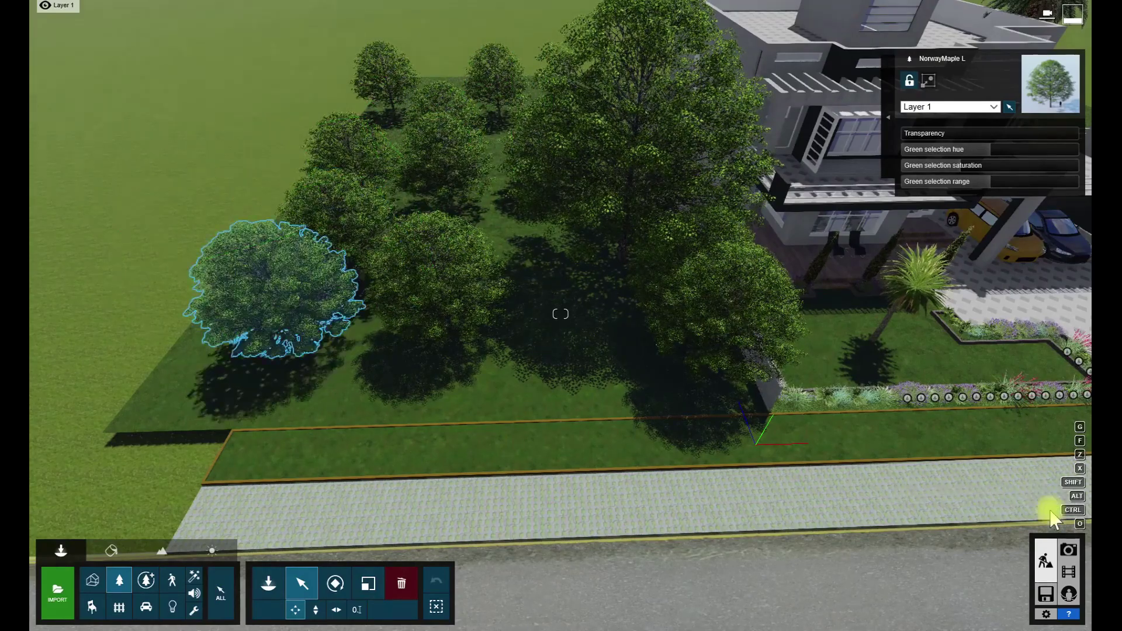
{"action": "left_click", "coordinate": [1068, 572]}
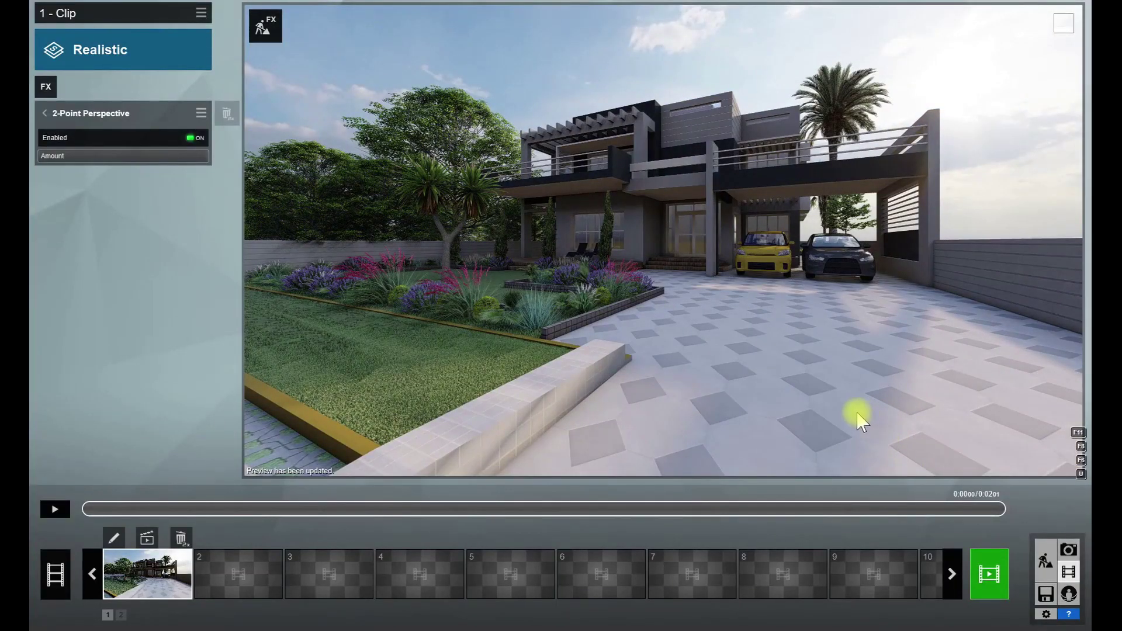
Select the Norway maples together and copy the group to the grass plot on the carport side of the house
{"action": "left_click", "coordinate": [1048, 569]}
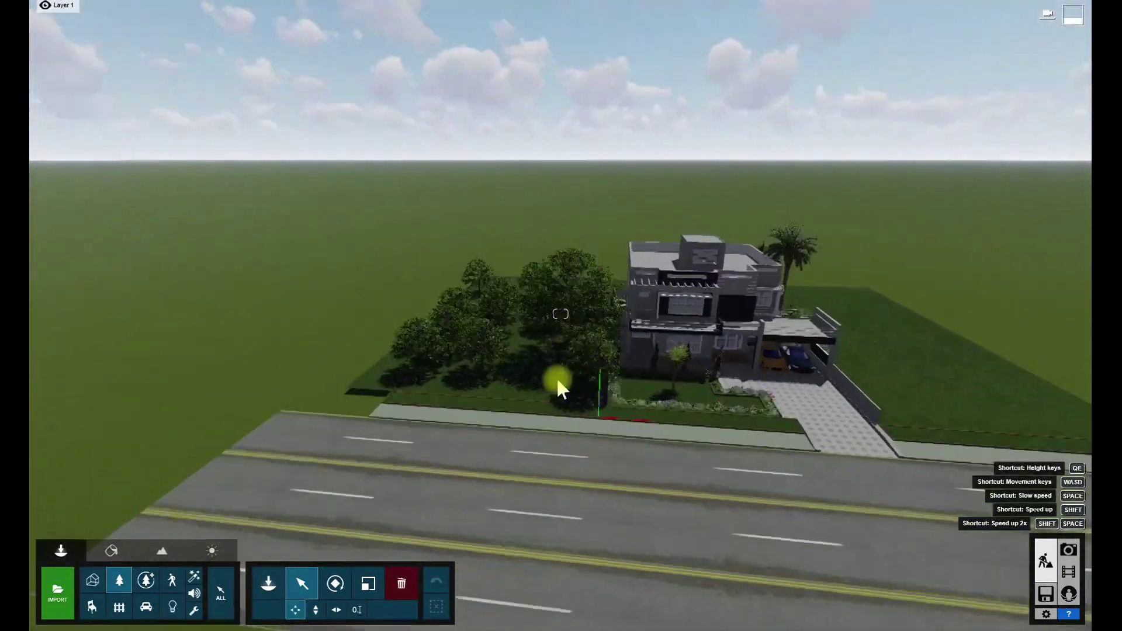
{"action": "right_click_drag", "start_coordinate": [558, 380], "coordinate": [503, 377]}
{"action": "left_click_drag", "start_coordinate": [418, 232], "coordinate": [703, 457], "text": "ctrl"}
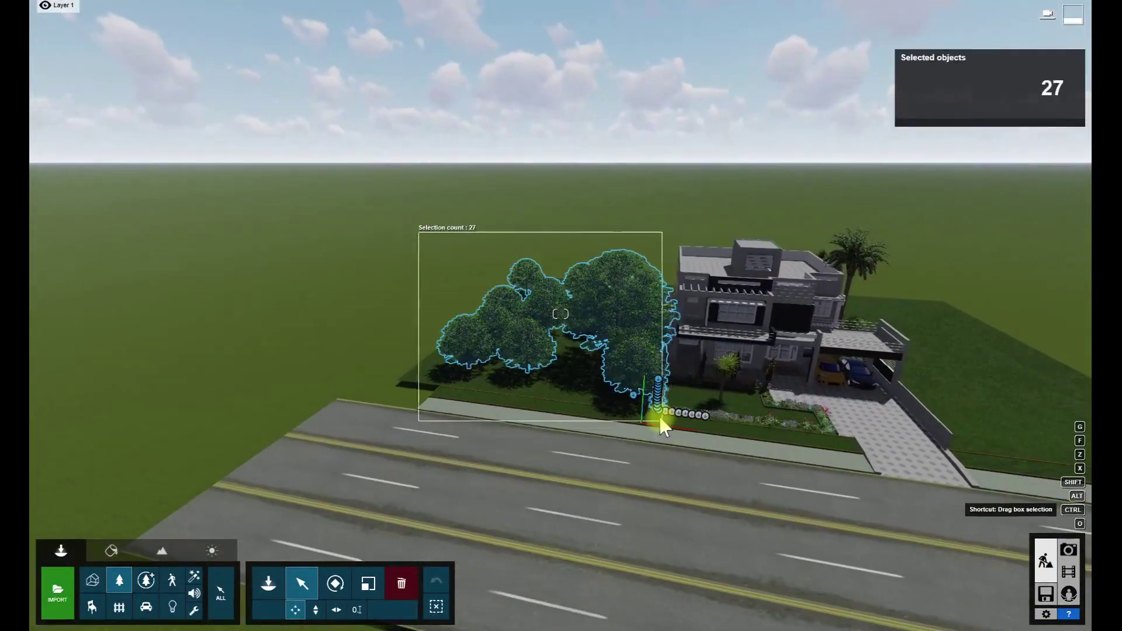
{"action": "left_click", "coordinate": [625, 382]}
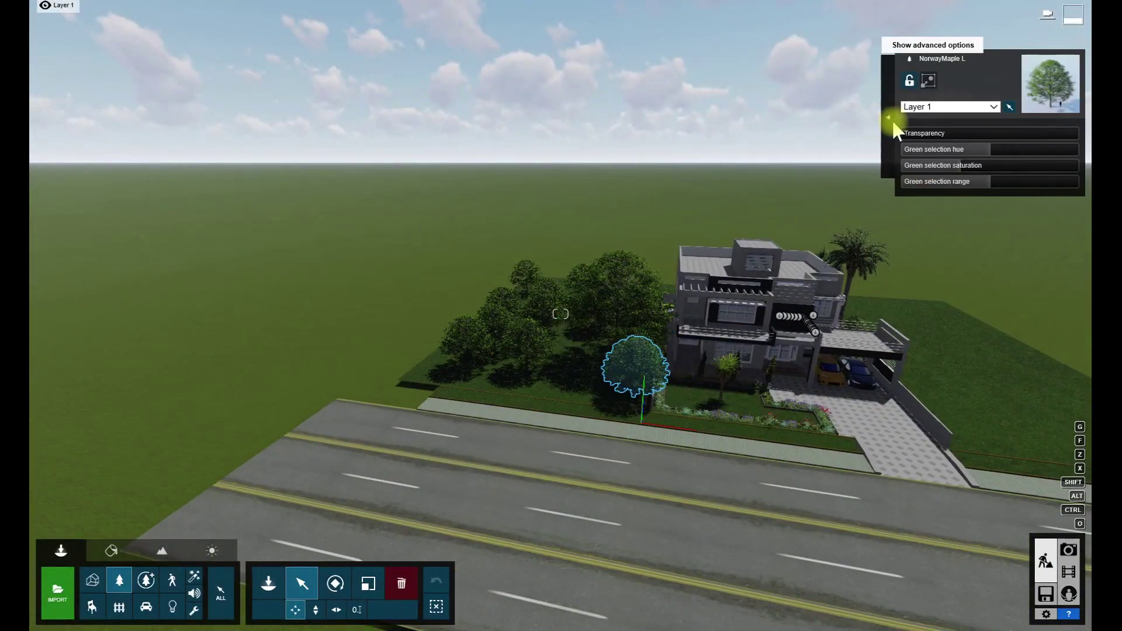
{"action": "left_click_drag", "start_coordinate": [527, 371], "coordinate": [1040, 403], "text": "alt"}
{"action": "key", "text": "w"}
{"action": "right_click_drag", "start_coordinate": [1040, 403], "coordinate": [569, 362]}
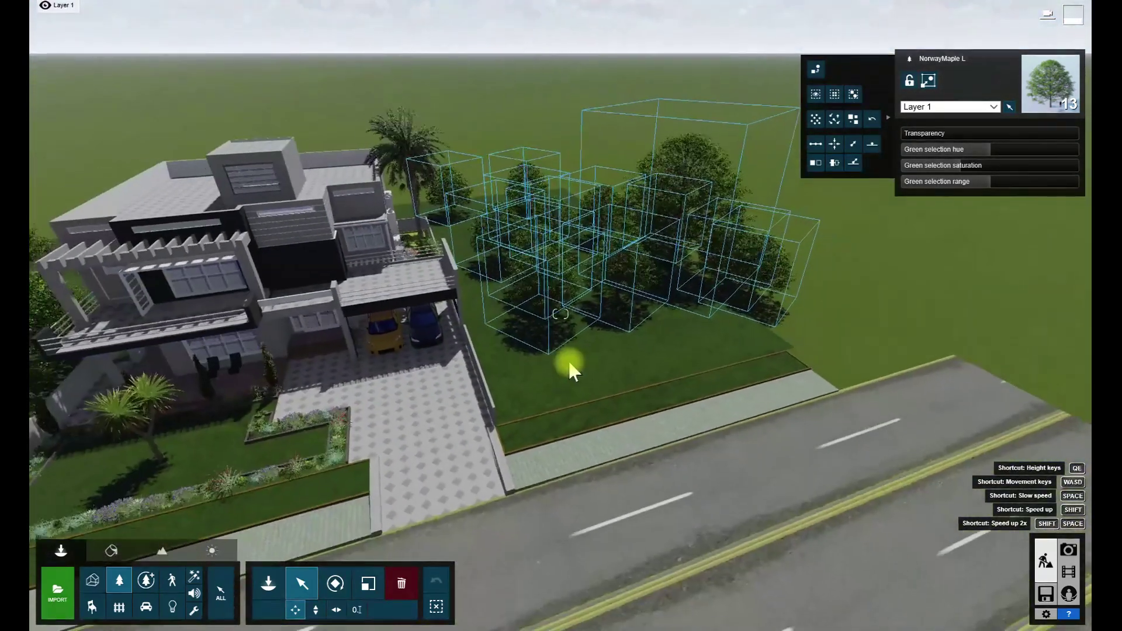
{"action": "left_click", "coordinate": [519, 350]}
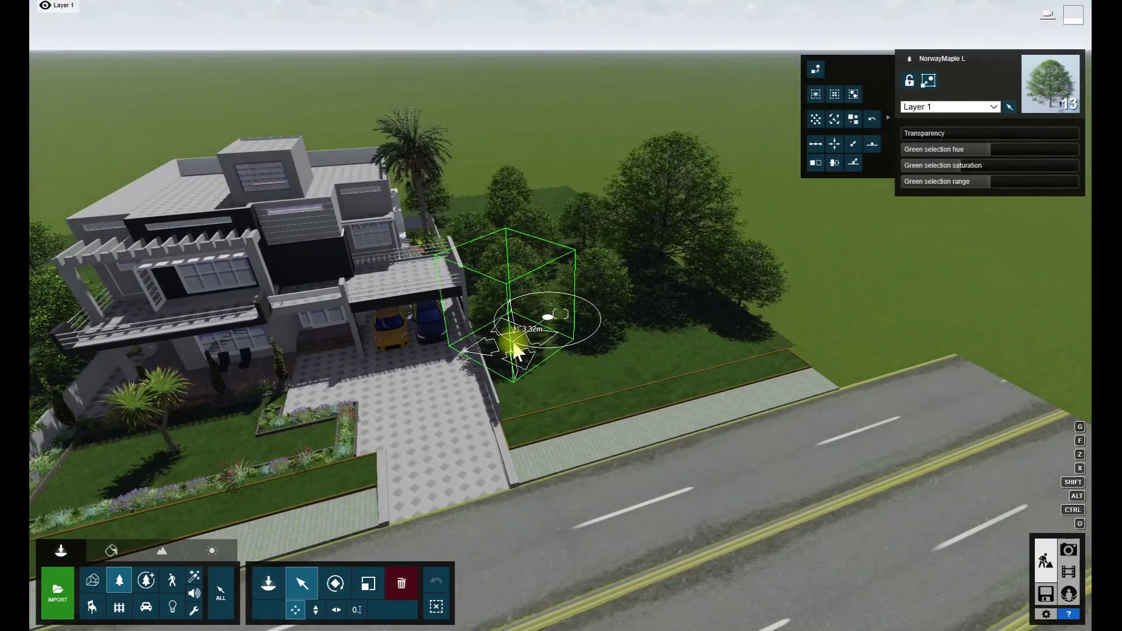
{"action": "left_click_drag", "start_coordinate": [514, 342], "coordinate": [517, 346]}
Rearrange the maples on the carport-side plot and refresh the clip preview
{"action": "right_click_drag", "start_coordinate": [517, 346], "coordinate": [540, 456]}
{"action": "key", "text": "w"}
{"action": "scroll", "coordinate": [540, 462], "scroll_direction": "down", "scroll_amount": 5}
{"action": "left_click", "coordinate": [188, 479]}
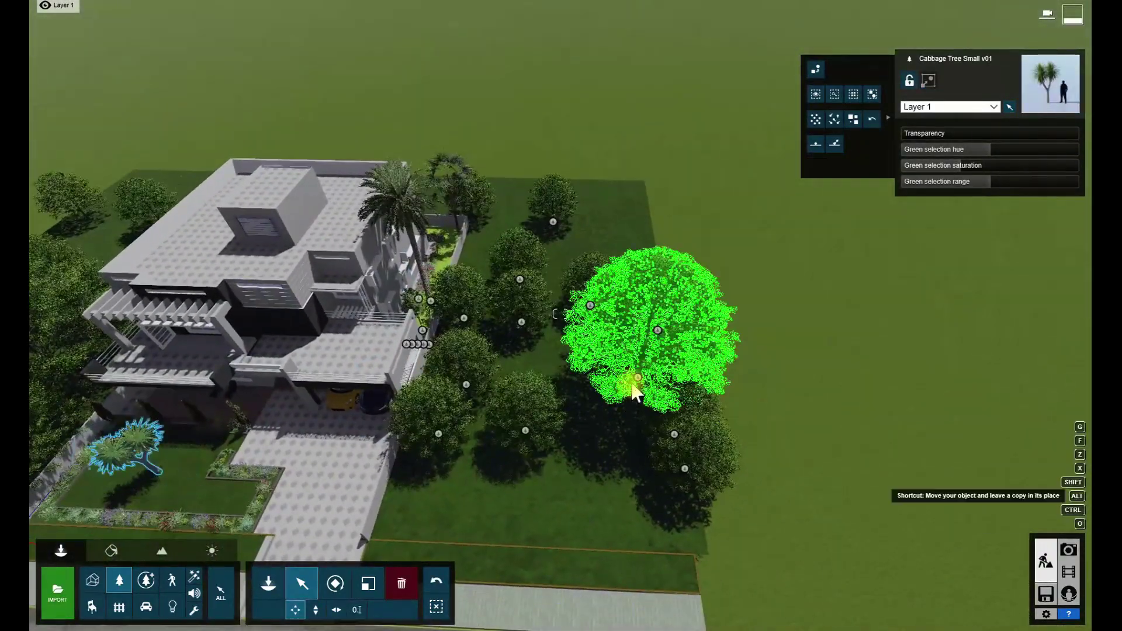
{"action": "left_click_drag", "start_coordinate": [549, 281], "coordinate": [510, 194]}
{"action": "left_click_drag", "start_coordinate": [506, 187], "coordinate": [538, 375]}
{"action": "left_click", "coordinate": [1068, 571]}
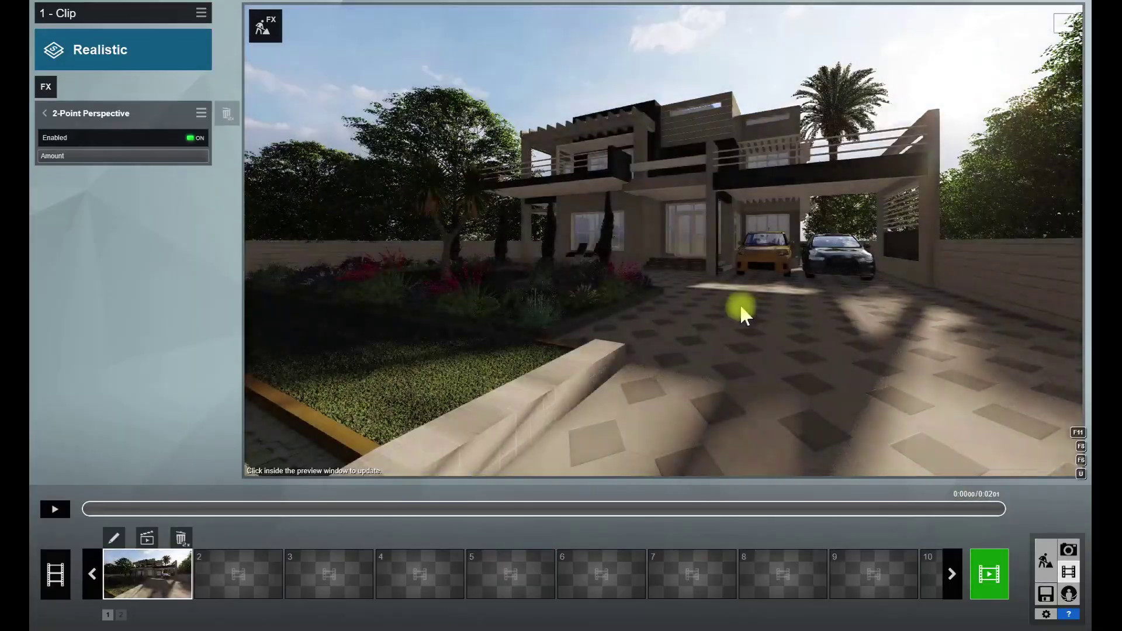
{"action": "left_click", "coordinate": [738, 302]}
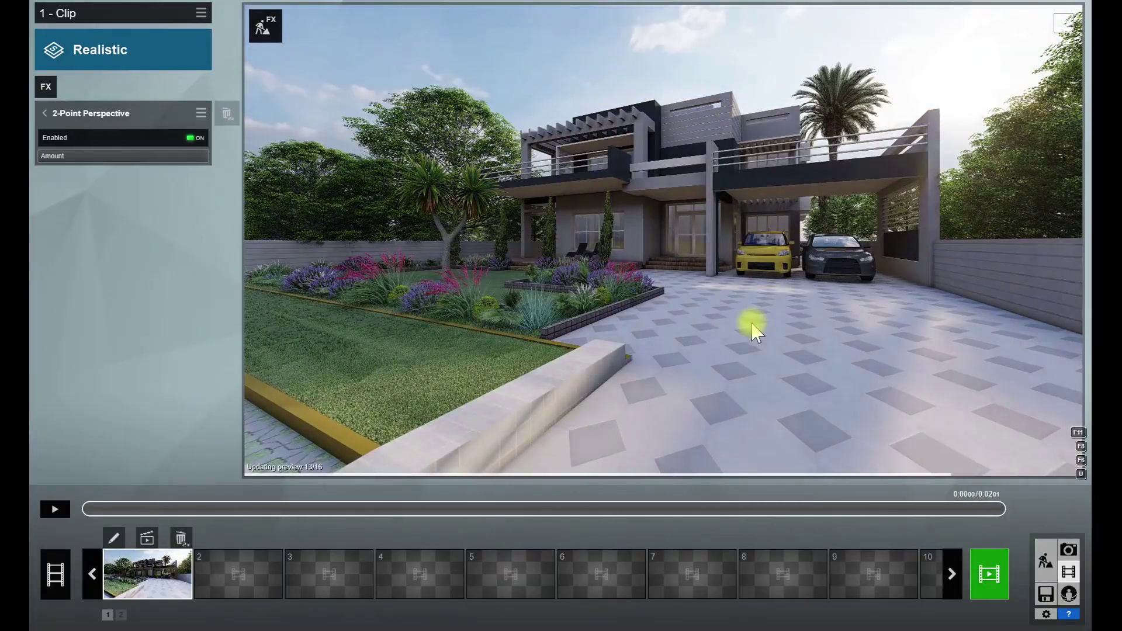
Rotate the Real Skies heading and try the purple-tinted Cloudy sky with thin, wispy clouds
{"action": "left_click", "coordinate": [45, 114]}
{"action": "left_click", "coordinate": [70, 139]}
{"action": "left_click_drag", "start_coordinate": [112, 179], "coordinate": [61, 186]}
{"action": "left_click", "coordinate": [73, 146]}
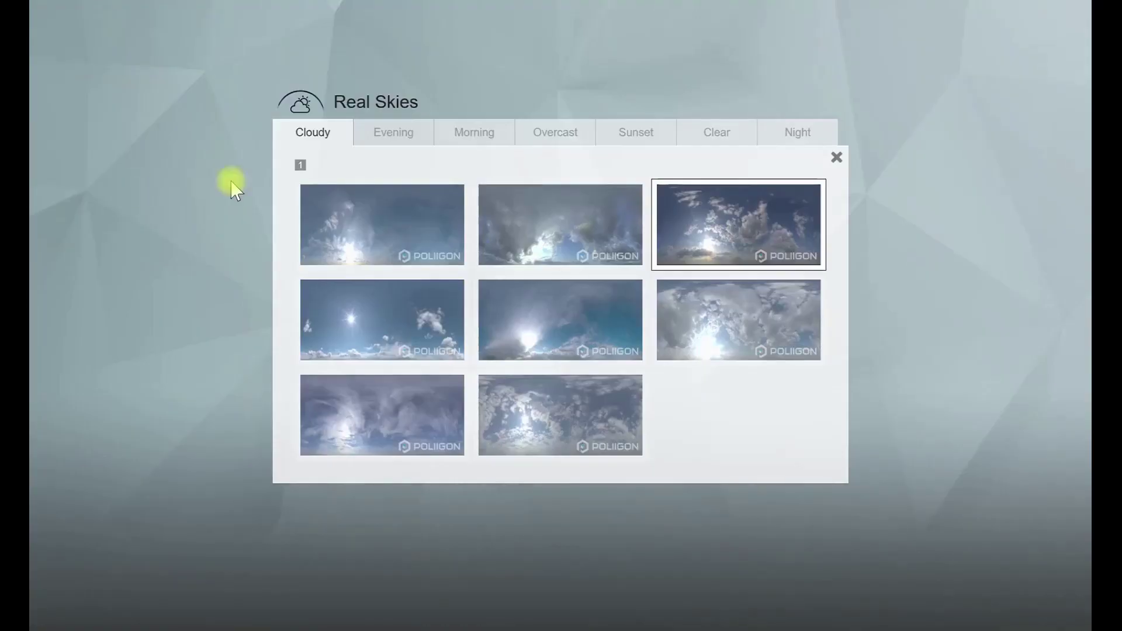
{"action": "left_click", "coordinate": [375, 407]}
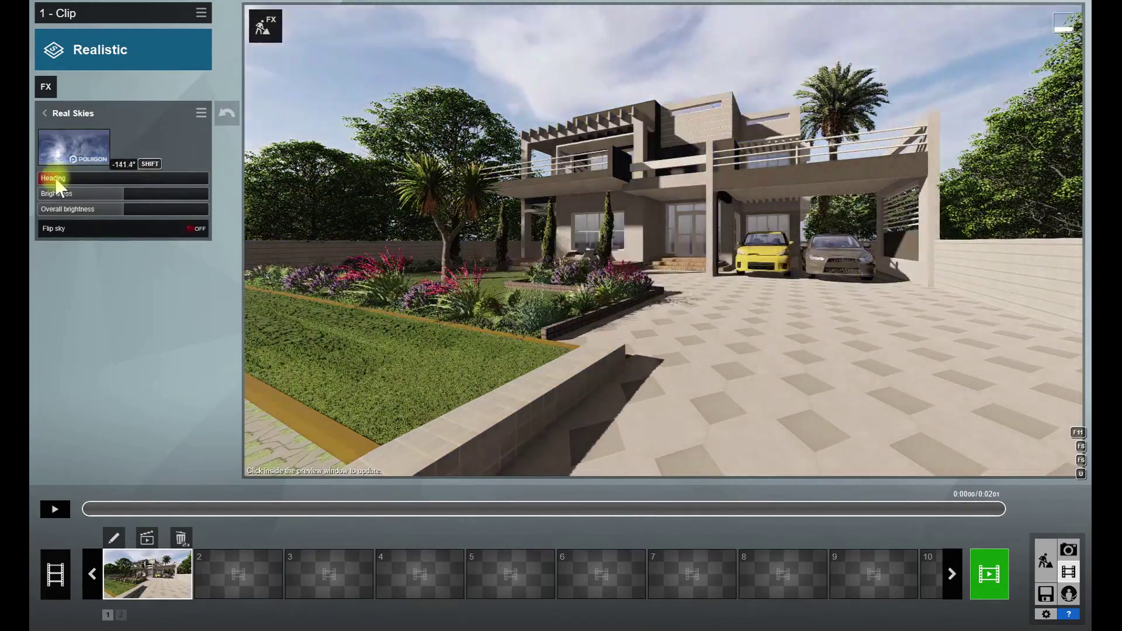
Change the Real Skies effect to the second Morning sky and adjust its heading to about -146°
{"action": "left_click", "coordinate": [65, 148]}
{"action": "left_click", "coordinate": [401, 137]}
{"action": "left_click", "coordinate": [473, 132]}
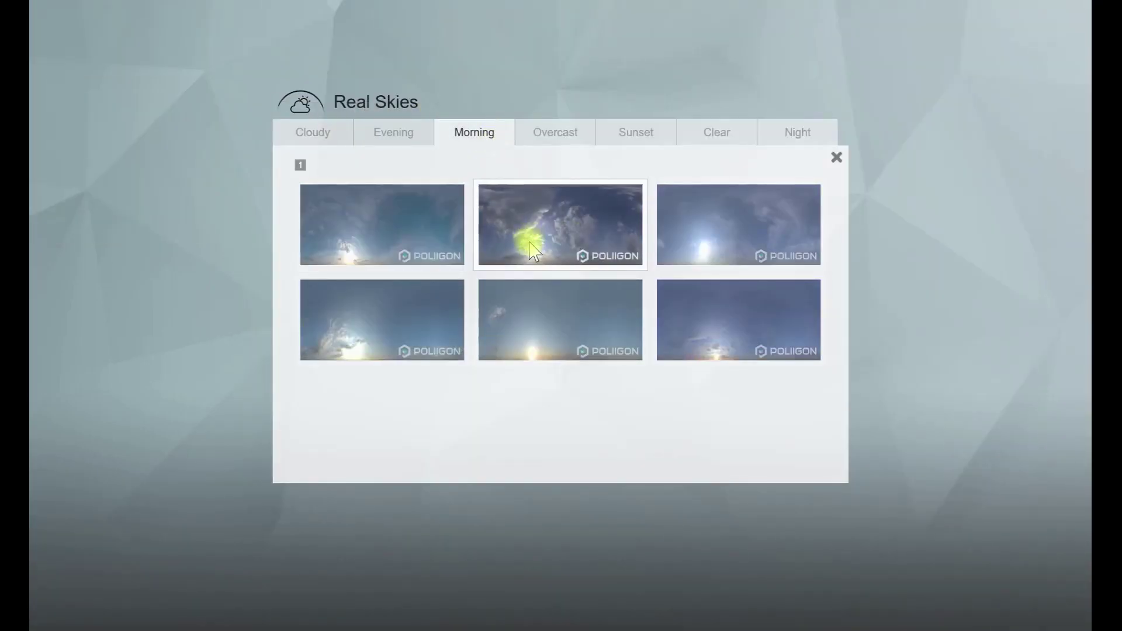
{"action": "left_click", "coordinate": [535, 252]}
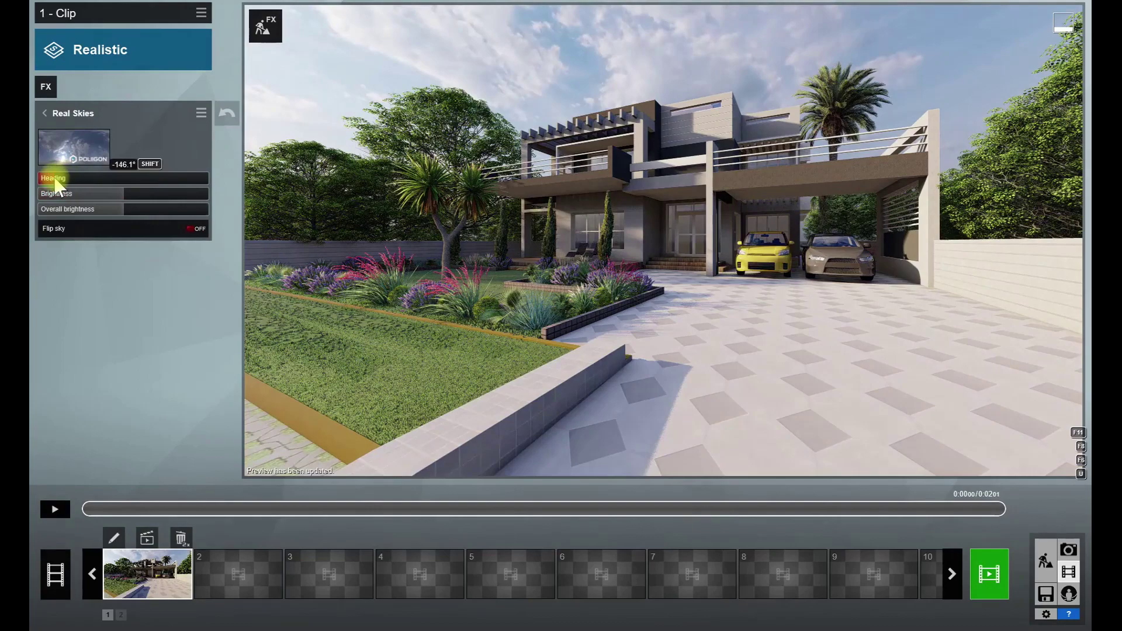
{"action": "left_click_drag", "start_coordinate": [56, 186], "coordinate": [46, 183]}
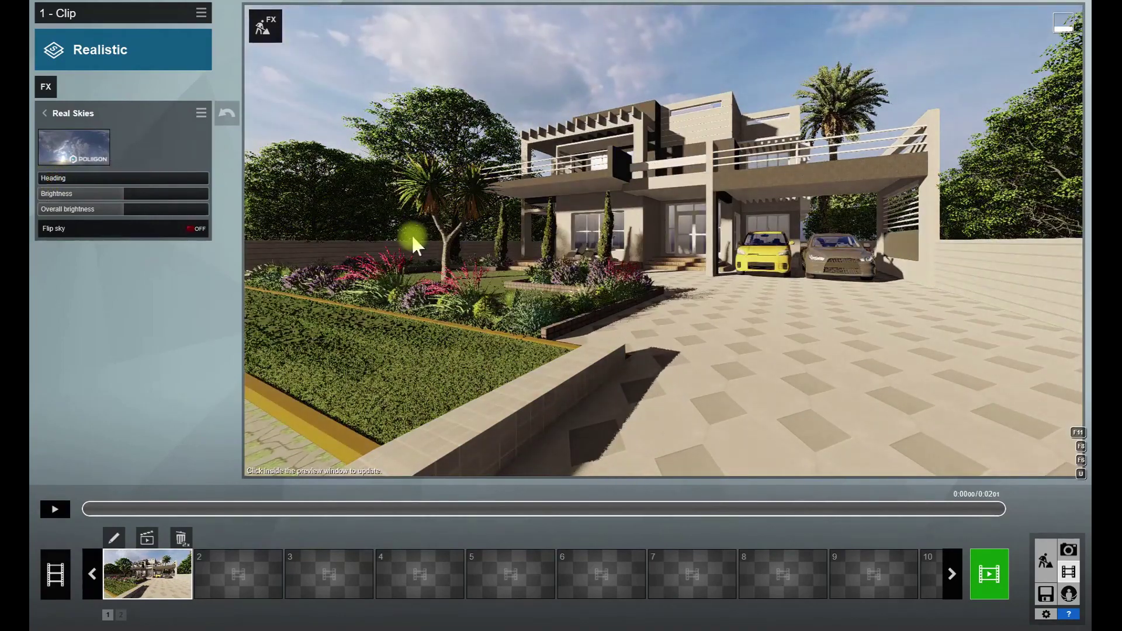
In the Color Correction effect, lower the brightness, raise the contrast and slightly reduce the upper limit
{"action": "left_click", "coordinate": [44, 113]}
{"action": "left_click", "coordinate": [76, 218]}
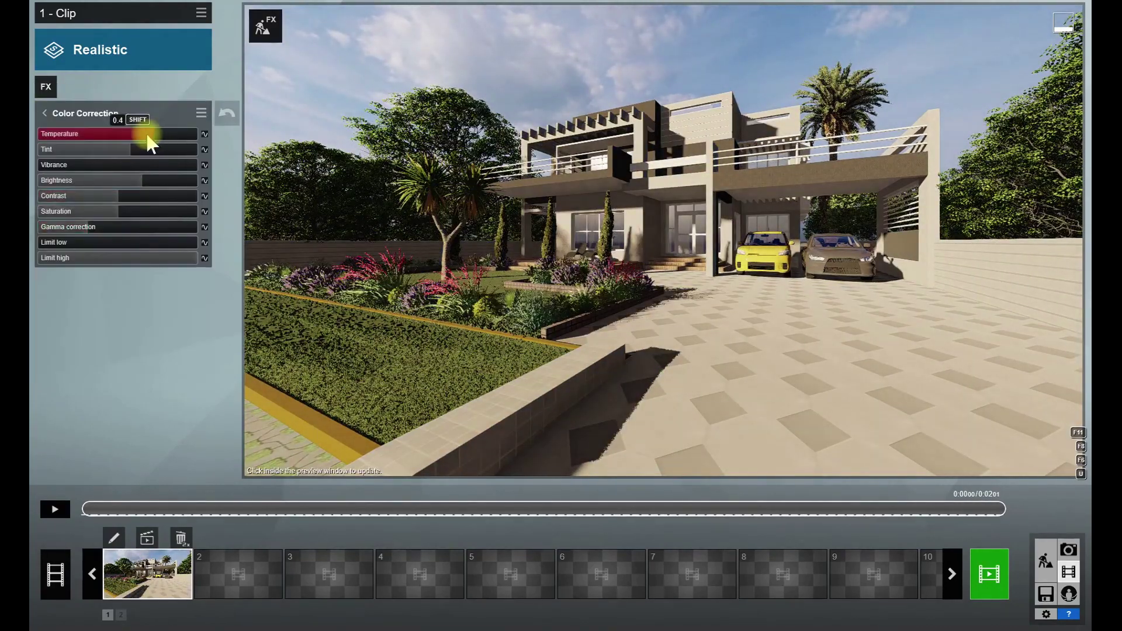
{"action": "left_click_drag", "start_coordinate": [141, 182], "coordinate": [130, 182]}
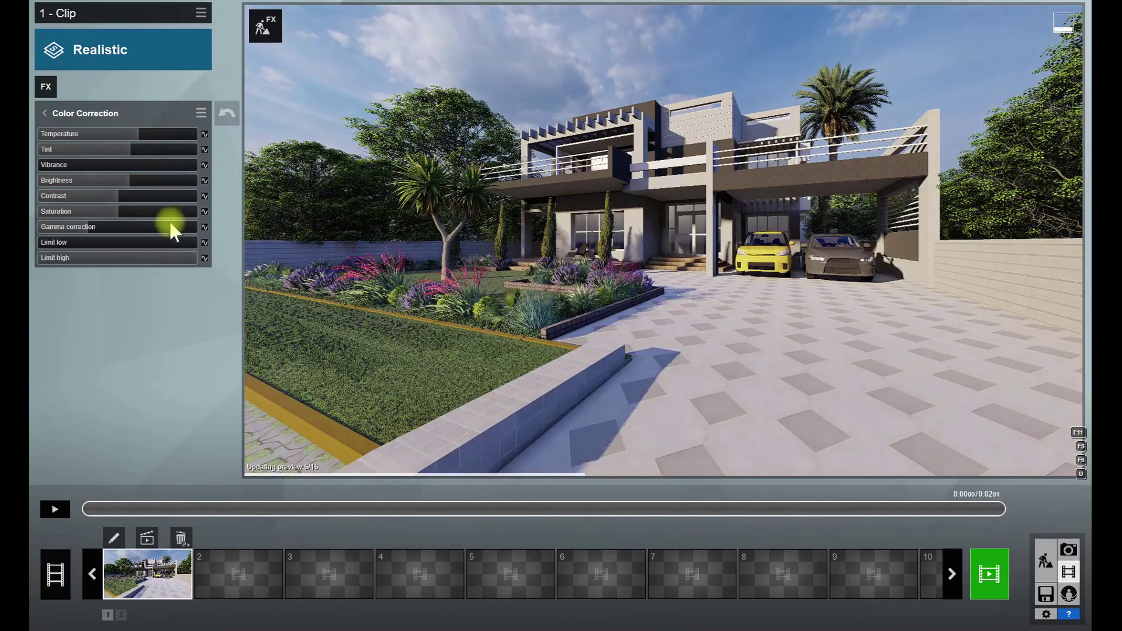
{"action": "left_click", "coordinate": [126, 195]}
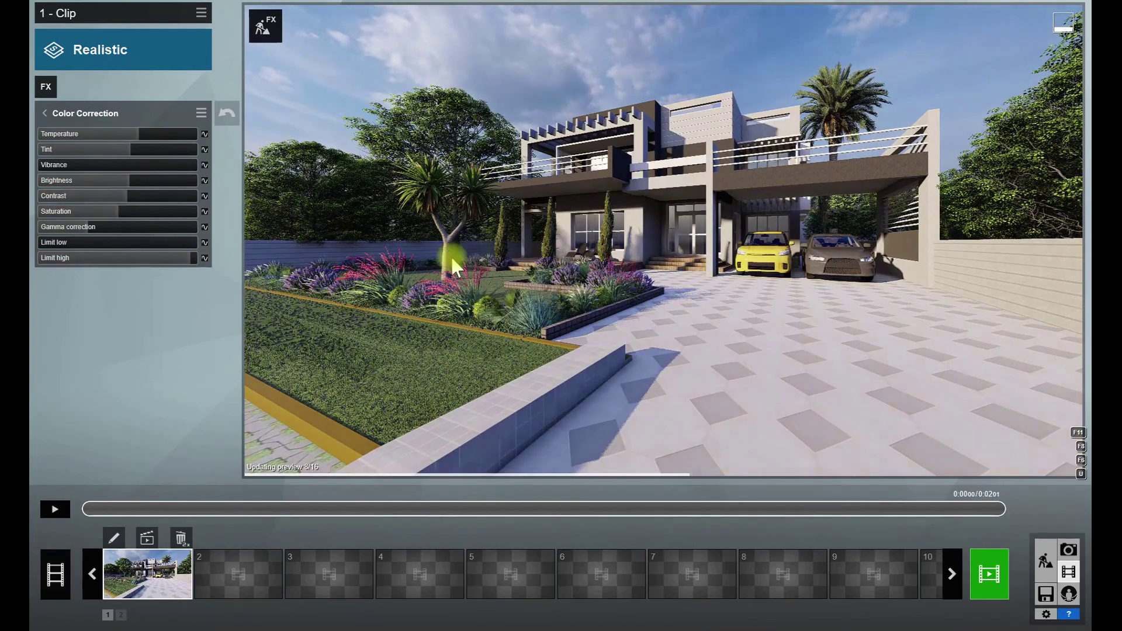
Assign the outdoor material Concrete 001 1024 to the dark facade bands and the carport beam
{"action": "left_click", "coordinate": [1046, 561]}
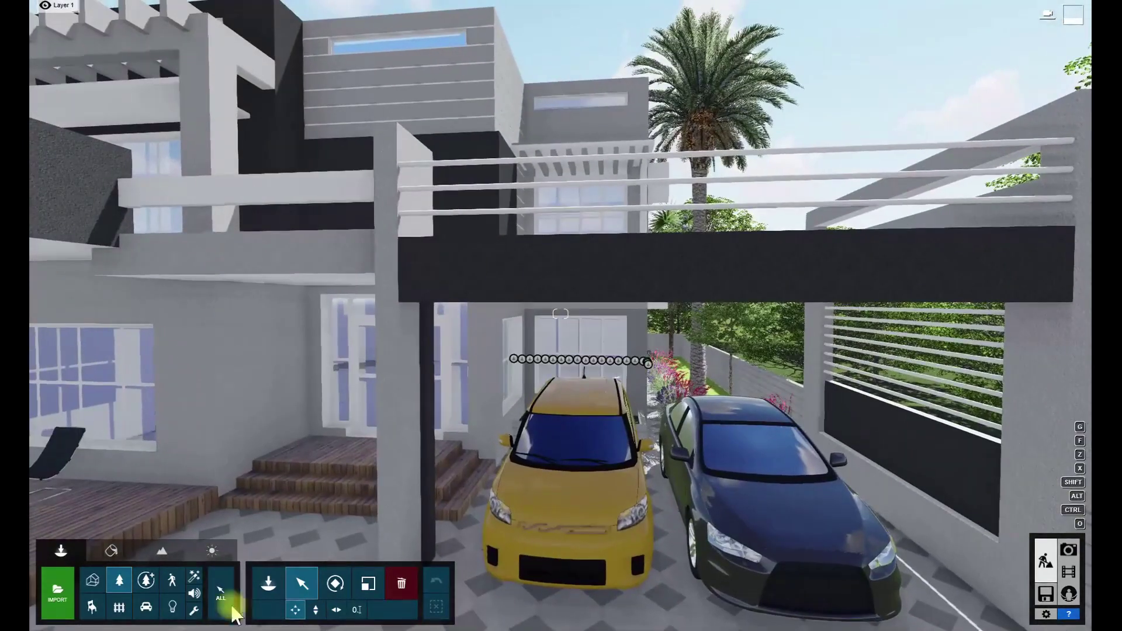
{"action": "left_click", "coordinate": [111, 551]}
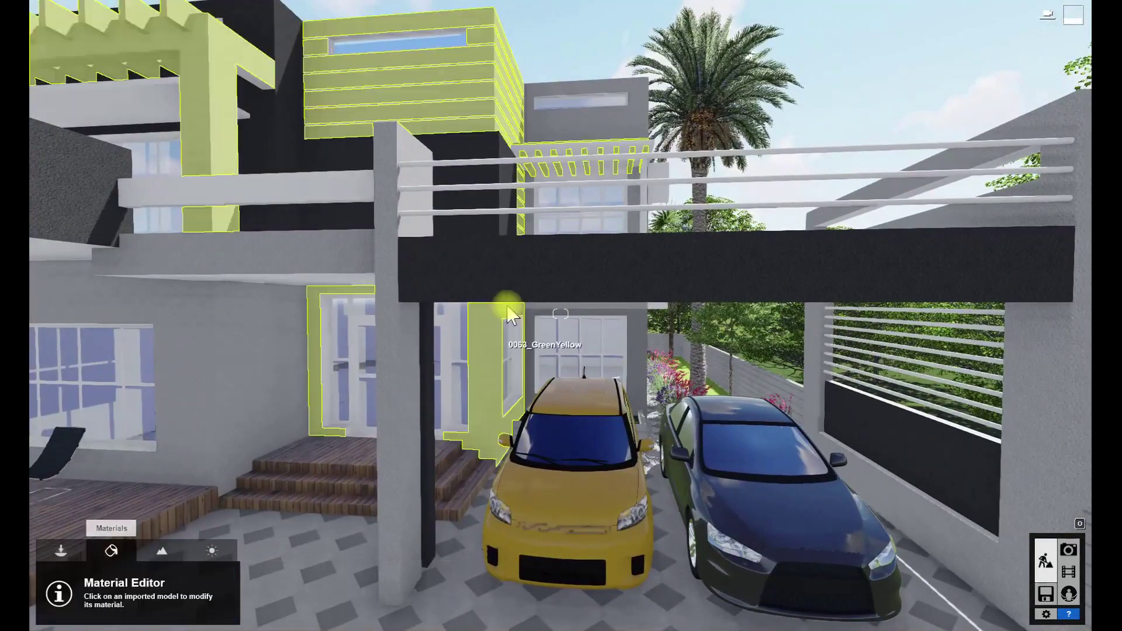
{"action": "left_click", "coordinate": [507, 287]}
{"action": "left_click", "coordinate": [87, 352]}
{"action": "left_click", "coordinate": [138, 261]}
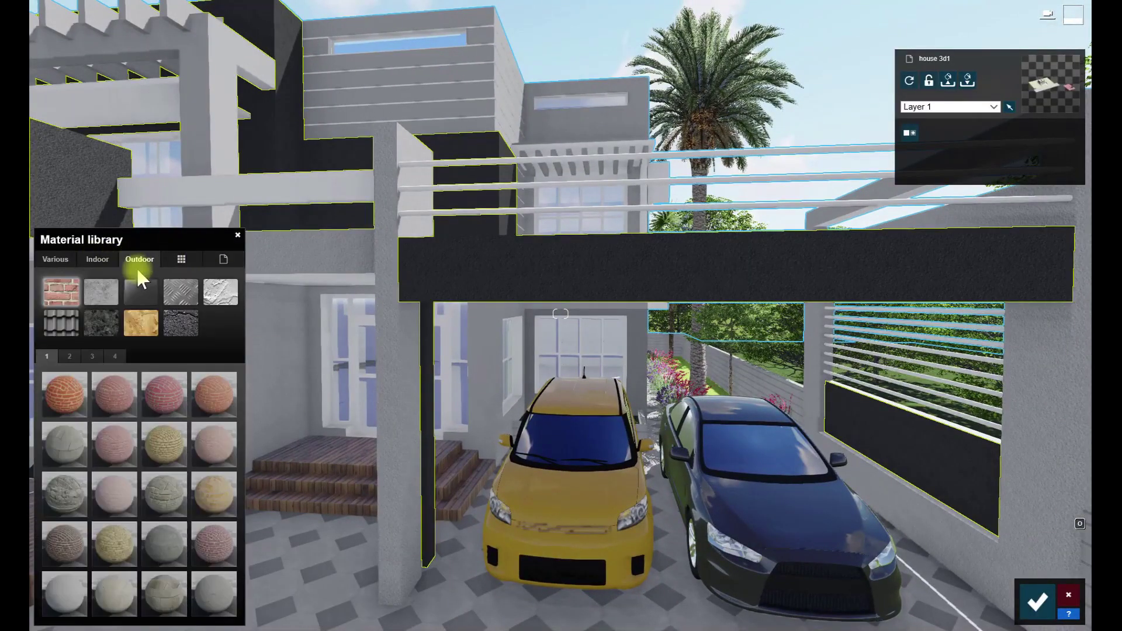
{"action": "left_click", "coordinate": [101, 292]}
{"action": "left_click", "coordinate": [63, 409]}
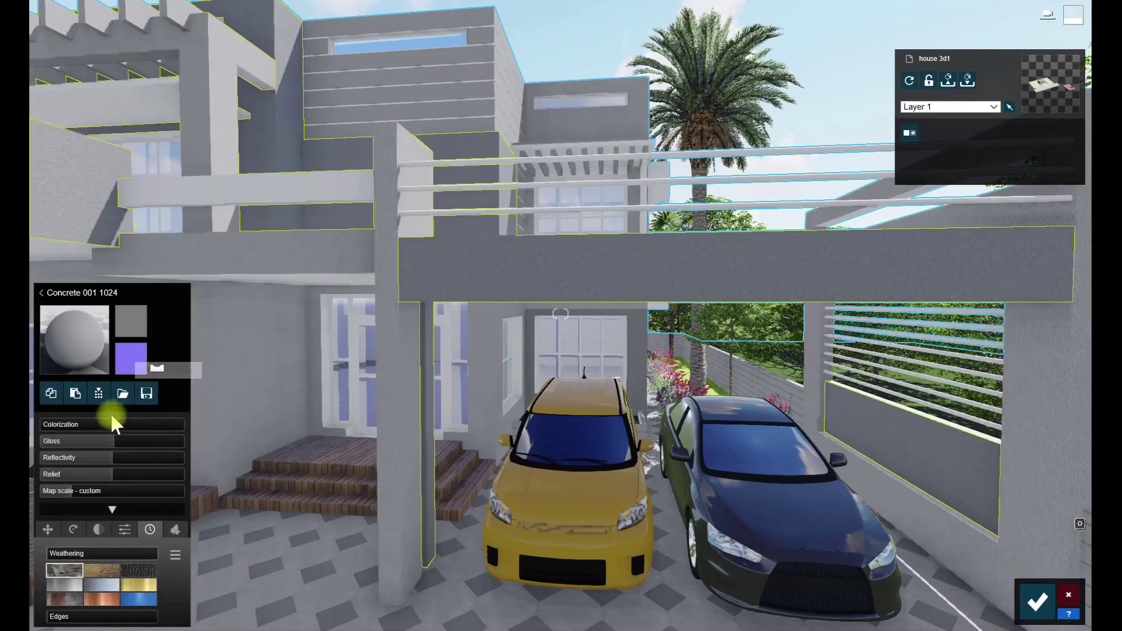
Colorize the facade band concrete a dark blue-grey
{"action": "left_click", "coordinate": [104, 423]}
{"action": "left_click", "coordinate": [277, 430]}
{"action": "left_click_drag", "start_coordinate": [279, 440], "coordinate": [280, 471]}
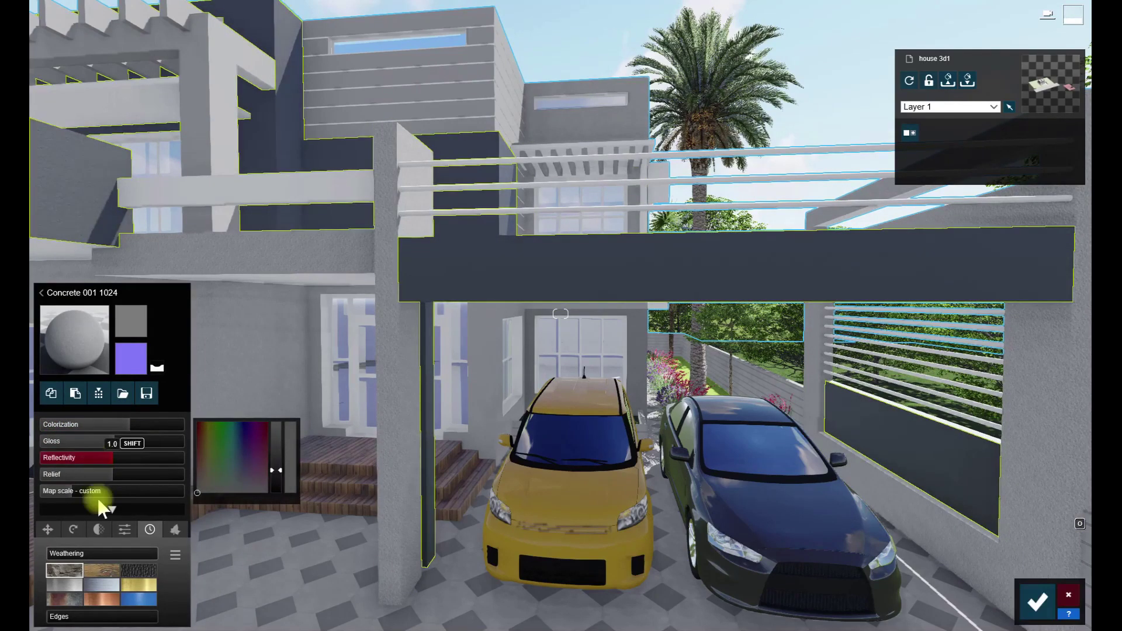
{"action": "left_click", "coordinate": [157, 368]}
Reduce the gloss and reflectivity of the dark concrete on the carport beam
{"action": "key", "text": "w"}
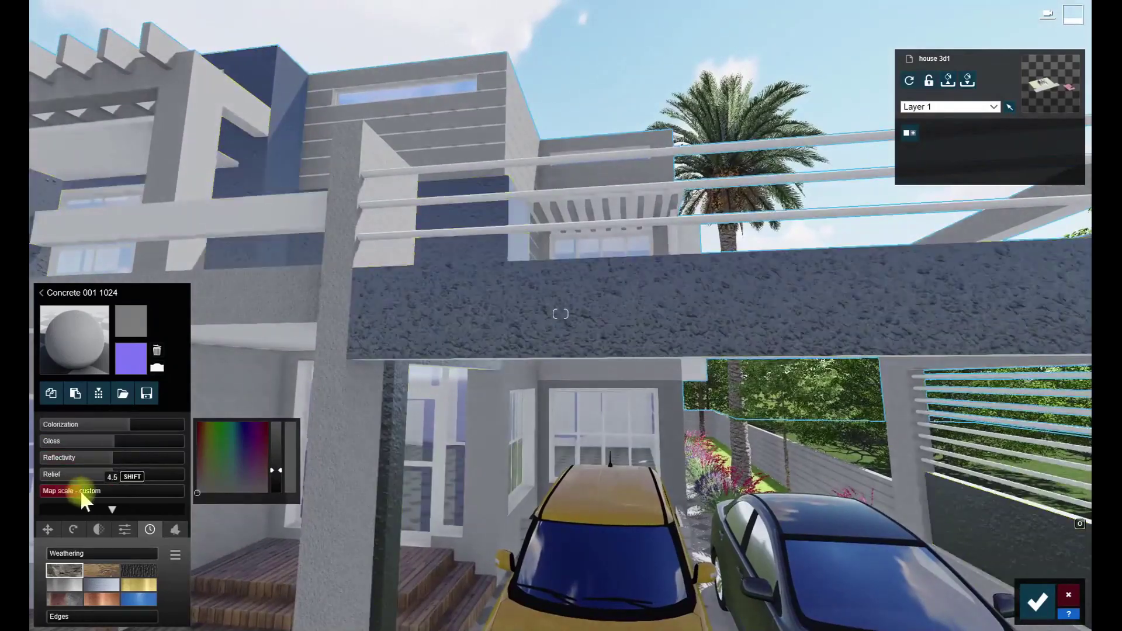
{"action": "left_click", "coordinate": [58, 441]}
{"action": "left_click_drag", "start_coordinate": [80, 459], "coordinate": [86, 459]}
{"action": "key", "text": "s"}
{"action": "key", "text": "w"}
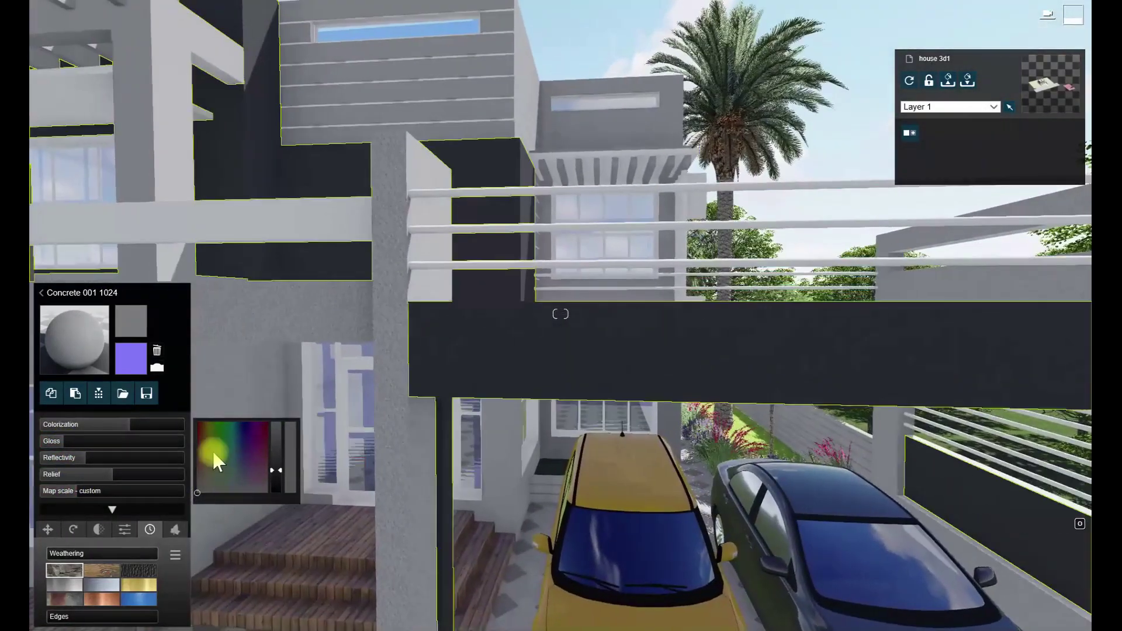
Lighten the concrete's dark tint slightly and save the material changes
{"action": "left_click_drag", "start_coordinate": [275, 469], "coordinate": [276, 459]}
{"action": "key", "text": "s"}
{"action": "right_click_drag", "start_coordinate": [547, 471], "coordinate": [510, 506]}
{"action": "key", "text": "w"}
{"action": "key", "text": "s"}
{"action": "left_click", "coordinate": [1038, 600]}
Reduce the movie clip's Color Correction brightness slightly and refresh its preview
{"action": "left_click", "coordinate": [1069, 572]}
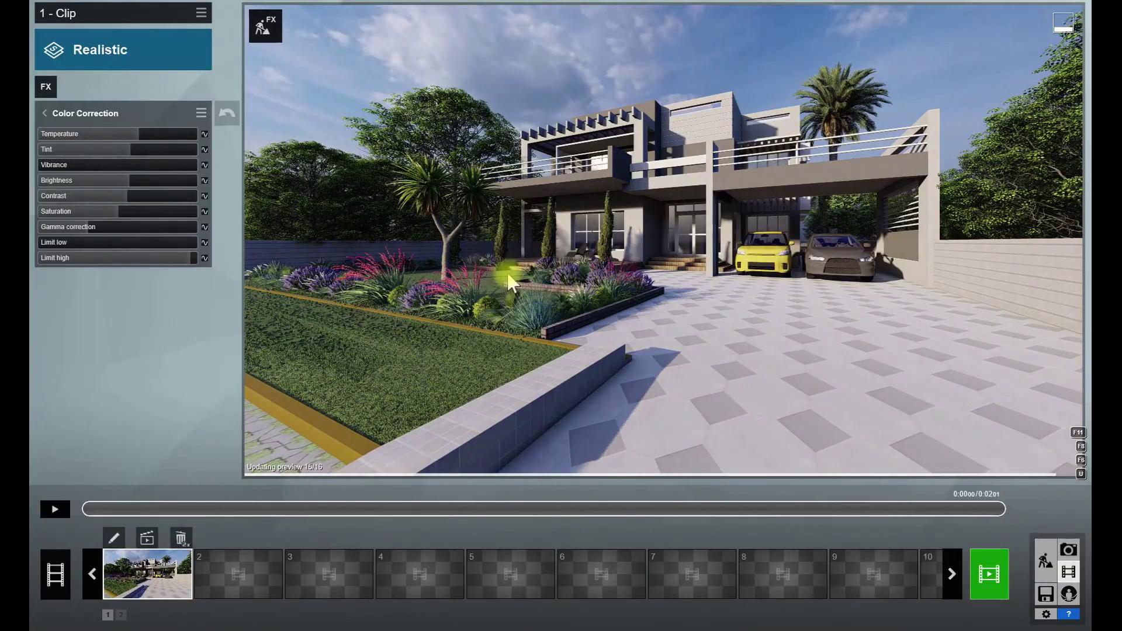
{"action": "left_click_drag", "start_coordinate": [120, 183], "coordinate": [125, 184]}
{"action": "left_click", "coordinate": [519, 318]}
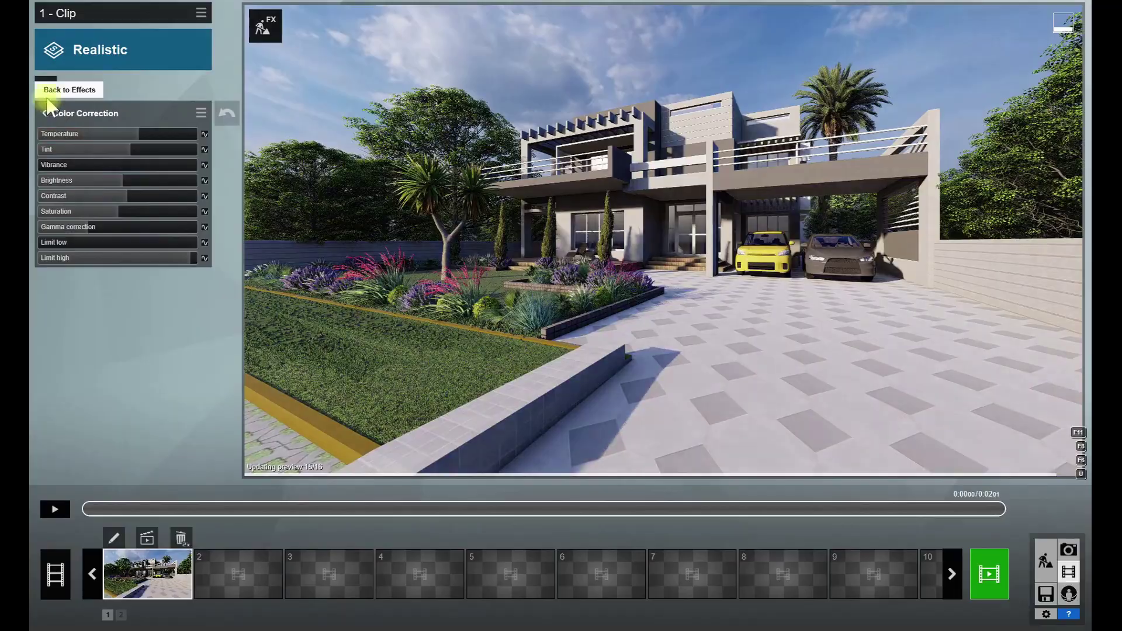
Add an Analog Color Lab effect to the clip, refresh the preview and lower the effect's amount
{"action": "left_click", "coordinate": [46, 113]}
{"action": "left_click", "coordinate": [45, 87]}
{"action": "left_click", "coordinate": [364, 309]}
{"action": "left_click", "coordinate": [362, 333]}
{"action": "left_click", "coordinate": [571, 285]}
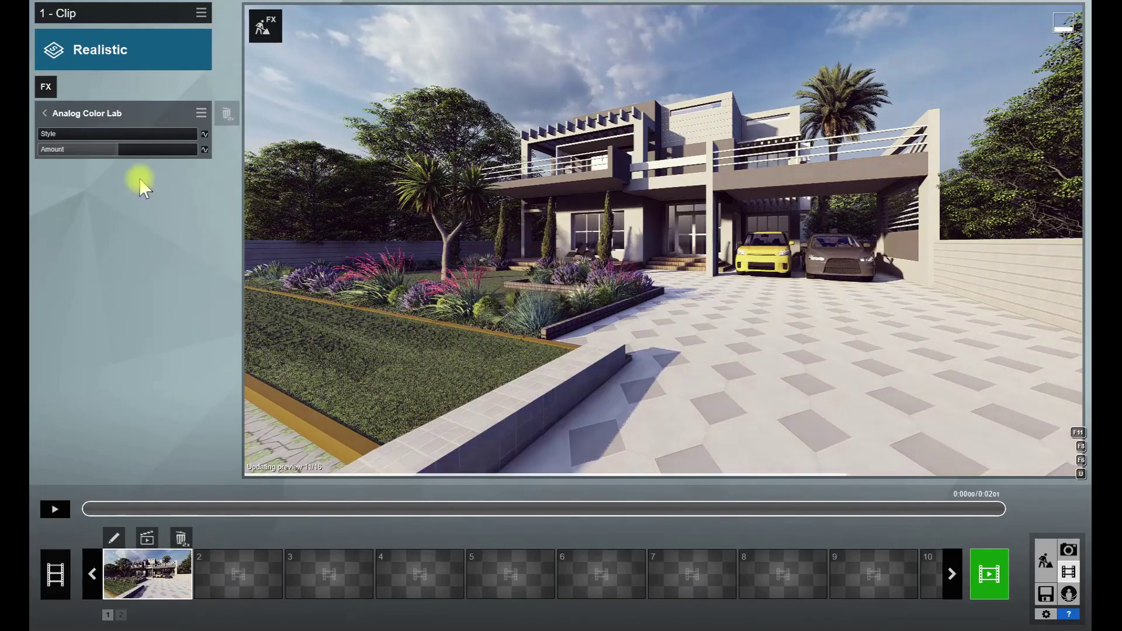
{"action": "left_click", "coordinate": [51, 150]}
{"action": "left_click", "coordinate": [45, 113]}
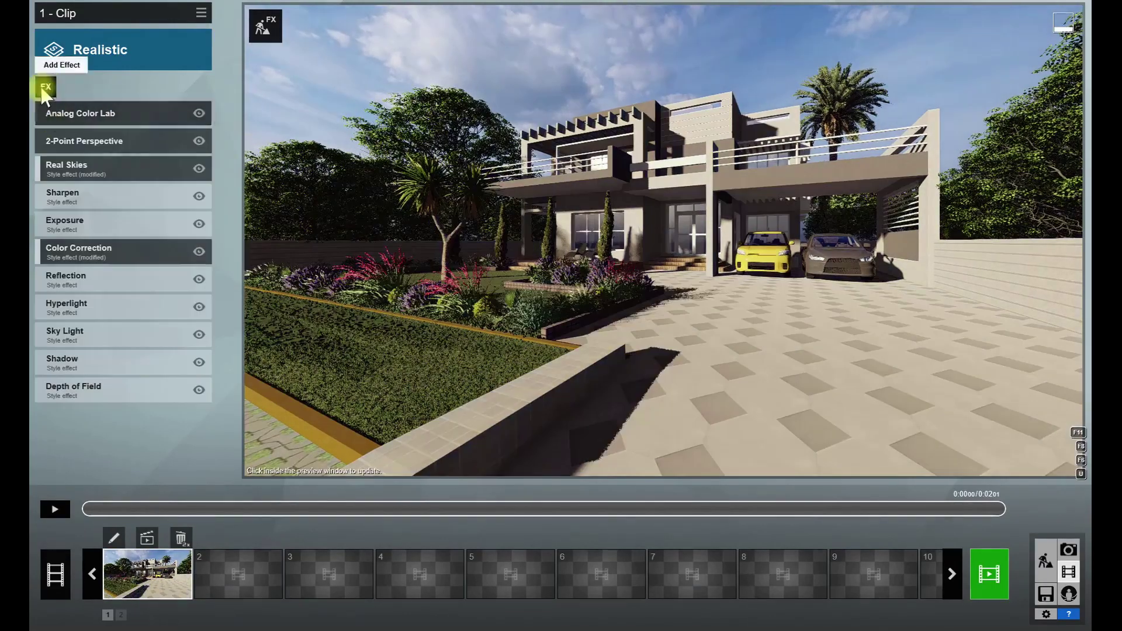
Add a Bloom effect to the clip and reduce its amount to nearly nothing
{"action": "left_click", "coordinate": [45, 86]}
{"action": "left_click", "coordinate": [484, 222]}
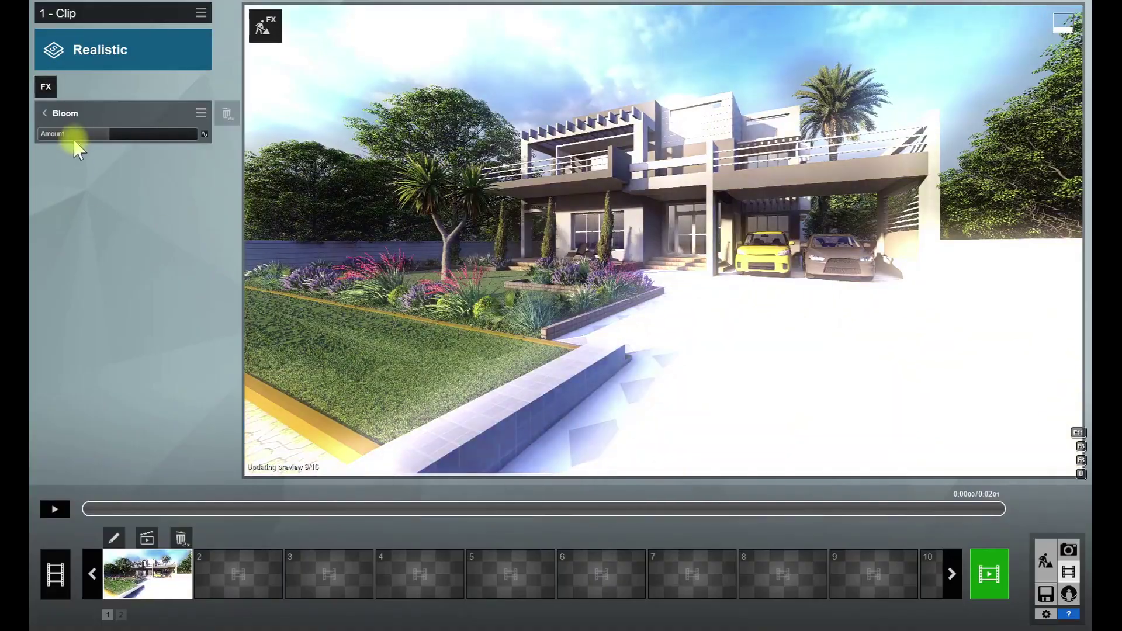
{"action": "left_click", "coordinate": [44, 133]}
{"action": "left_click", "coordinate": [44, 113]}
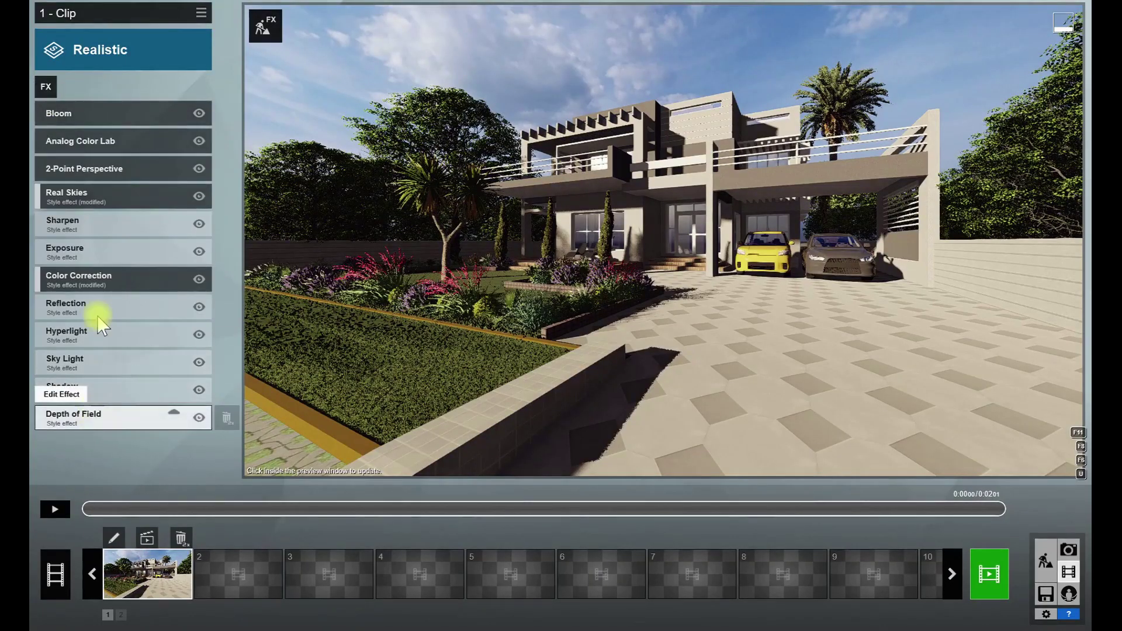
Add a Selective Saturation effect to the clip, adjust its saturation and refresh the preview
{"action": "left_click", "coordinate": [45, 86]}
{"action": "left_click", "coordinate": [615, 272]}
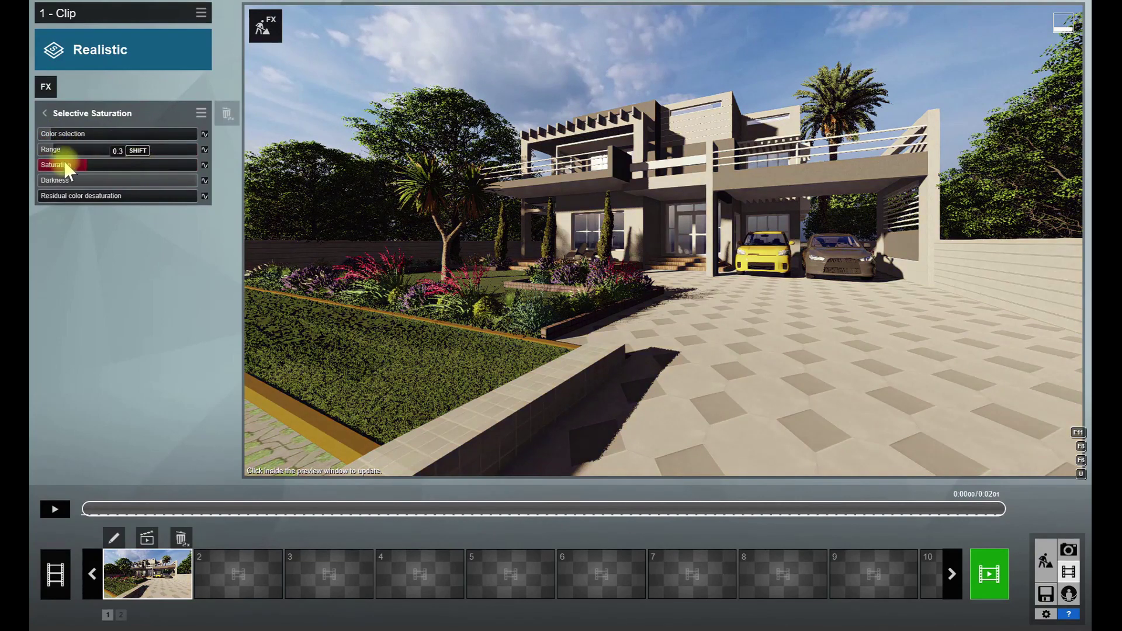
{"action": "left_click", "coordinate": [558, 310]}
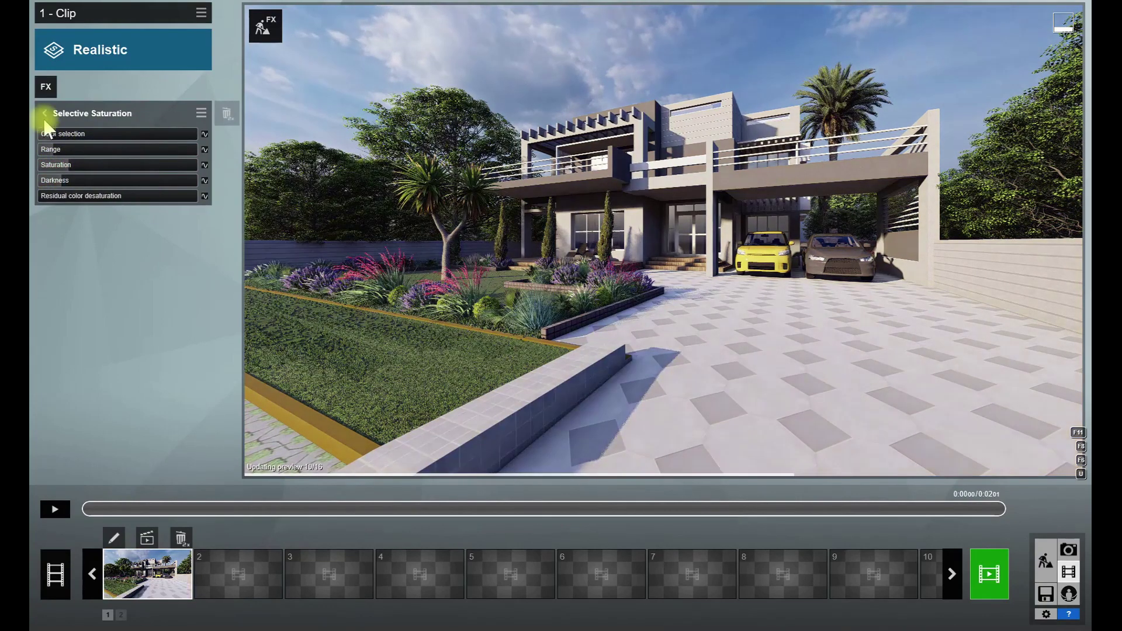
{"action": "left_click", "coordinate": [44, 113]}
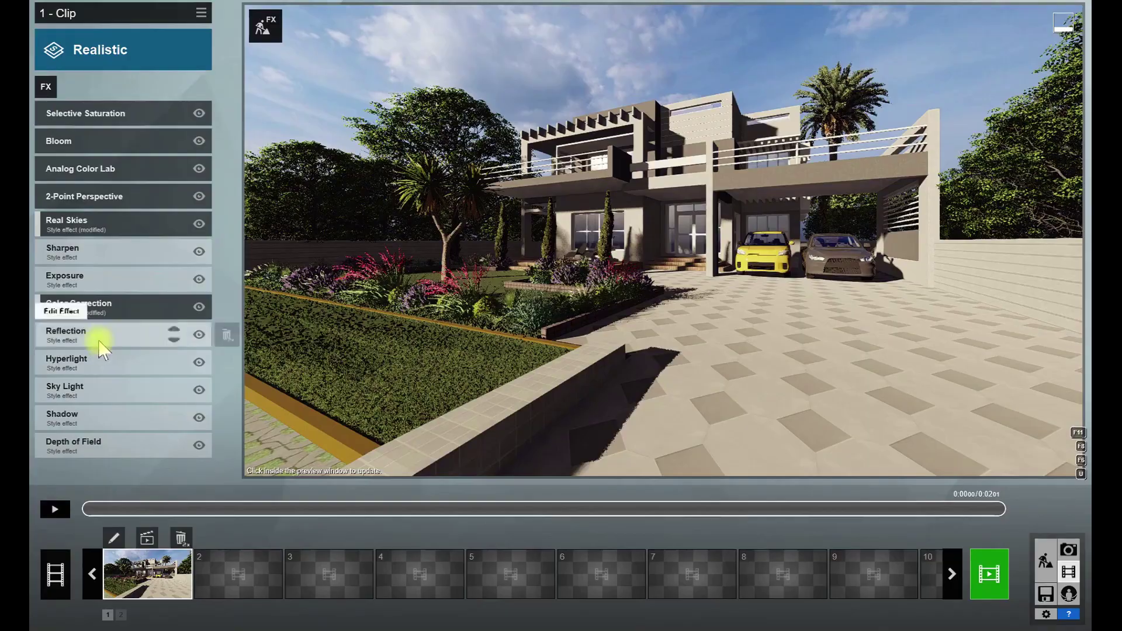
Add reflection planes on the wooden terrace deck and on the glass of the entrance door in the Reflection effect
{"action": "left_click", "coordinate": [100, 332]}
{"action": "left_click", "coordinate": [90, 145]}
{"action": "key", "text": "w"}
{"action": "right_click_drag", "start_coordinate": [561, 176], "coordinate": [528, 237]}
{"action": "left_click", "coordinate": [52, 607]}
{"action": "left_click", "coordinate": [185, 495]}
{"action": "left_click", "coordinate": [80, 607]}
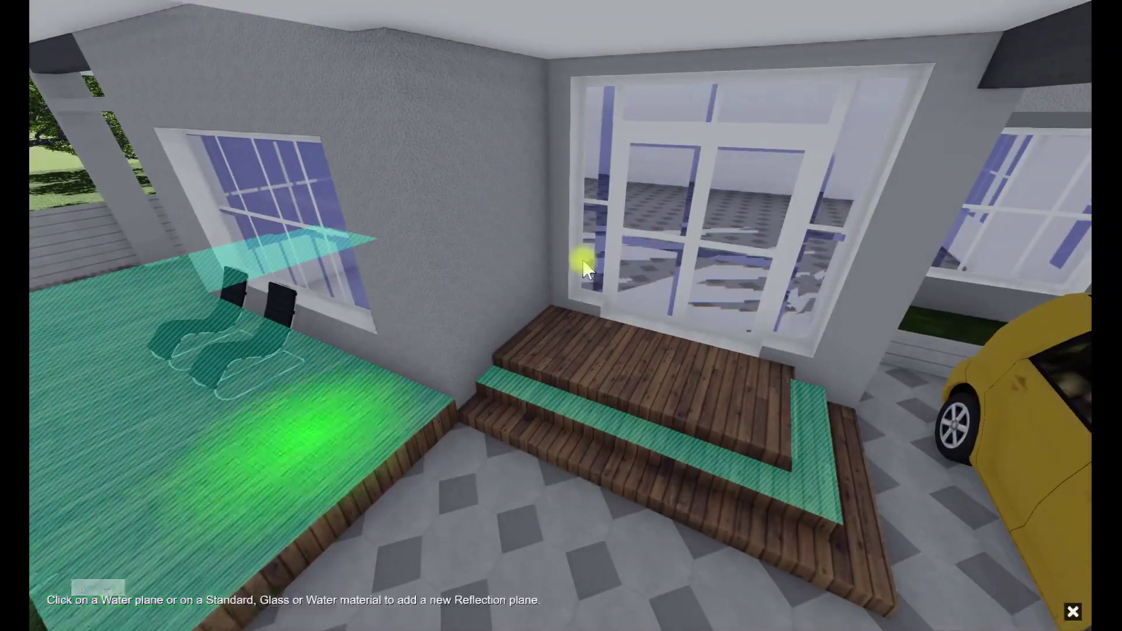
{"action": "left_click", "coordinate": [665, 202]}
{"action": "key", "text": "s"}
{"action": "right_click_drag", "start_coordinate": [664, 202], "coordinate": [477, 344]}
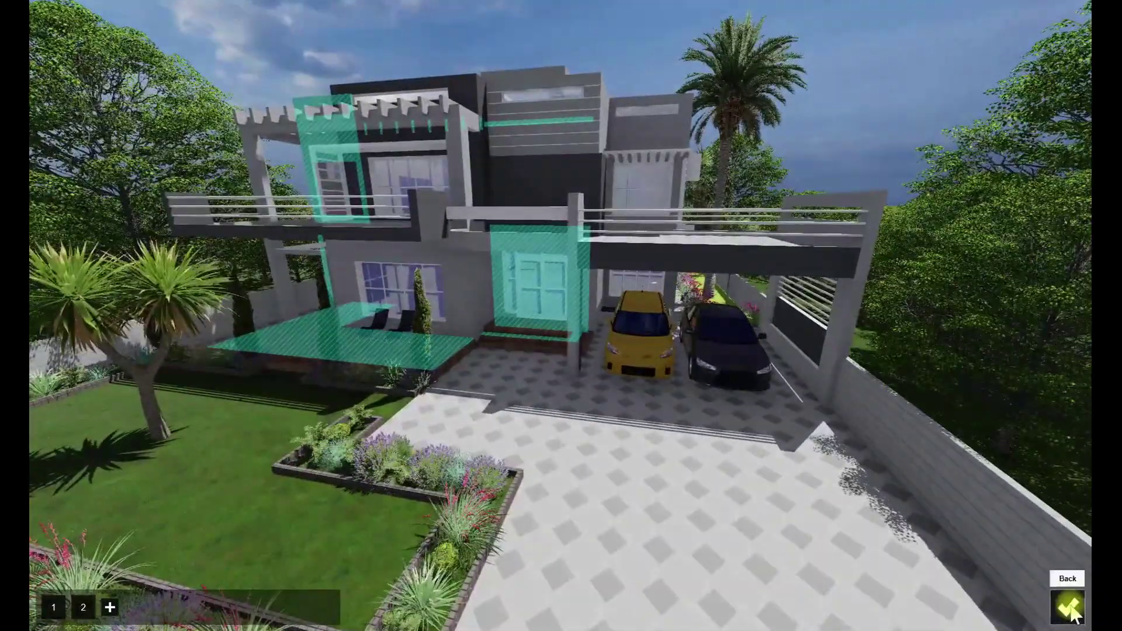
{"action": "left_click", "coordinate": [1067, 606]}
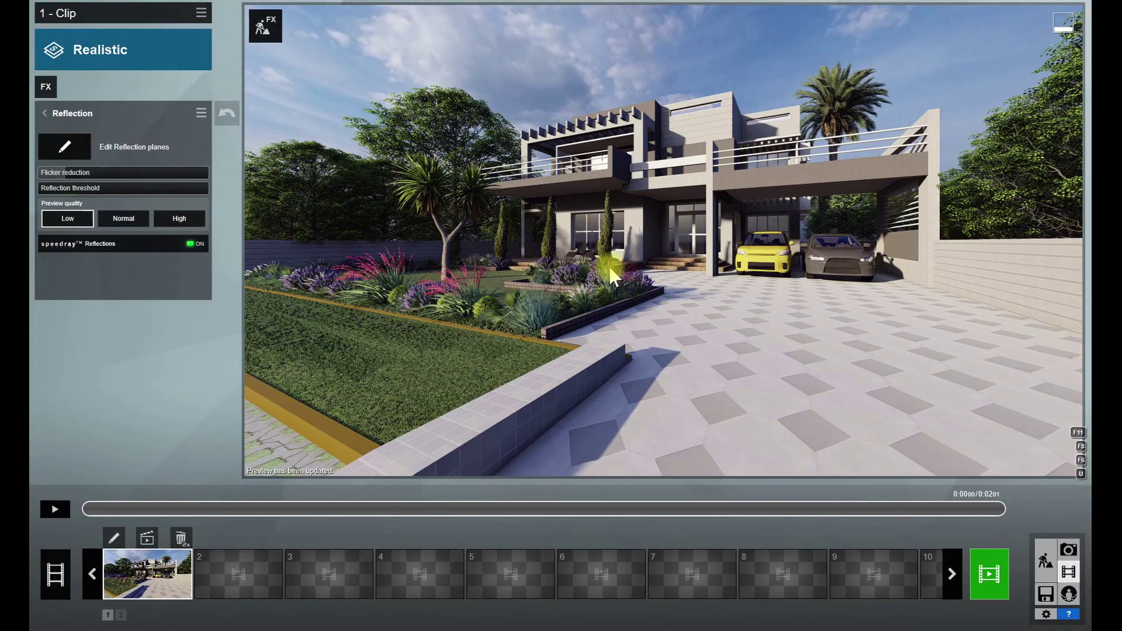
Try to render the clip's current frame as a 3840x2160 Print-size JPG image
{"action": "left_click", "coordinate": [989, 574]}
{"action": "left_click", "coordinate": [408, 134]}
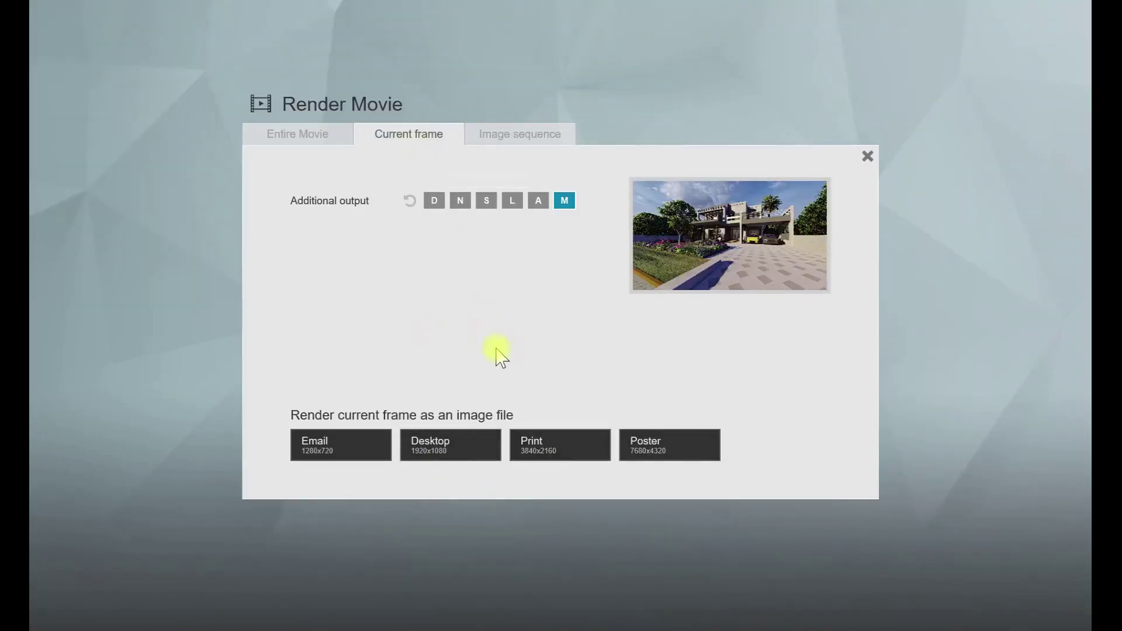
{"action": "left_click", "coordinate": [541, 441]}
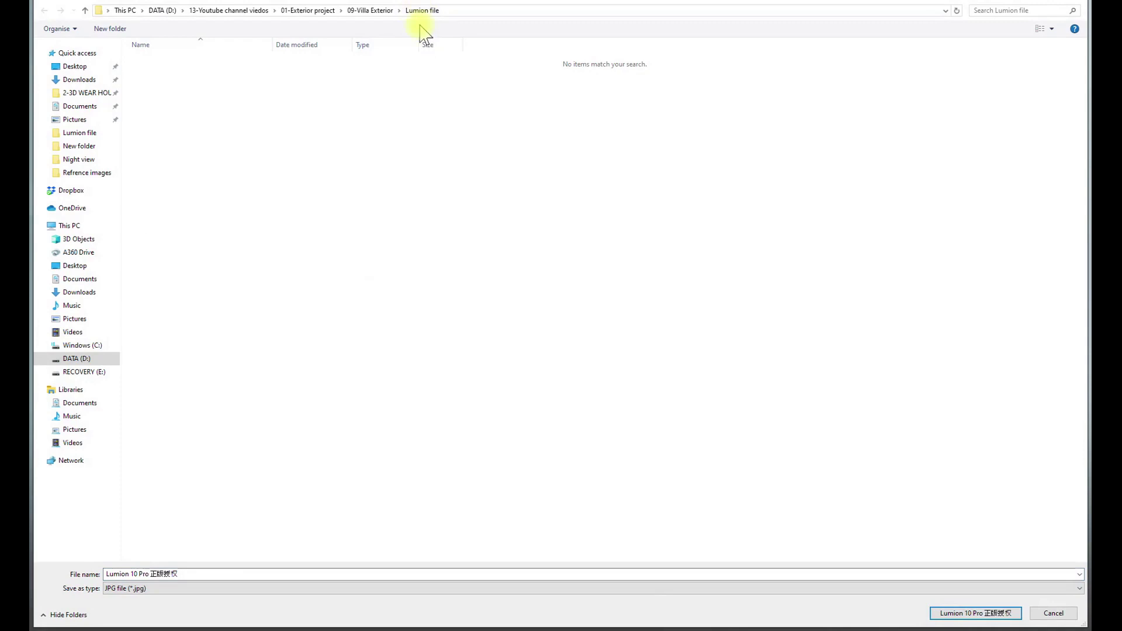
{"action": "key", "text": "Return"}
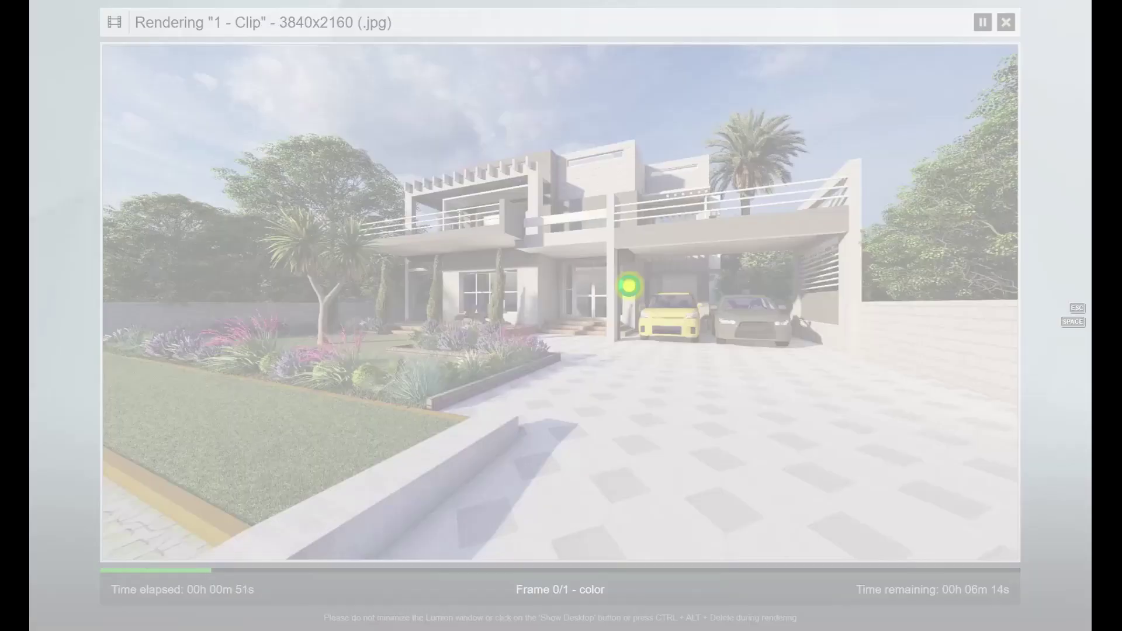
{"action": "key", "text": "Escape"}
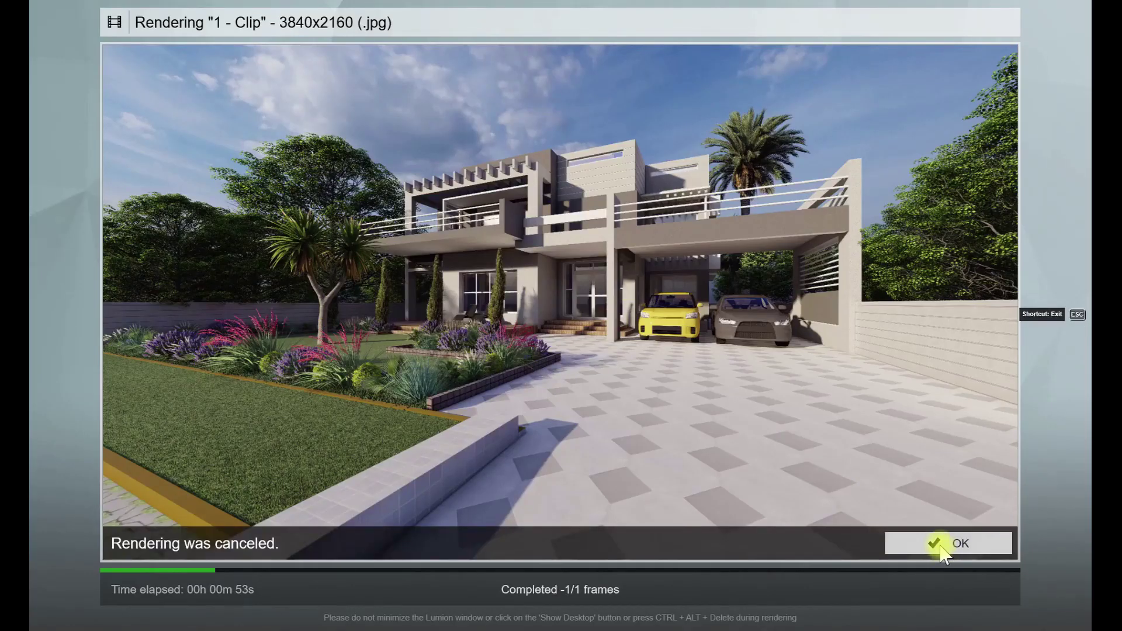
{"action": "left_click", "coordinate": [941, 544]}
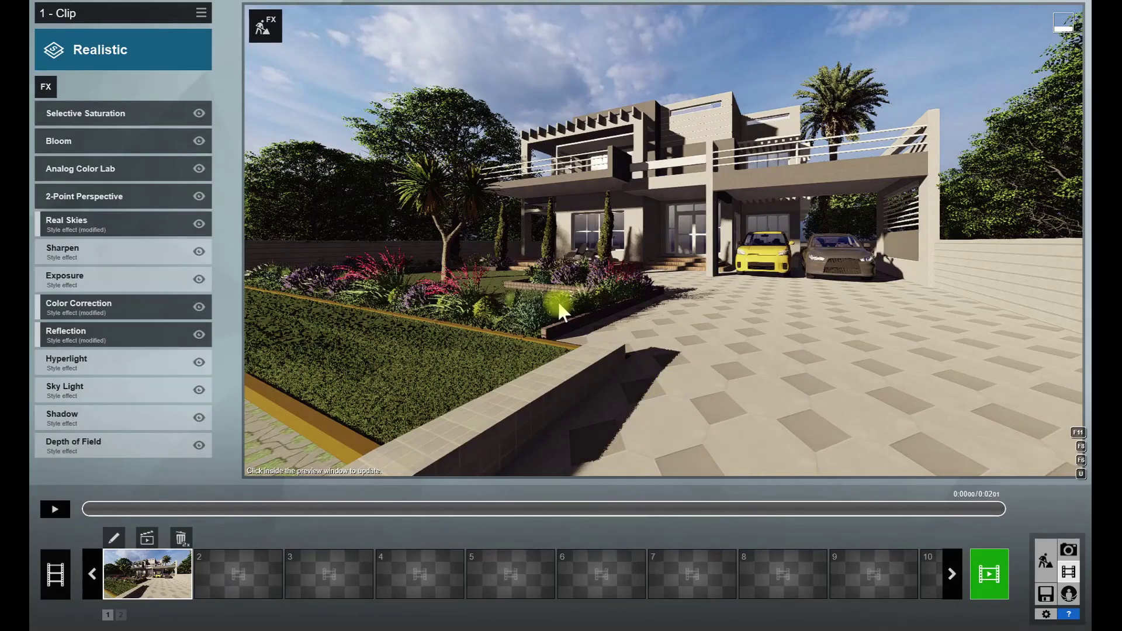
Edit the clip's recording and move its camera to a low, frontal view of the house across the flower beds
{"action": "left_click", "coordinate": [146, 538]}
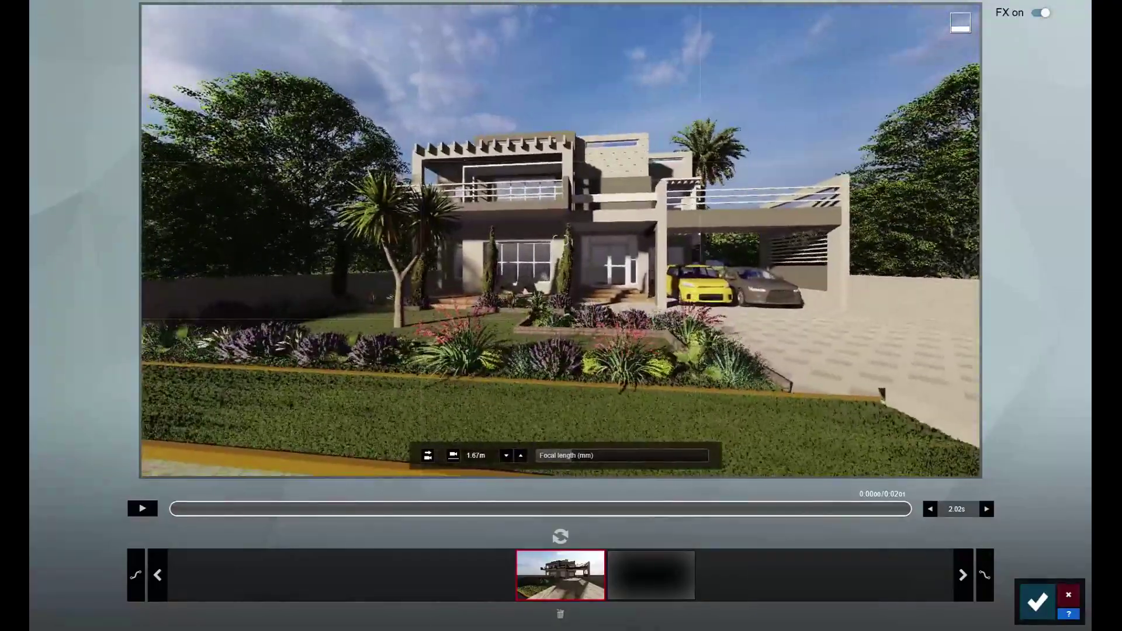
{"action": "key", "text": "w"}
{"action": "right_click_drag", "start_coordinate": [438, 278], "coordinate": [420, 16]}
{"action": "key", "text": "q"}
{"action": "right_click_drag", "start_coordinate": [525, 251], "coordinate": [538, 299]}
{"action": "key", "text": "e"}
{"action": "right_click_drag", "start_coordinate": [576, 381], "coordinate": [581, 355]}
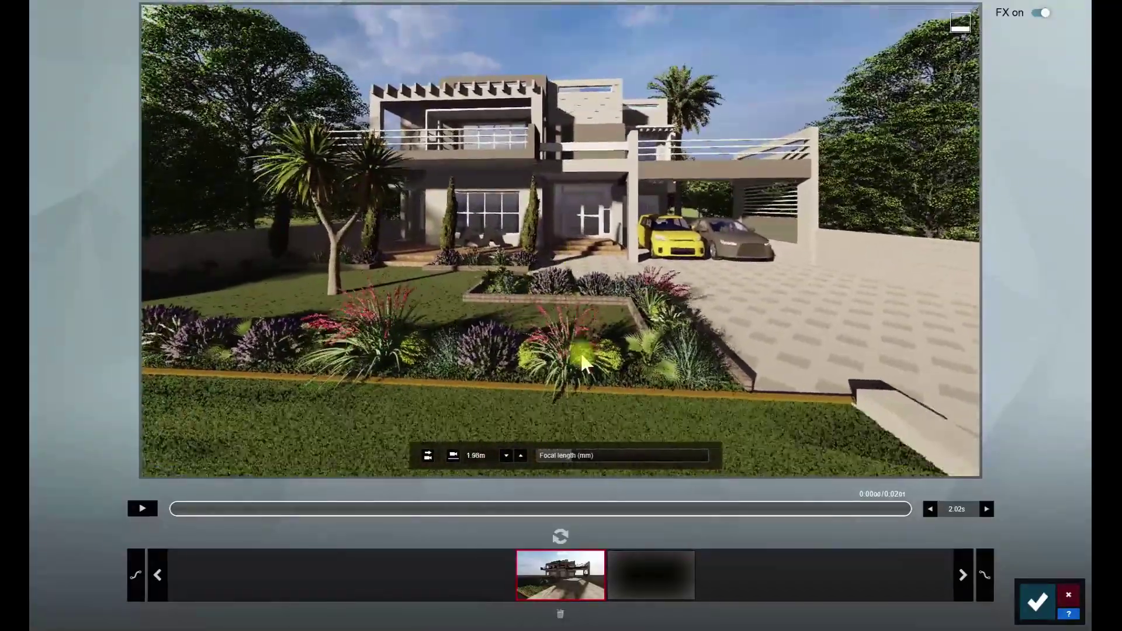
{"action": "key", "text": "e"}
{"action": "right_click_drag", "start_coordinate": [586, 401], "coordinate": [592, 377]}
{"action": "key", "text": "w"}
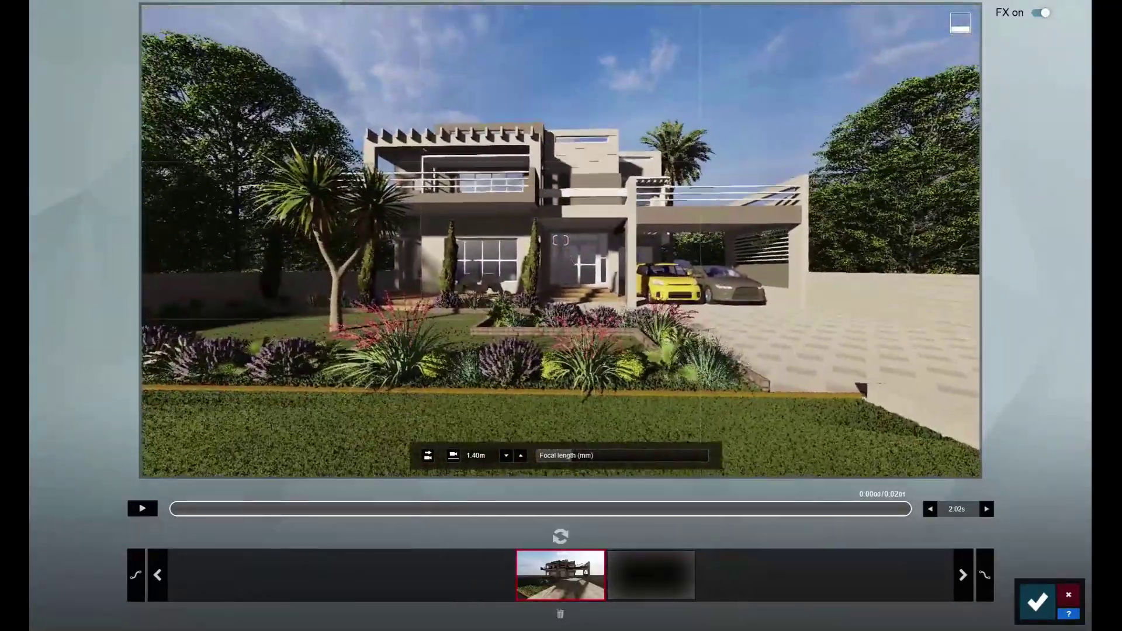
Set the camera's focal length to about 10.7 mm, update the first keyframe with this view and save the clip
{"action": "left_click_drag", "start_coordinate": [580, 458], "coordinate": [560, 462]}
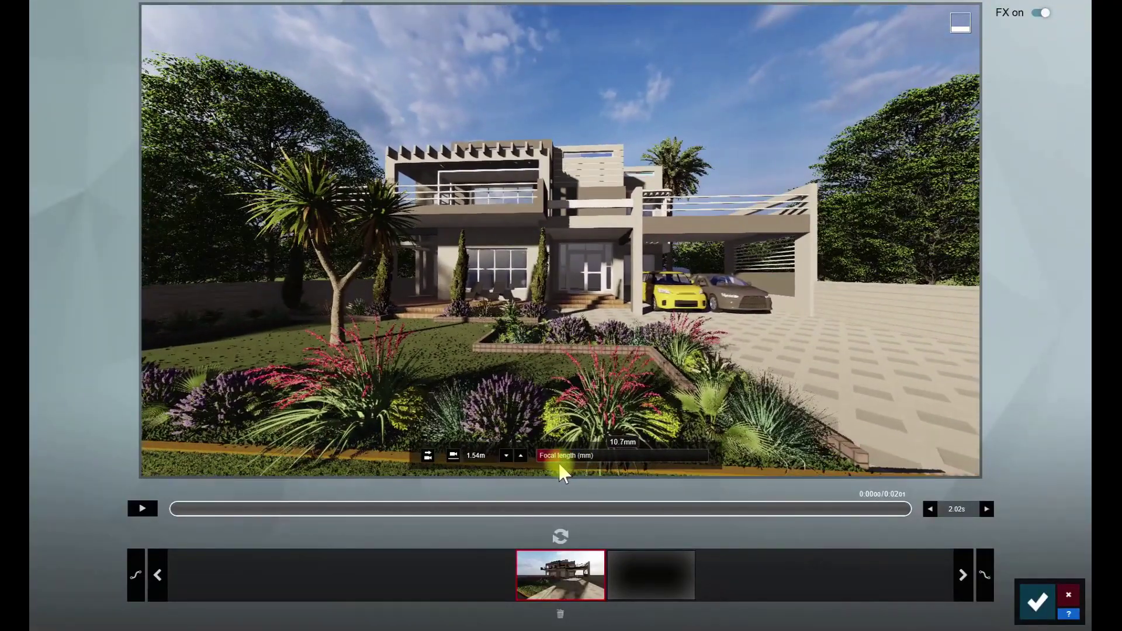
{"action": "left_click", "coordinate": [560, 534]}
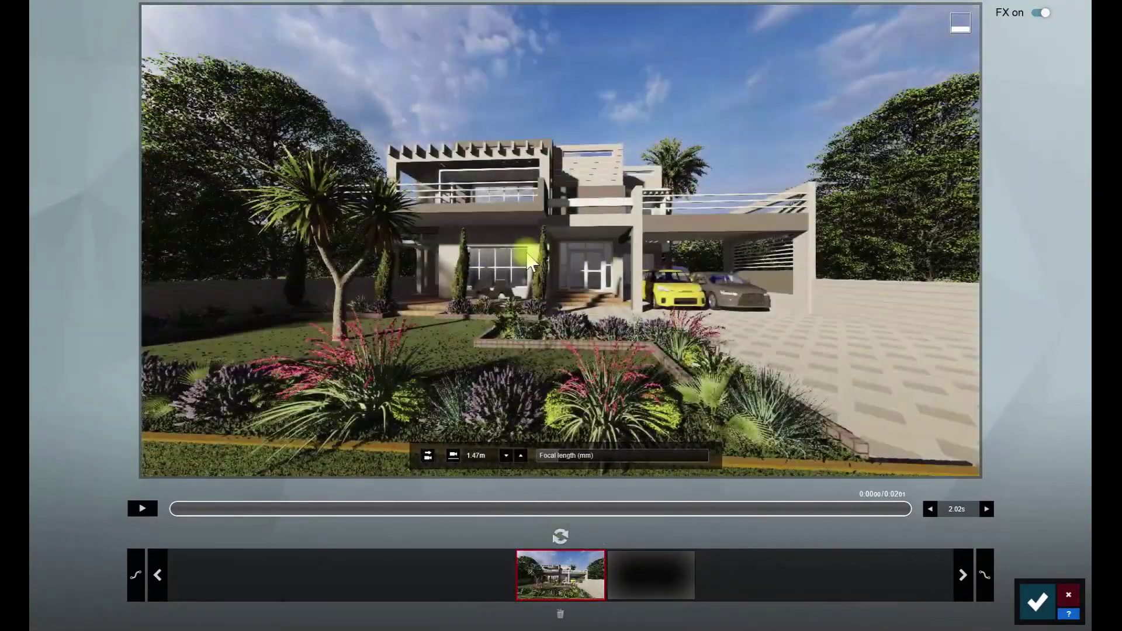
{"action": "left_click", "coordinate": [1024, 596]}
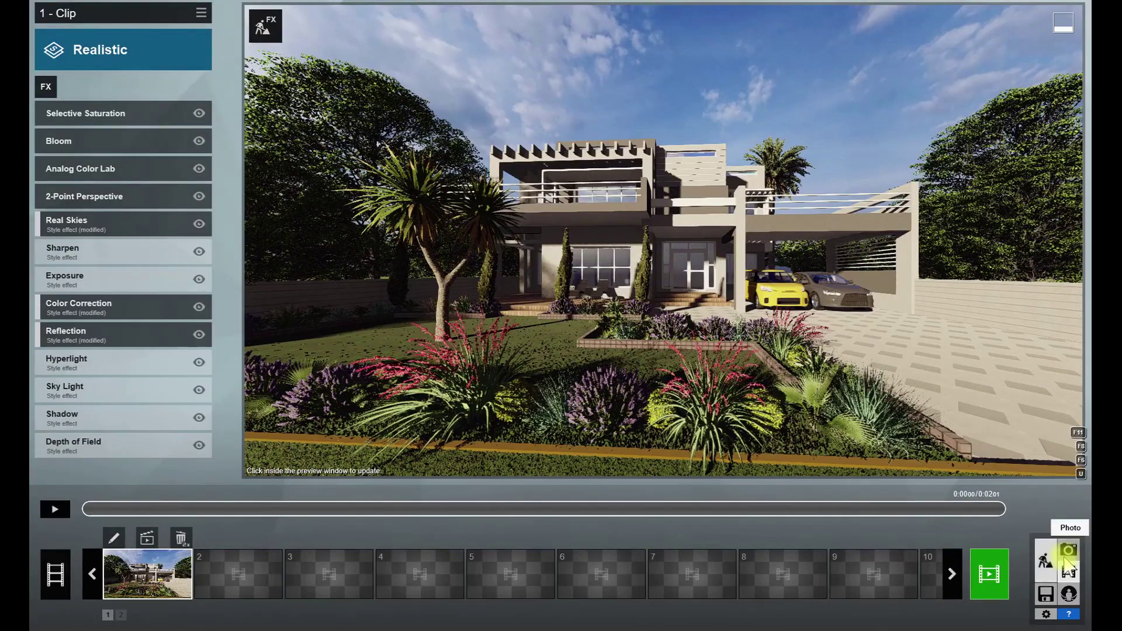
Return to Build mode, select all the plants and trees in the front garden and scale them down slightly
{"action": "left_click", "coordinate": [1046, 561]}
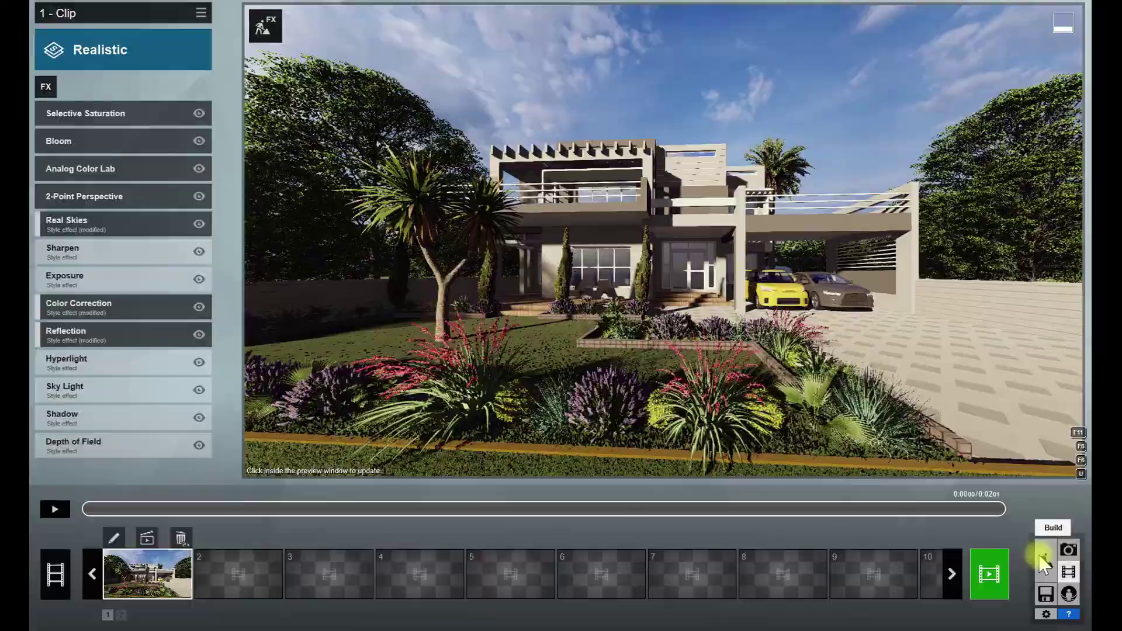
{"action": "left_click", "coordinate": [1044, 563]}
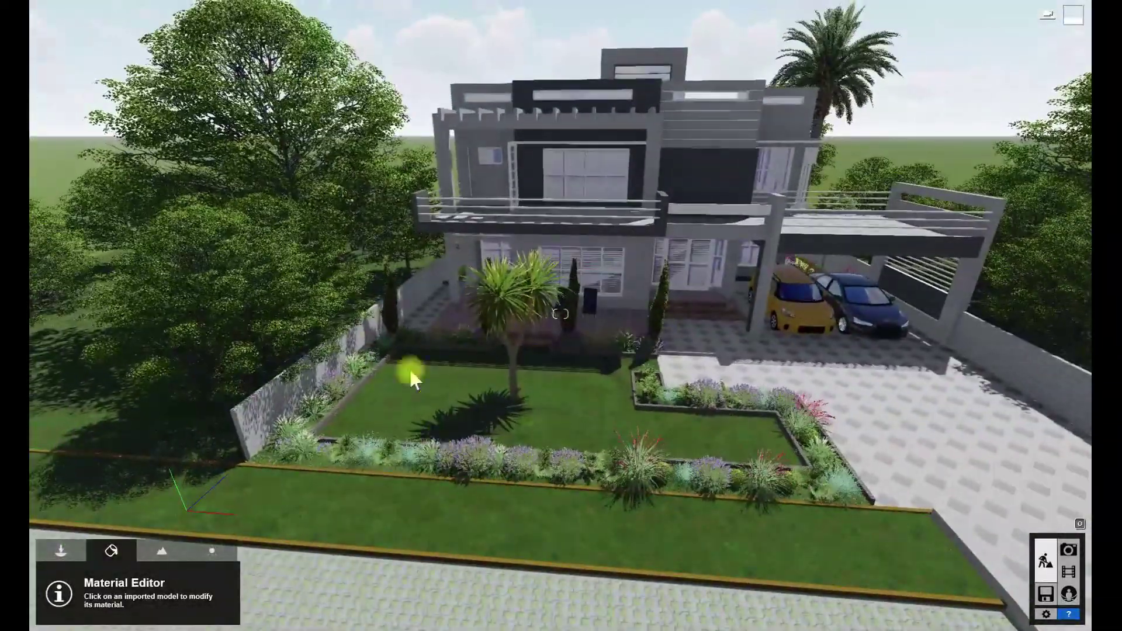
{"action": "left_click", "coordinate": [61, 550]}
{"action": "left_click_drag", "start_coordinate": [280, 325], "coordinate": [867, 564], "text": "ctrl"}
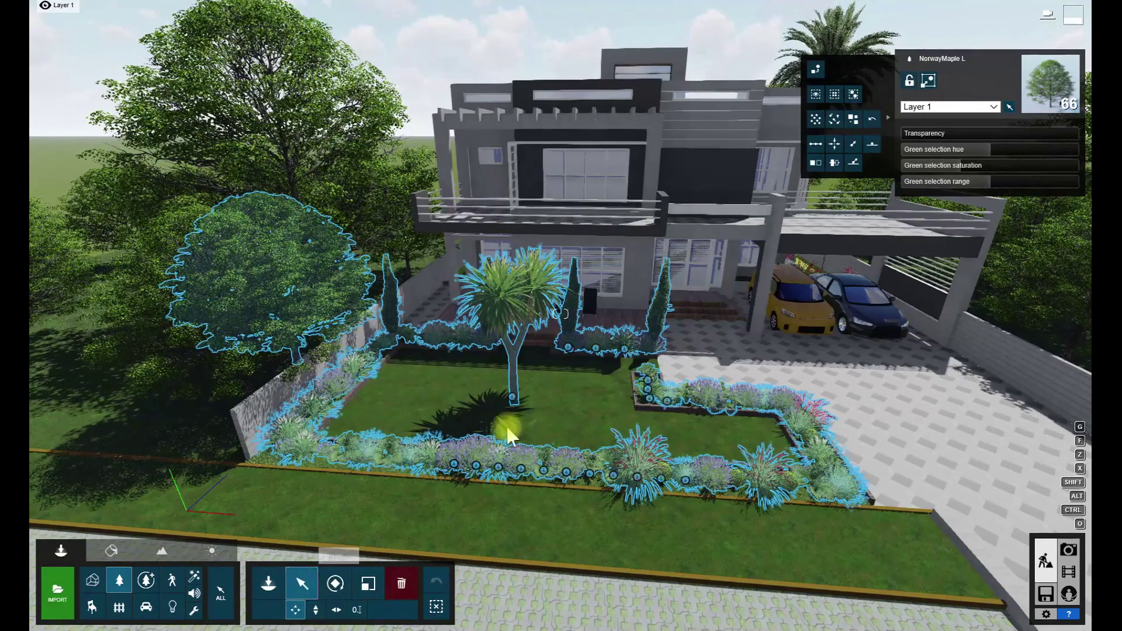
{"action": "left_click", "coordinate": [368, 583]}
{"action": "left_click_drag", "start_coordinate": [454, 463], "coordinate": [454, 465]}
{"action": "left_click", "coordinate": [302, 583]}
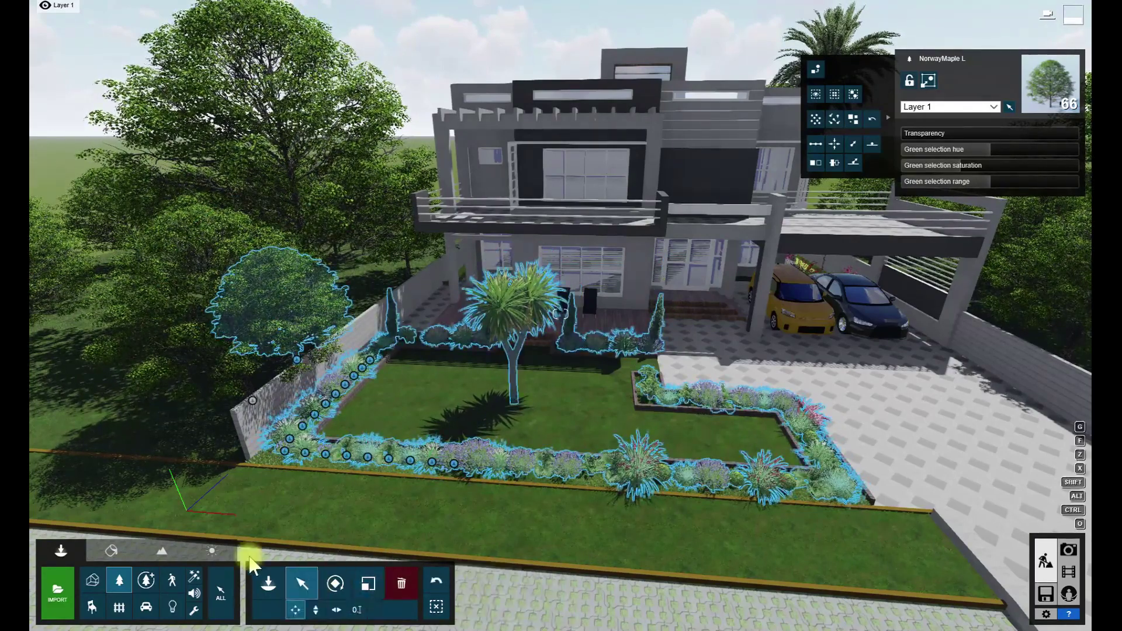
Delete the spiky-leaved tree in the middle of the lawn and the cypress nearest the entrance
{"action": "key", "text": "w"}
{"action": "right_click_drag", "start_coordinate": [462, 403], "coordinate": [468, 422]}
{"action": "left_click", "coordinate": [402, 583]}
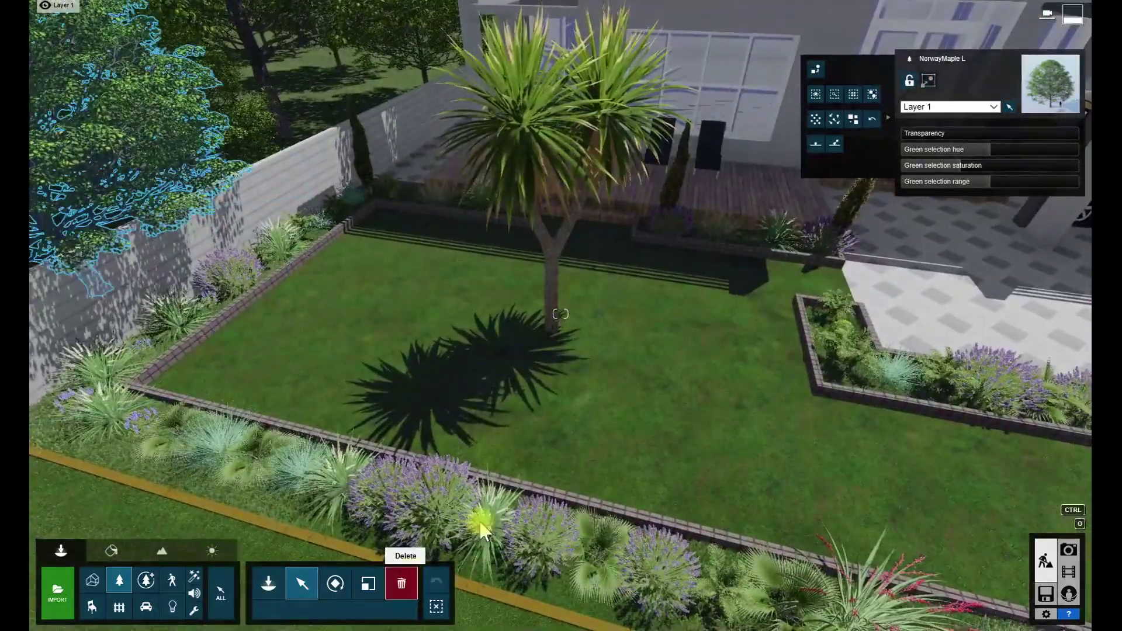
{"action": "left_click", "coordinate": [551, 291]}
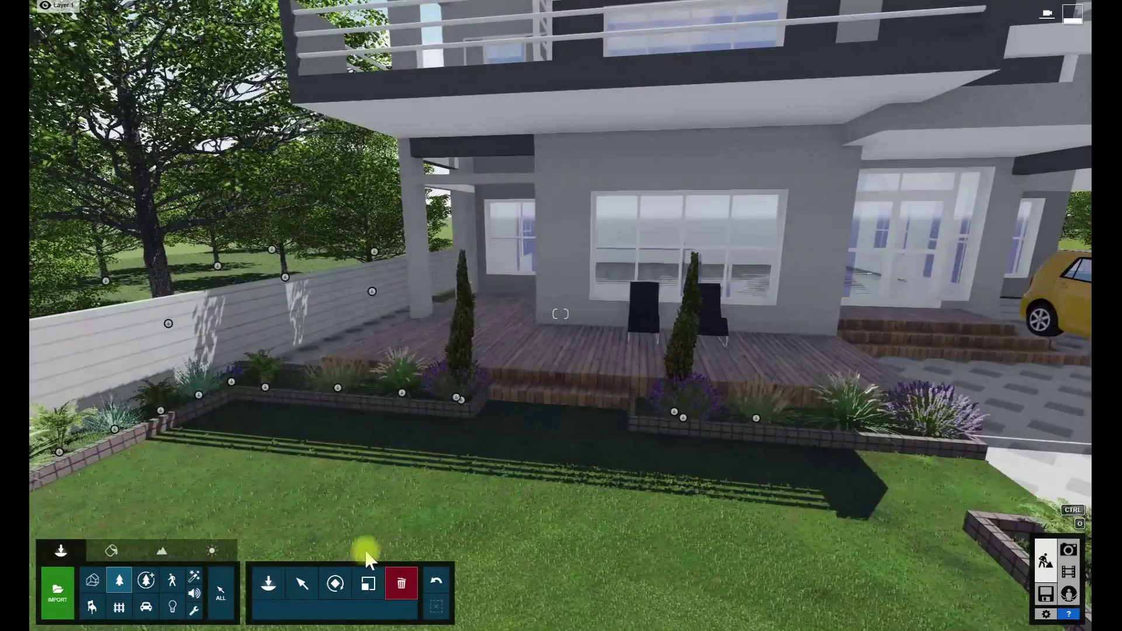
Enlarge the two Italian cypresses flanking the terrace steps to make them clearly taller
{"action": "left_click", "coordinate": [368, 583]}
{"action": "left_click", "coordinate": [466, 397]}
{"action": "left_click_drag", "start_coordinate": [464, 386], "coordinate": [464, 386]}
{"action": "left_click", "coordinate": [681, 413]}
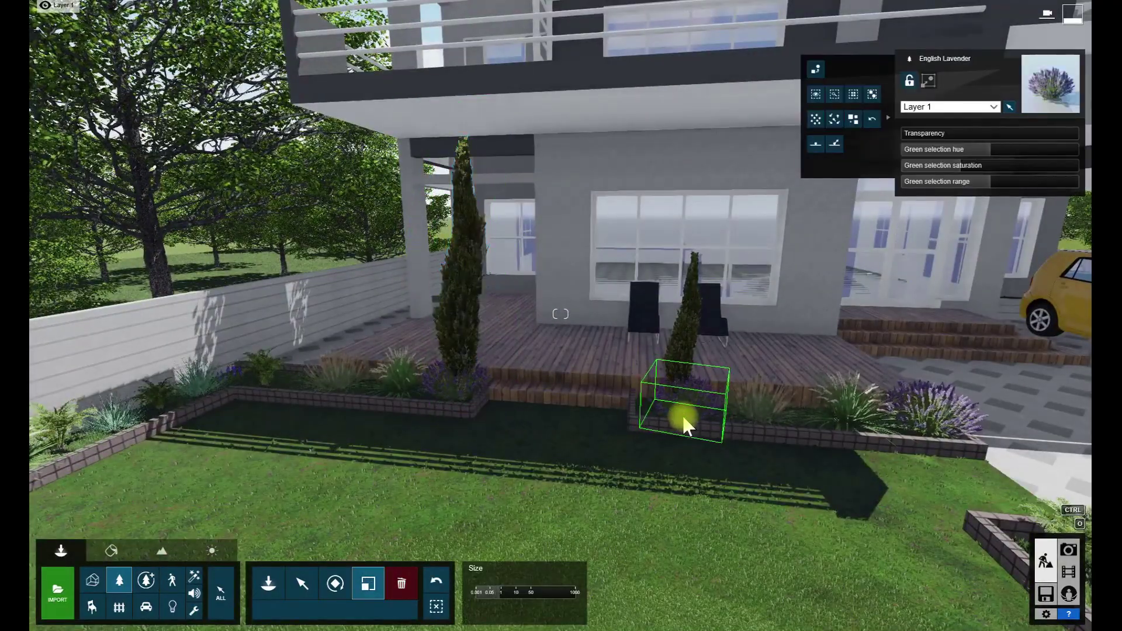
{"action": "left_click_drag", "start_coordinate": [673, 402], "coordinate": [674, 402]}
{"action": "right_click_drag", "start_coordinate": [674, 402], "coordinate": [673, 438]}
{"action": "key", "text": "ctrl+0"}
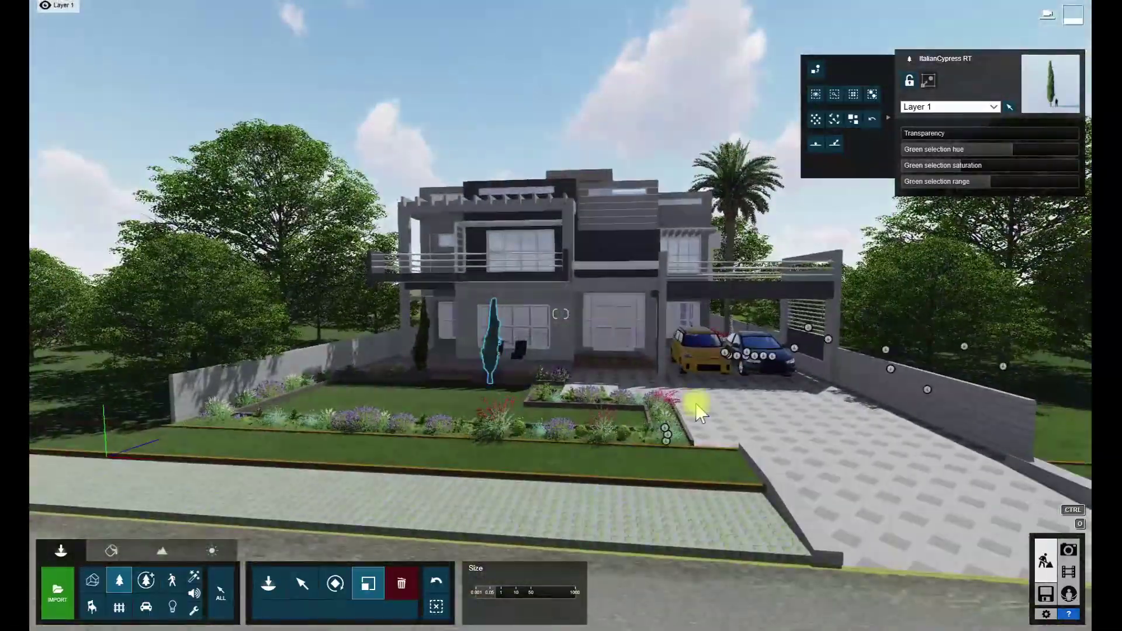
Return to the movie clip, change the Real Skies heading slightly and refresh the preview
{"action": "key", "text": "w"}
{"action": "right_click_drag", "start_coordinate": [695, 403], "coordinate": [714, 374]}
{"action": "key", "text": "s"}
{"action": "key", "text": "w"}
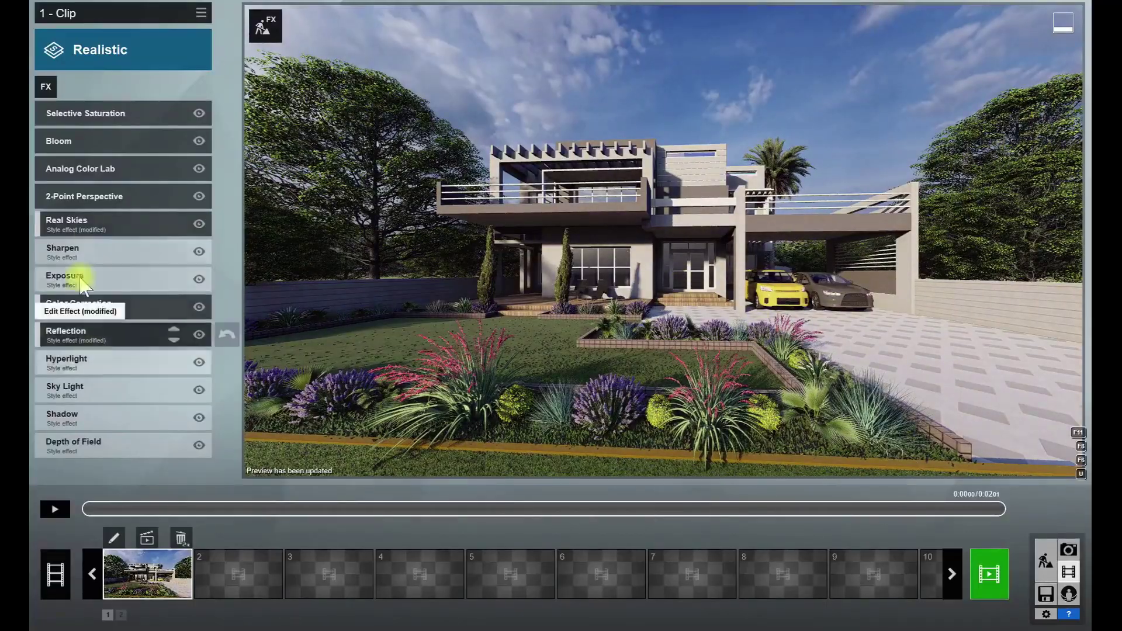
{"action": "left_click", "coordinate": [93, 223]}
{"action": "left_click_drag", "start_coordinate": [66, 180], "coordinate": [56, 181]}
{"action": "left_click", "coordinate": [560, 279]}
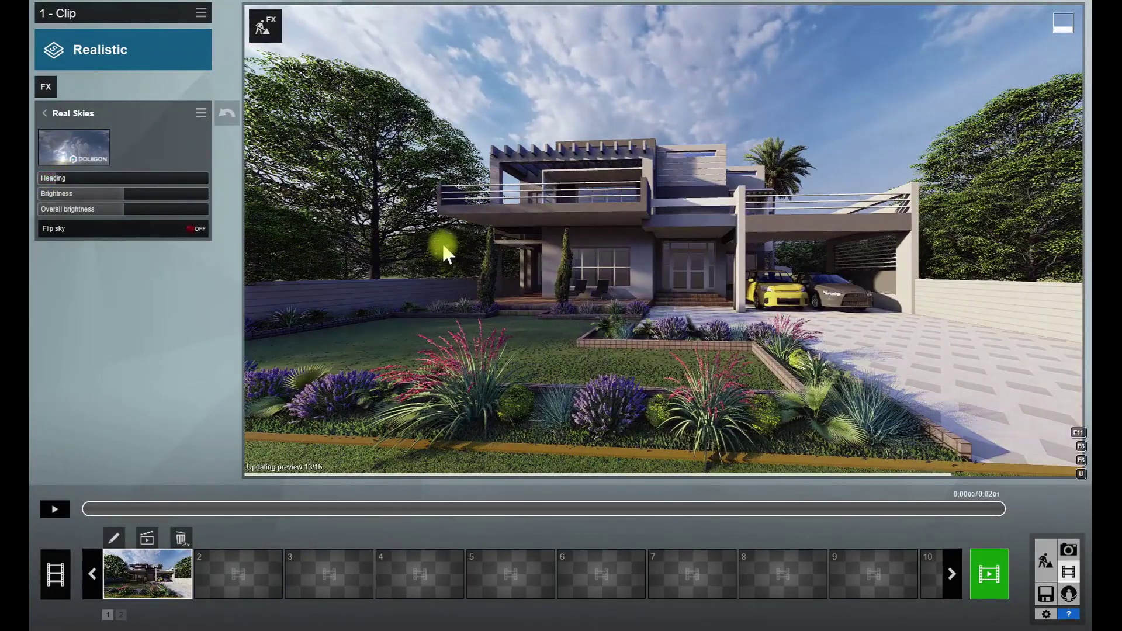
Return to Build mode and duplicate a tree outside the boundary wall beside the house
{"action": "left_click", "coordinate": [1045, 562]}
{"action": "right_click_drag", "start_coordinate": [424, 354], "coordinate": [388, 412]}
{"action": "key", "text": "w"}
{"action": "left_click", "coordinate": [301, 583]}
{"action": "left_click_drag", "start_coordinate": [418, 480], "coordinate": [642, 341], "text": "alt"}
{"action": "key", "text": "s"}
{"action": "right_click_drag", "start_coordinate": [641, 341], "coordinate": [513, 359]}
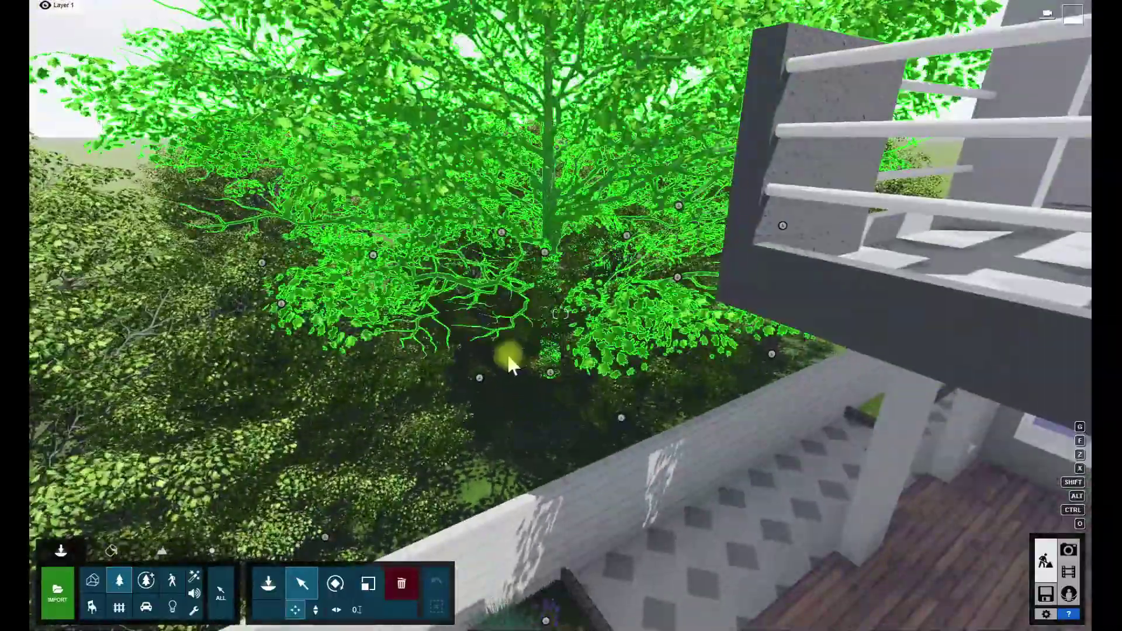
Place a tall layered tree from the Nature library favourites among the maples beside the house
{"action": "key", "text": "w"}
{"action": "right_click_drag", "start_coordinate": [608, 344], "coordinate": [645, 382]}
{"action": "key", "text": "s"}
{"action": "key", "text": "w"}
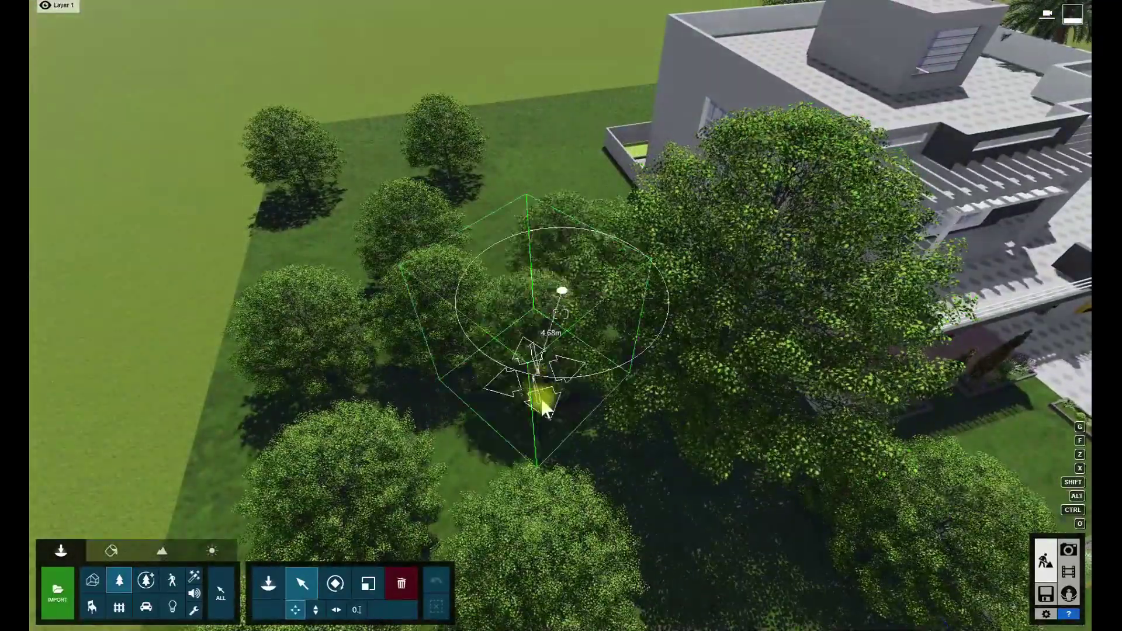
{"action": "left_click", "coordinate": [124, 576]}
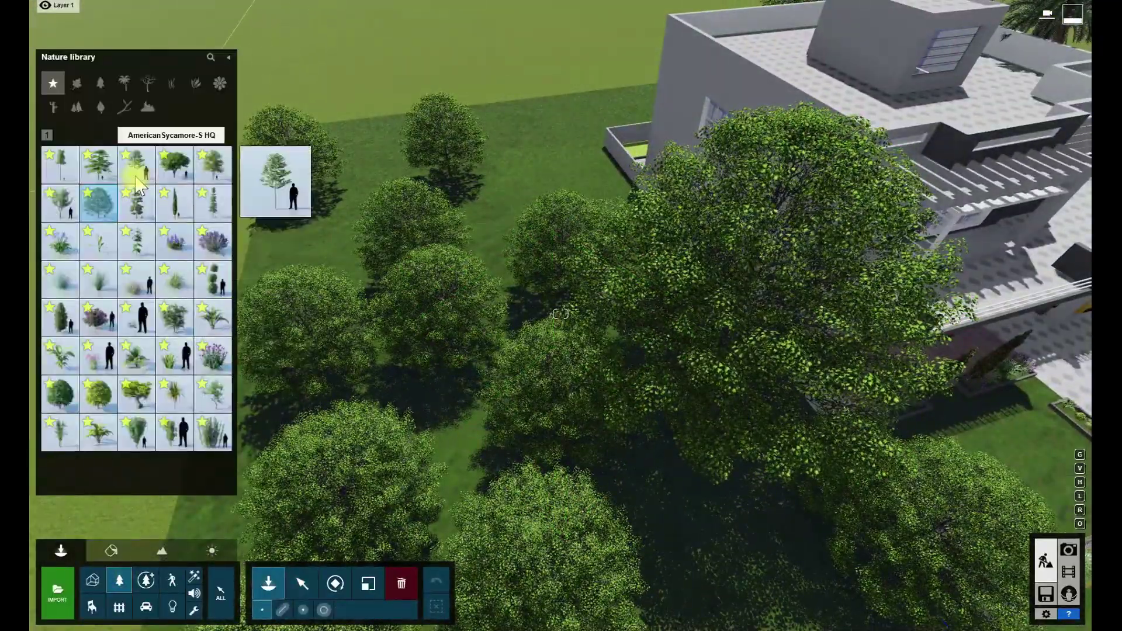
{"action": "left_click", "coordinate": [98, 165]}
{"action": "left_click", "coordinate": [458, 257]}
{"action": "right_click_drag", "start_coordinate": [458, 257], "coordinate": [549, 398]}
{"action": "key", "text": "s"}
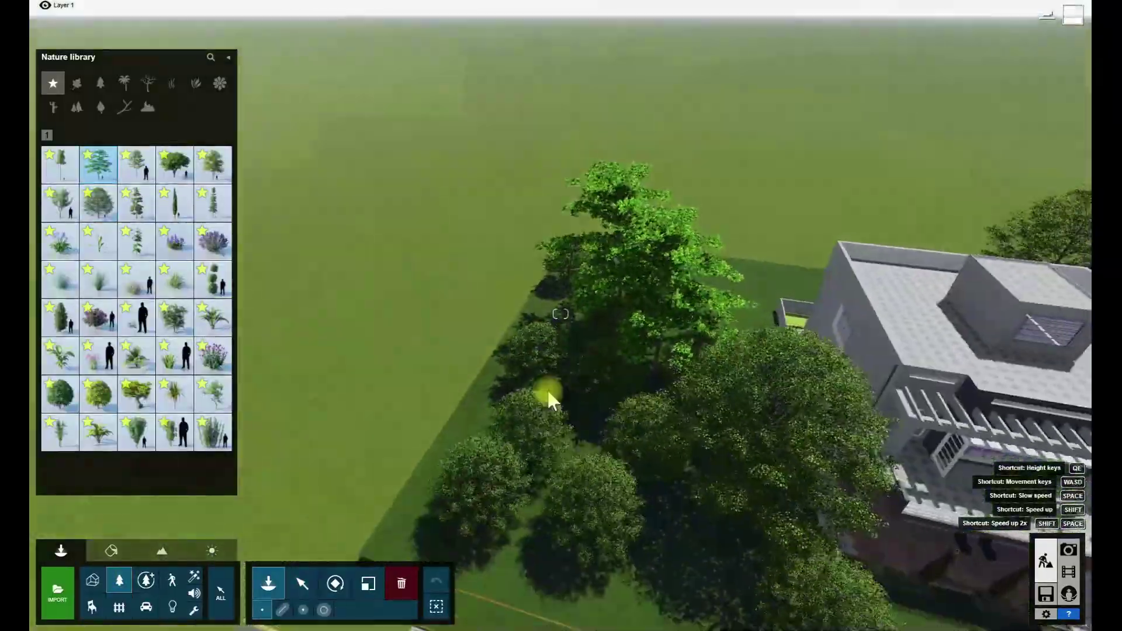
Place more of the tall layered trees among the maples beside and behind the house, outside the boundary wall
{"action": "left_click", "coordinate": [593, 476]}
{"action": "key", "text": "s"}
{"action": "right_click_drag", "start_coordinate": [469, 360], "coordinate": [472, 329]}
{"action": "key", "text": "w"}
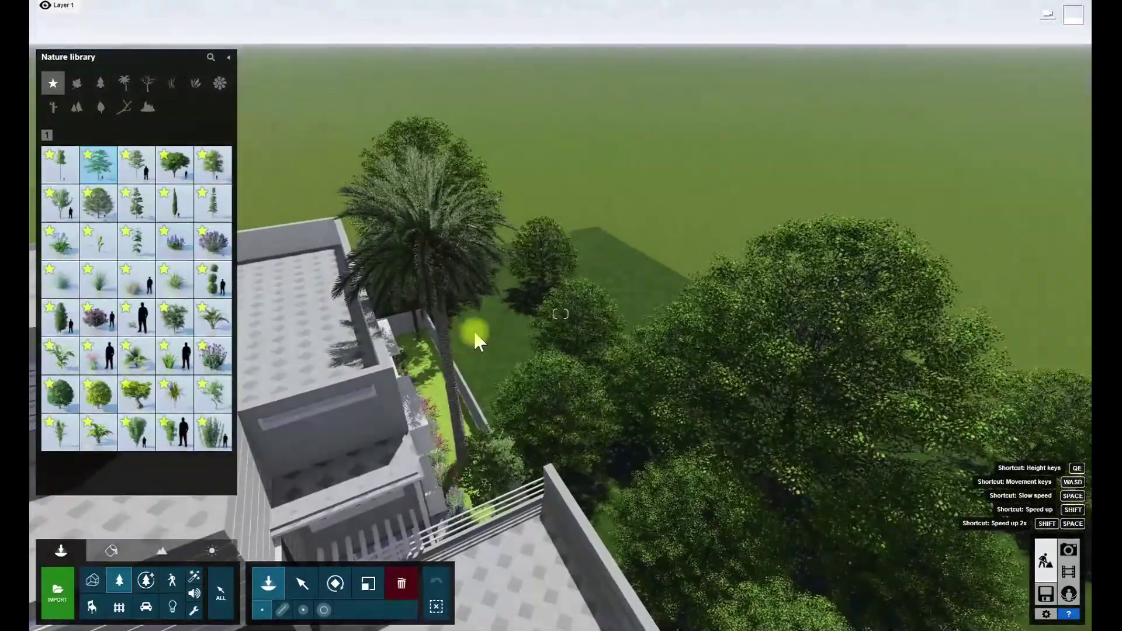
{"action": "left_click", "coordinate": [587, 319]}
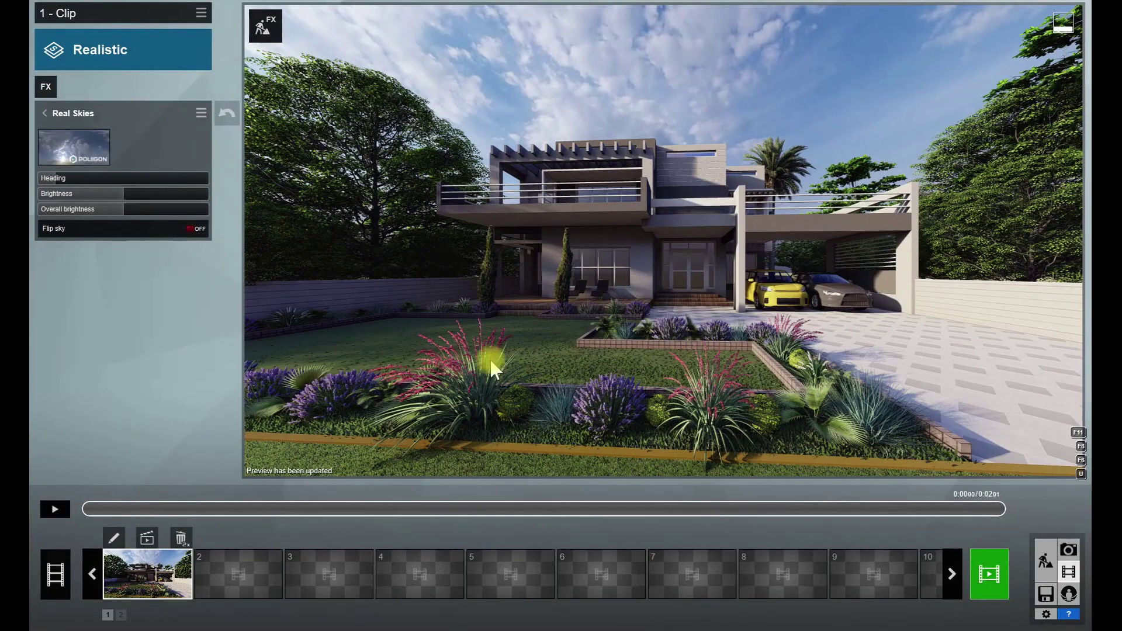
Return to Build mode and delete the red-flowering grass plants from the front and driveway-side flower beds
{"action": "left_click", "coordinate": [1046, 566]}
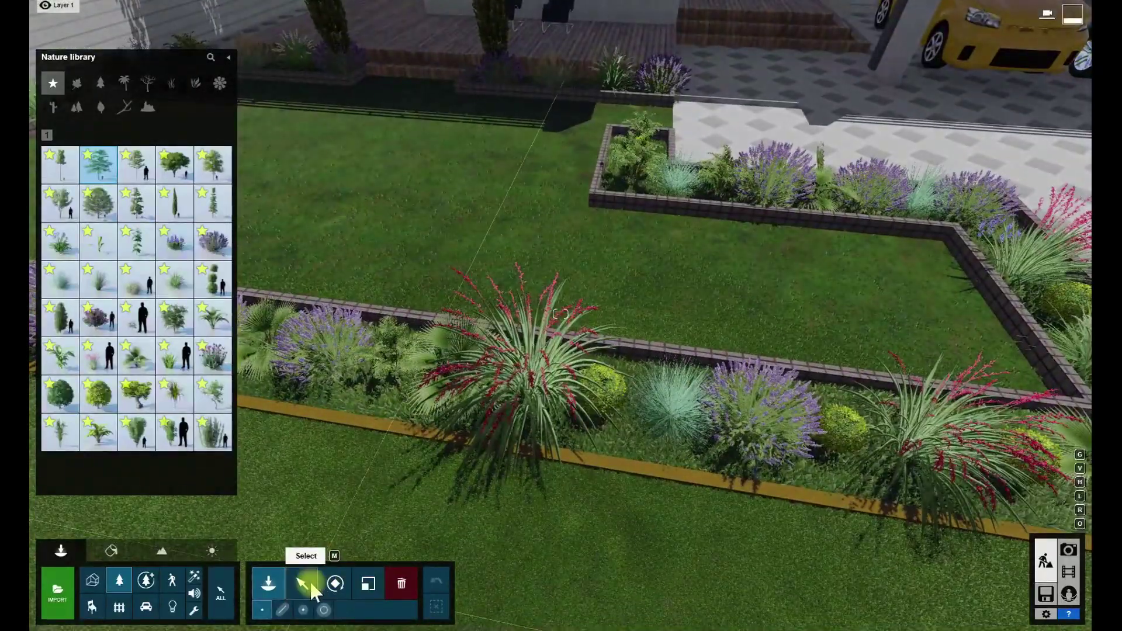
{"action": "left_click", "coordinate": [309, 583]}
{"action": "left_click", "coordinate": [525, 388]}
{"action": "left_click", "coordinate": [401, 584]}
{"action": "key", "text": "s"}
{"action": "left_click", "coordinate": [617, 380]}
{"action": "right_click_drag", "start_coordinate": [616, 380], "coordinate": [534, 386]}
{"action": "key", "text": "w"}
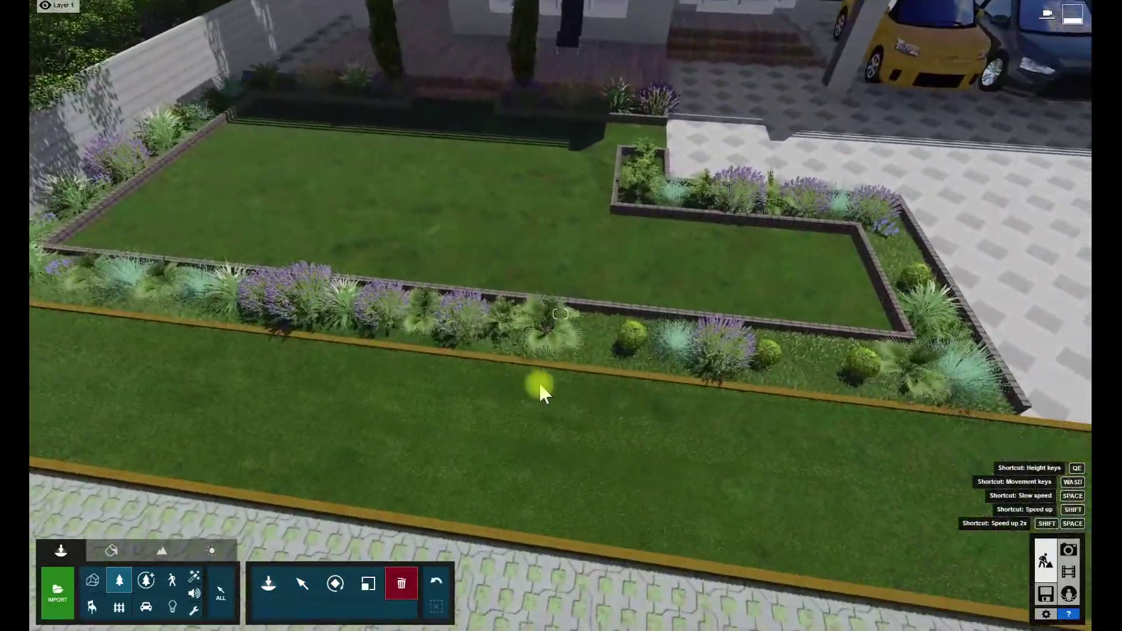
Fill the gaps in the front and driveway-side beds with English Lavender plants, and return to the movie clip
{"action": "left_click", "coordinate": [268, 583]}
{"action": "left_click_drag", "start_coordinate": [308, 313], "coordinate": [808, 363]}
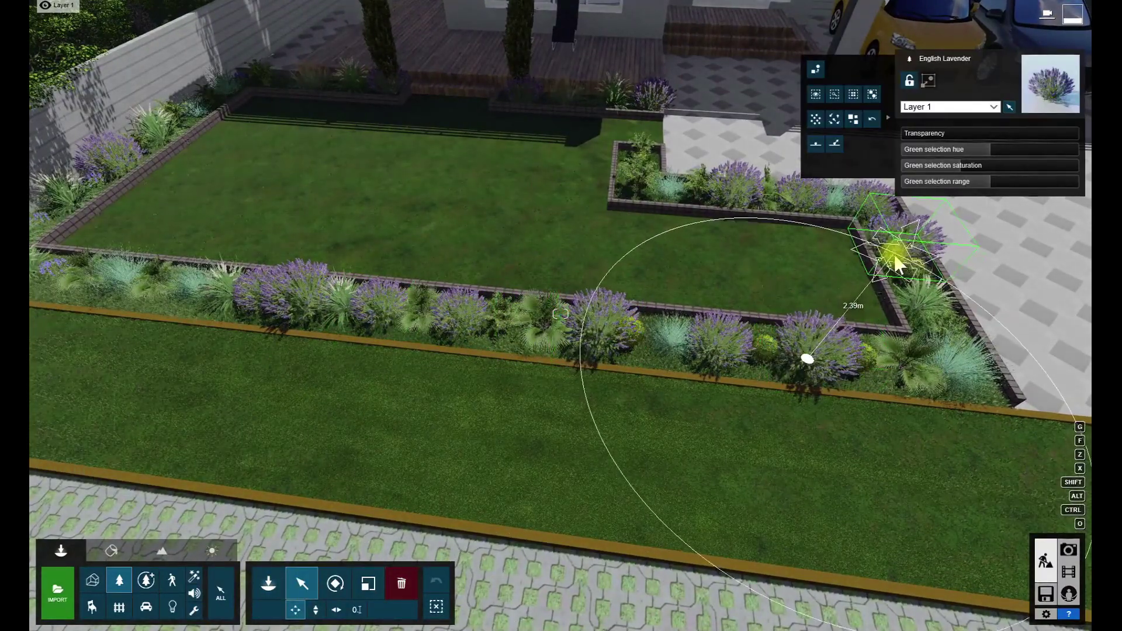
{"action": "left_click_drag", "start_coordinate": [503, 334], "coordinate": [753, 363]}
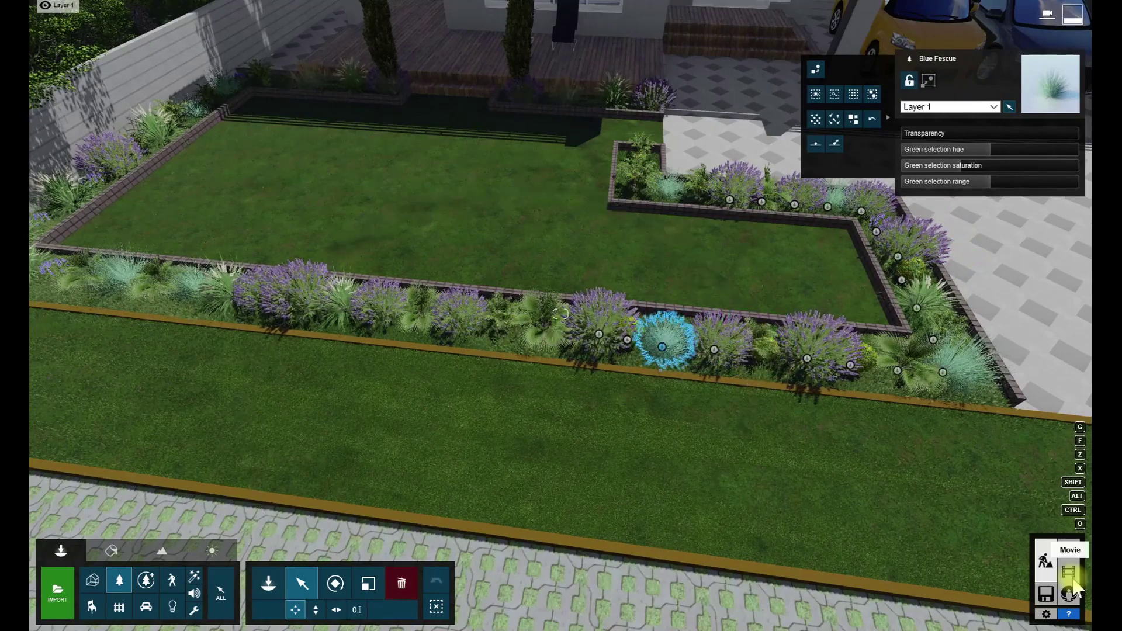
{"action": "left_click", "coordinate": [1068, 572]}
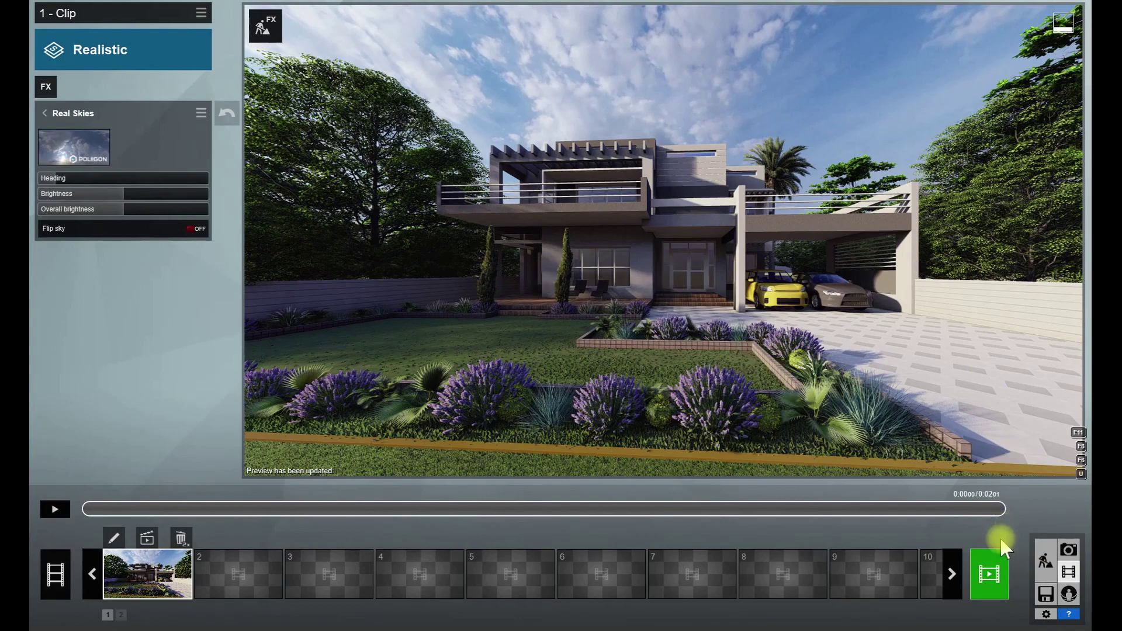
Render the current frame at Desktop 1920x1080 as a JPG named final, with the Specular, Lighting and Material ID outputs
{"action": "left_click", "coordinate": [995, 575]}
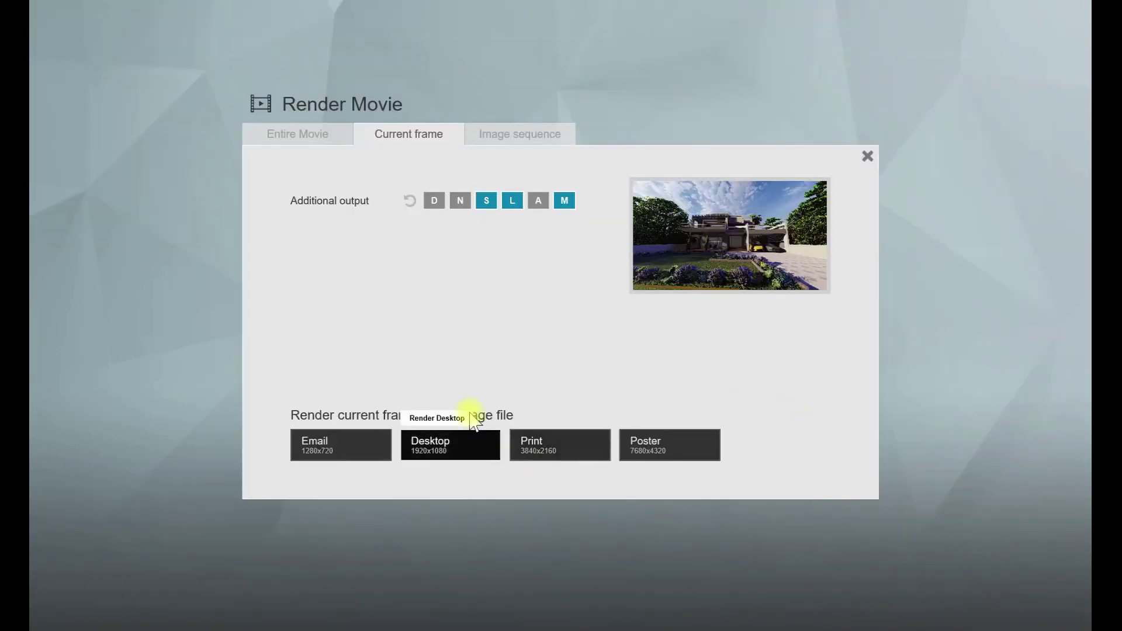
{"action": "left_click", "coordinate": [466, 453]}
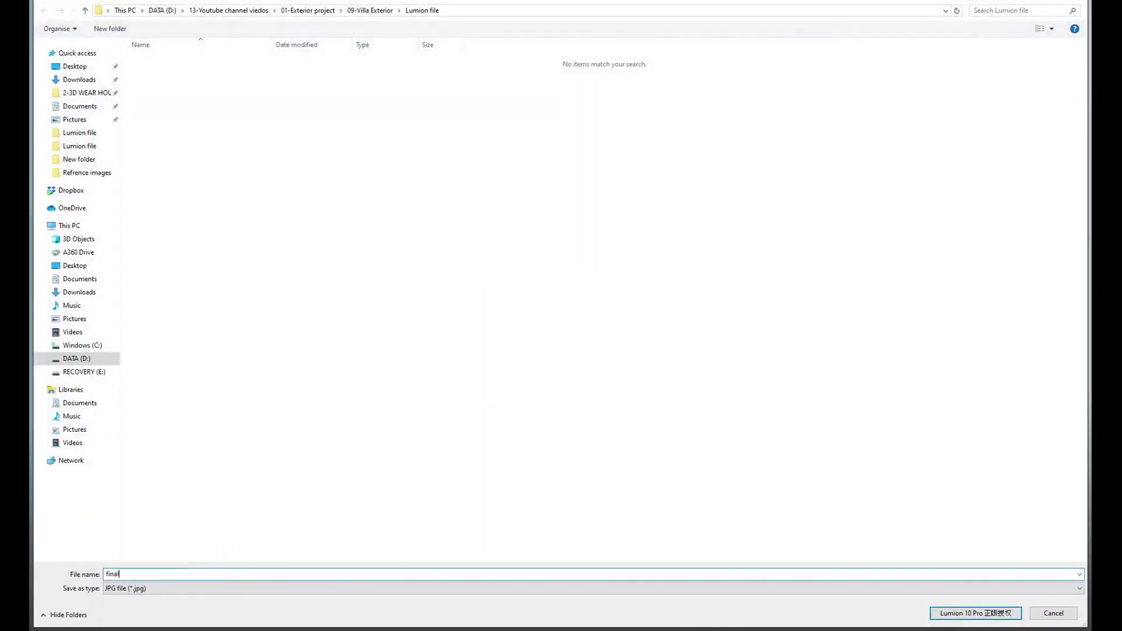
{"action": "key", "text": "Return"}
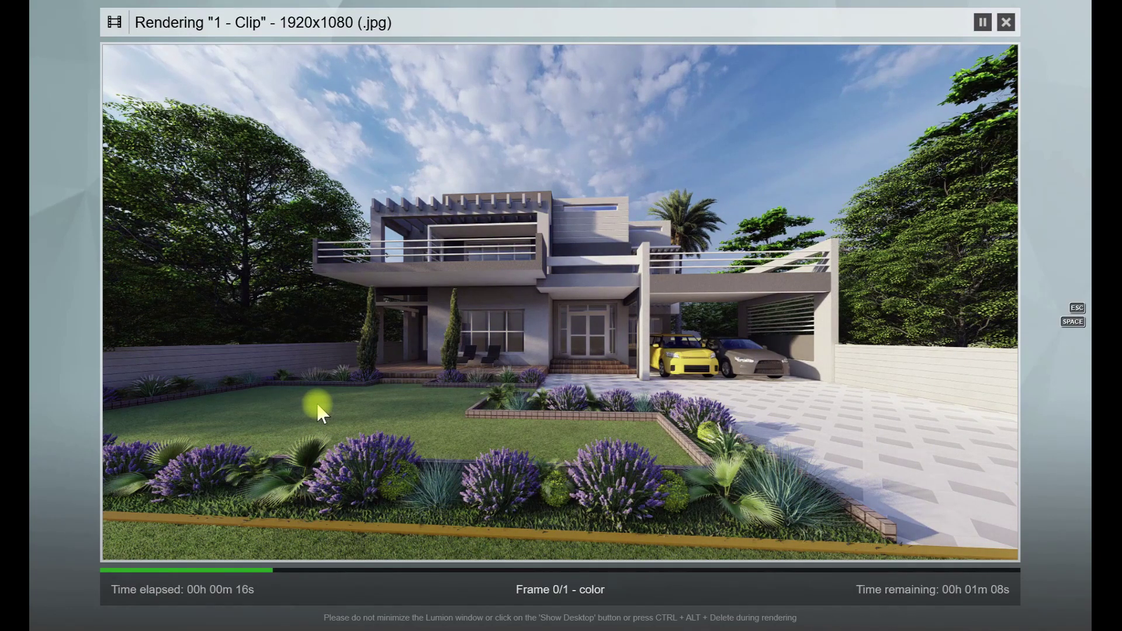
{"action": "left_click", "coordinate": [317, 403]}
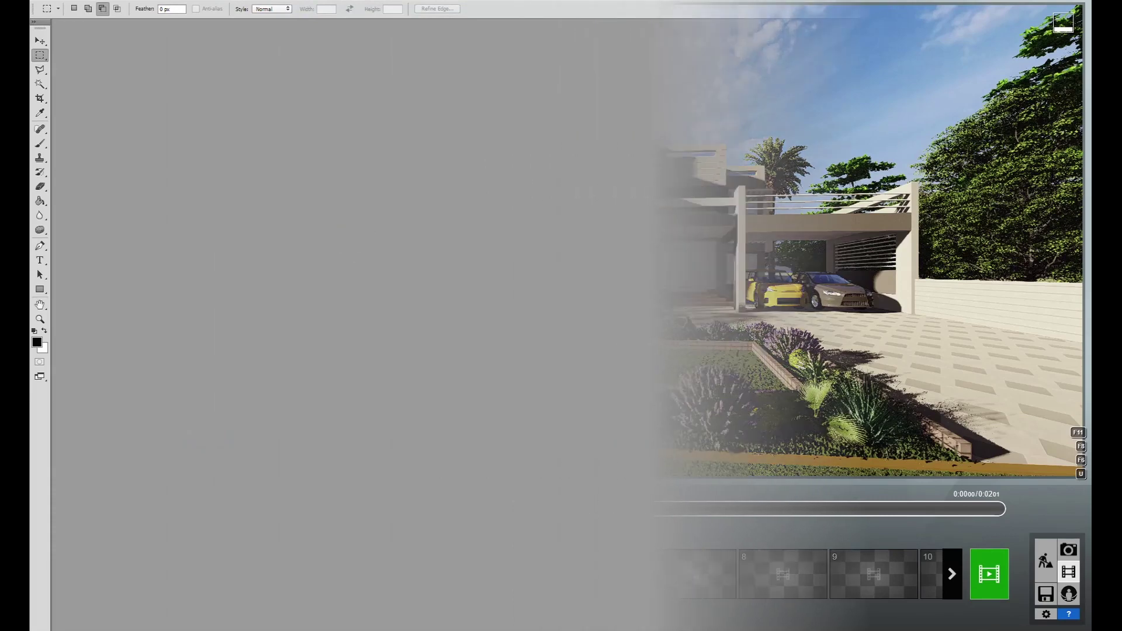
Switch to Photoshop, open final.jpg and place the final_Lighting, final_MatID and final_Specular passes as layers above it
{"action": "double_click", "coordinate": [271, 521]}
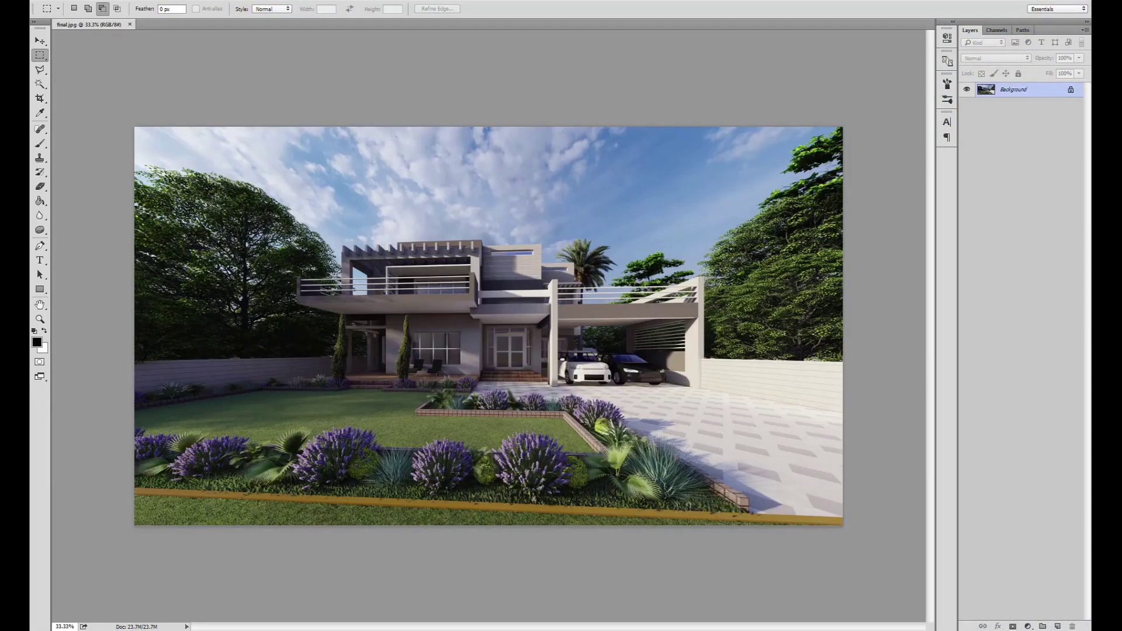
{"action": "left_click_drag", "start_coordinate": [270, 520], "coordinate": [275, 434]}
{"action": "key", "text": "Return"}
{"action": "left_click_drag", "start_coordinate": [514, 552], "coordinate": [379, 434]}
{"action": "key", "text": "Return"}
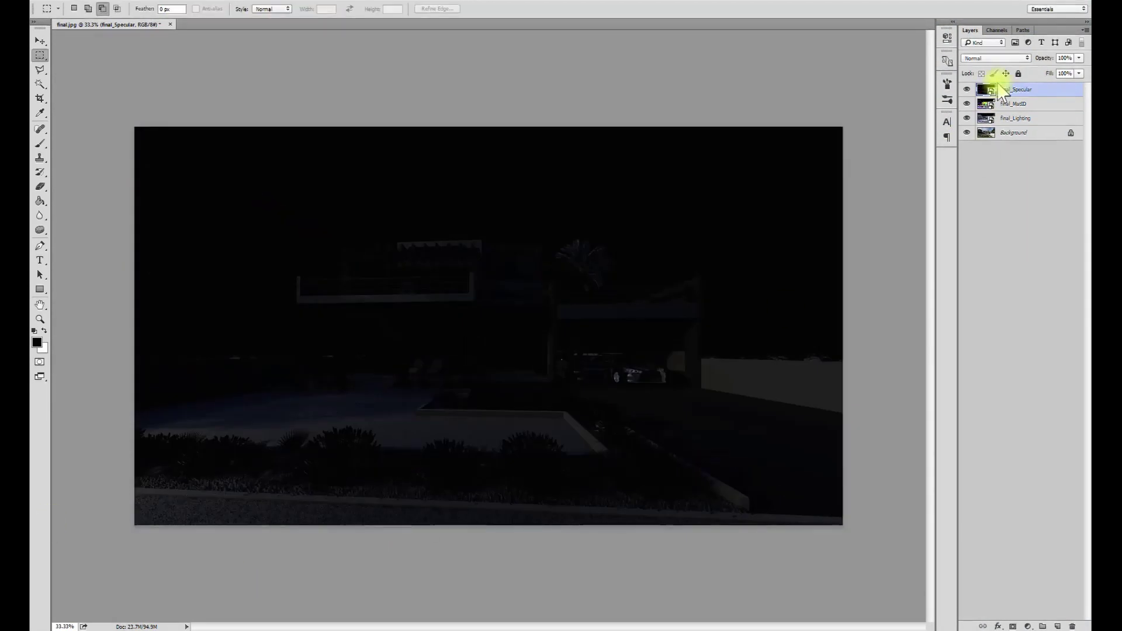
Blend the final_Lighting layer over the render at 50% opacity, and hide the final_MatID layer at the top of the stack
{"action": "left_click", "coordinate": [987, 119]}
{"action": "left_click", "coordinate": [966, 118]}
{"action": "scroll", "coordinate": [993, 58], "scroll_direction": "down", "scroll_amount": 8}
{"action": "key", "text": "Down"}
{"action": "key", "text": "Down"}
{"action": "key", "text": "Down"}
{"action": "key", "text": "Down"}
{"action": "type", "text": "50"}
{"action": "left_click", "coordinate": [988, 104]}
{"action": "left_click", "coordinate": [966, 103]}
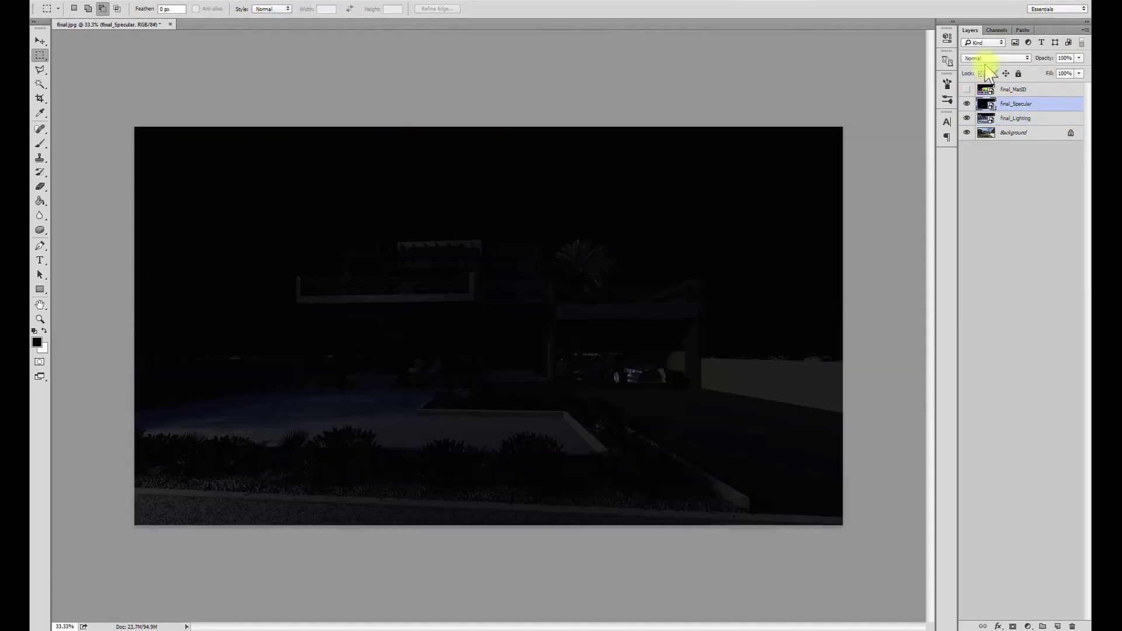
Set the final_Specular layer's blend mode to Screen and compare the image with and without it
{"action": "key", "text": "Down"}
{"action": "key", "text": "Down"}
{"action": "key", "text": "Down"}
{"action": "key", "text": "Down"}
{"action": "key", "text": "Down"}
{"action": "key", "text": "Down"}
{"action": "key", "text": "Down"}
{"action": "left_click", "coordinate": [40, 41]}
{"action": "left_click", "coordinate": [994, 58]}
{"action": "left_click", "coordinate": [981, 144]}
{"action": "left_click", "coordinate": [966, 104]}
{"action": "left_click", "coordinate": [966, 104]}
Duplicate the Background layer and crop the image tighter around the house, trimming both sides and the foreground strip
{"action": "left_click", "coordinate": [1013, 133]}
{"action": "key", "text": "ctrl+j"}
{"action": "left_click", "coordinate": [41, 99]}
{"action": "left_click_drag", "start_coordinate": [487, 529], "coordinate": [487, 511]}
{"action": "left_click_drag", "start_coordinate": [842, 346], "coordinate": [788, 348]}
{"action": "left_click_drag", "start_coordinate": [188, 325], "coordinate": [227, 330]}
{"action": "key", "text": "Return"}
{"action": "scroll", "coordinate": [496, 444], "scroll_direction": "down", "scroll_amount": 1, "text": "alt"}
{"action": "scroll", "coordinate": [528, 444], "scroll_direction": "up", "scroll_amount": 3, "text": "alt"}
{"action": "left_click", "coordinate": [40, 41]}
{"action": "scroll", "coordinate": [471, 453], "scroll_direction": "down", "scroll_amount": 1, "text": "alt"}
{"action": "scroll", "coordinate": [471, 452], "scroll_direction": "up", "scroll_amount": 3, "text": "alt"}
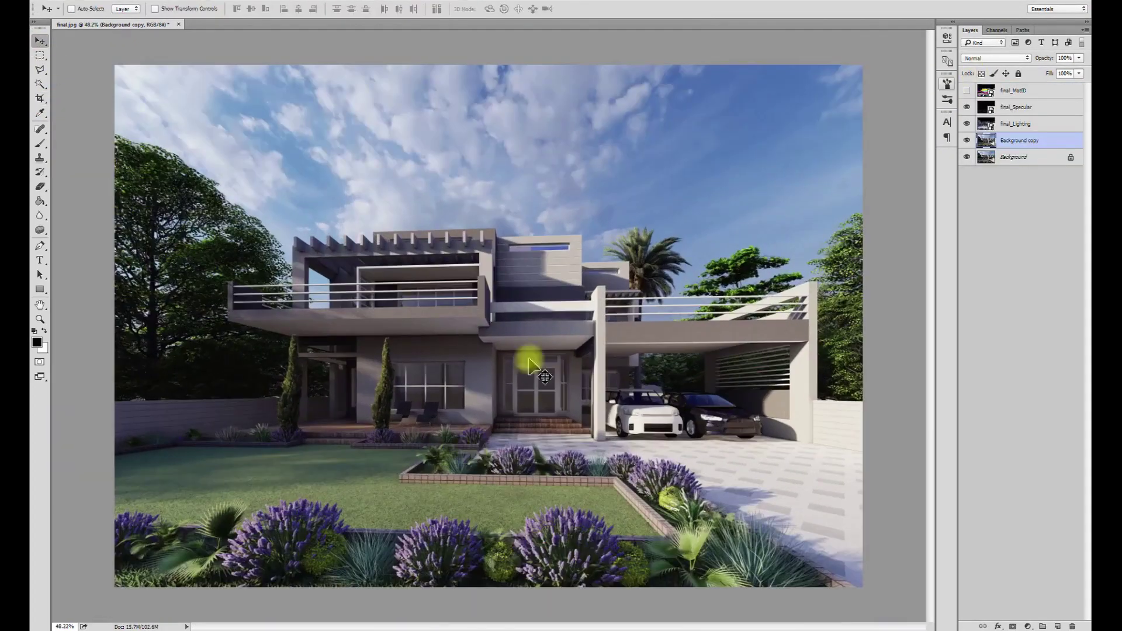
{"action": "scroll", "coordinate": [557, 348], "scroll_direction": "down", "scroll_amount": 1, "text": "alt"}
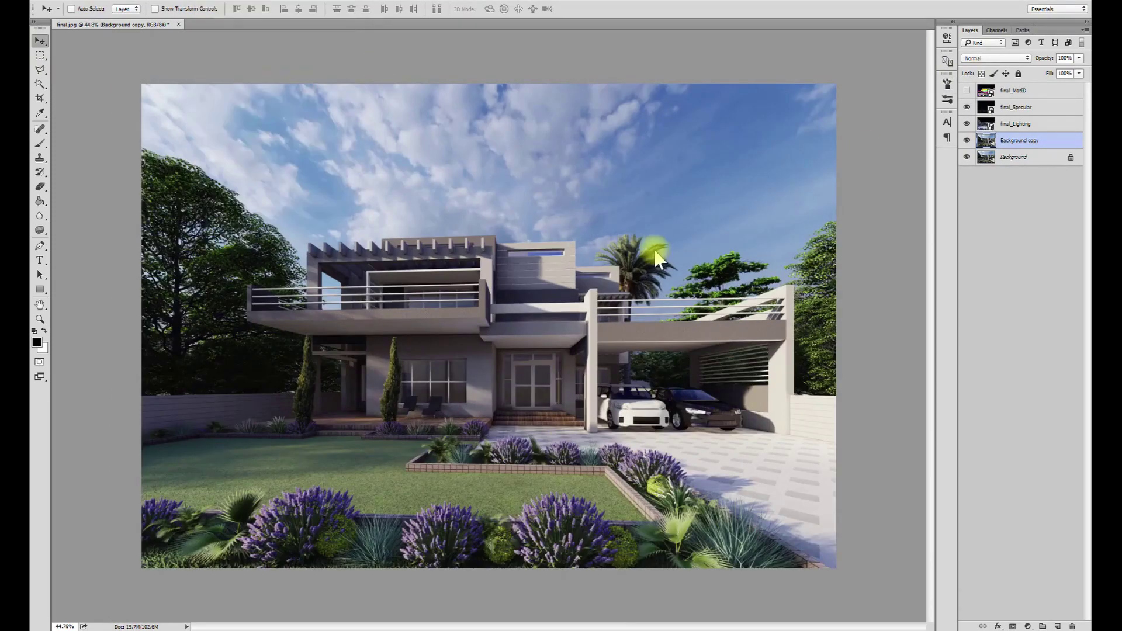
Open the Camera Raw filter on the Background copy layer and set temperature to +13 and tint to +6
{"action": "key", "text": "ctrl+shift+a"}
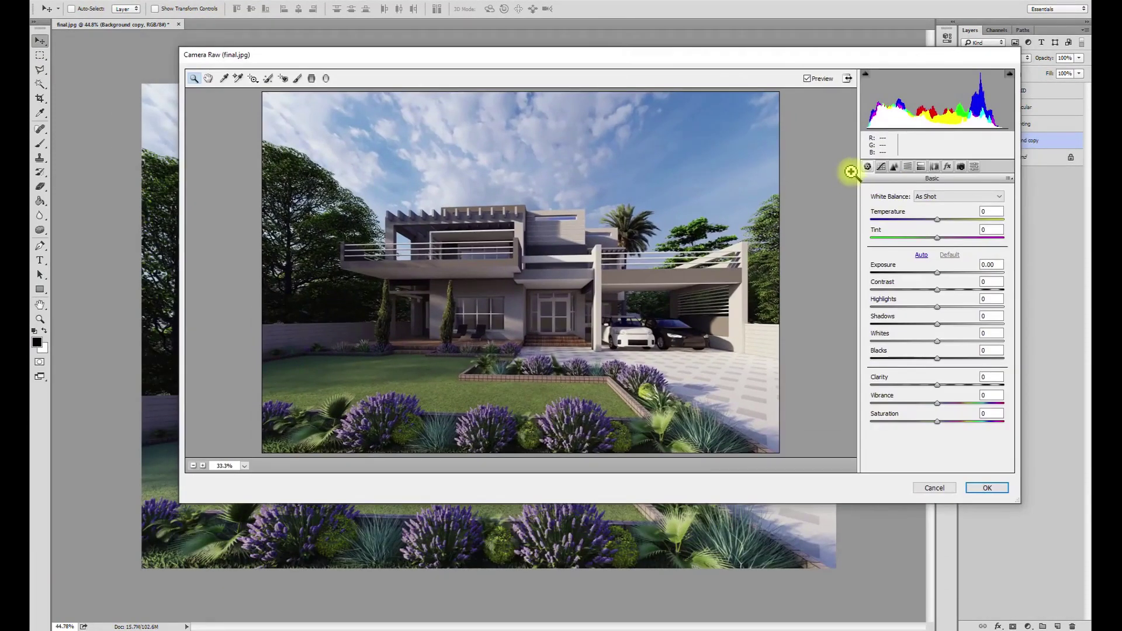
{"action": "left_click_drag", "start_coordinate": [937, 219], "coordinate": [942, 220]}
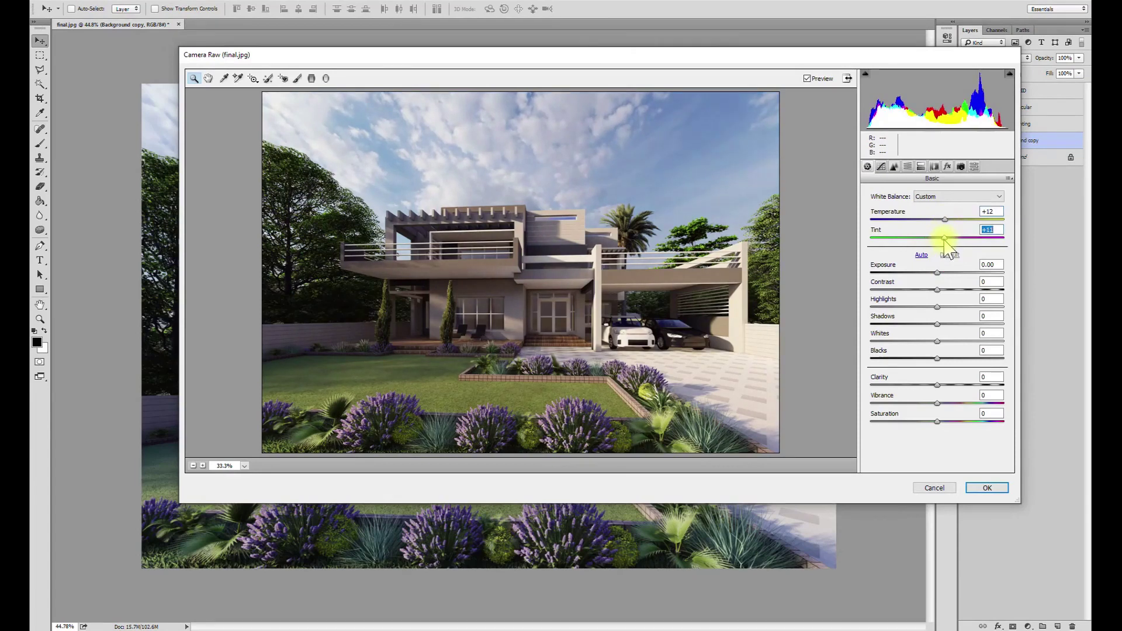
{"action": "left_click_drag", "start_coordinate": [947, 221], "coordinate": [946, 221]}
Set exposure to +0.25, contrast +7, highlights -8, shadows +15, whites -16, blacks +8, clarity +27 and vibrance about +15, and apply the filter
{"action": "left_click_drag", "start_coordinate": [936, 272], "coordinate": [926, 342]}
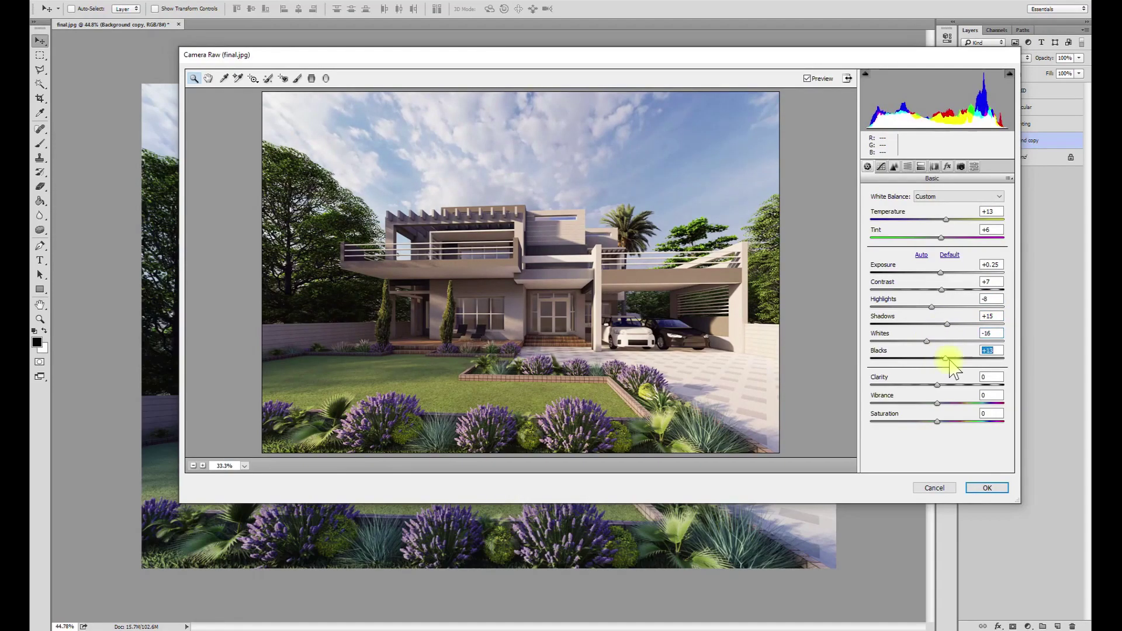
{"action": "left_click_drag", "start_coordinate": [937, 385], "coordinate": [955, 386]}
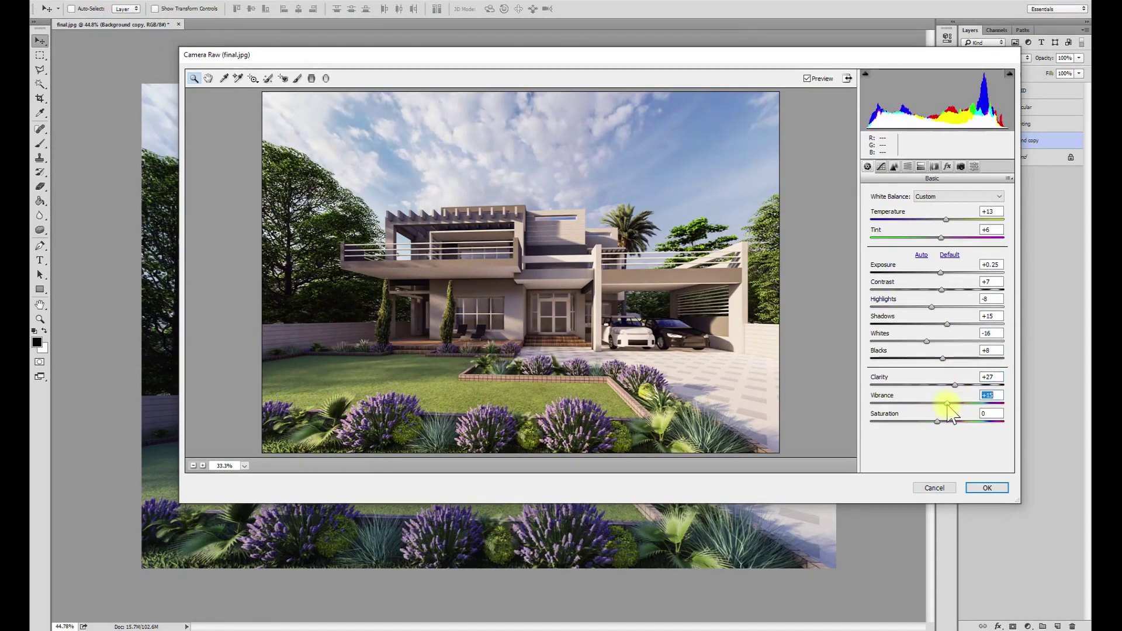
{"action": "left_click", "coordinate": [992, 487]}
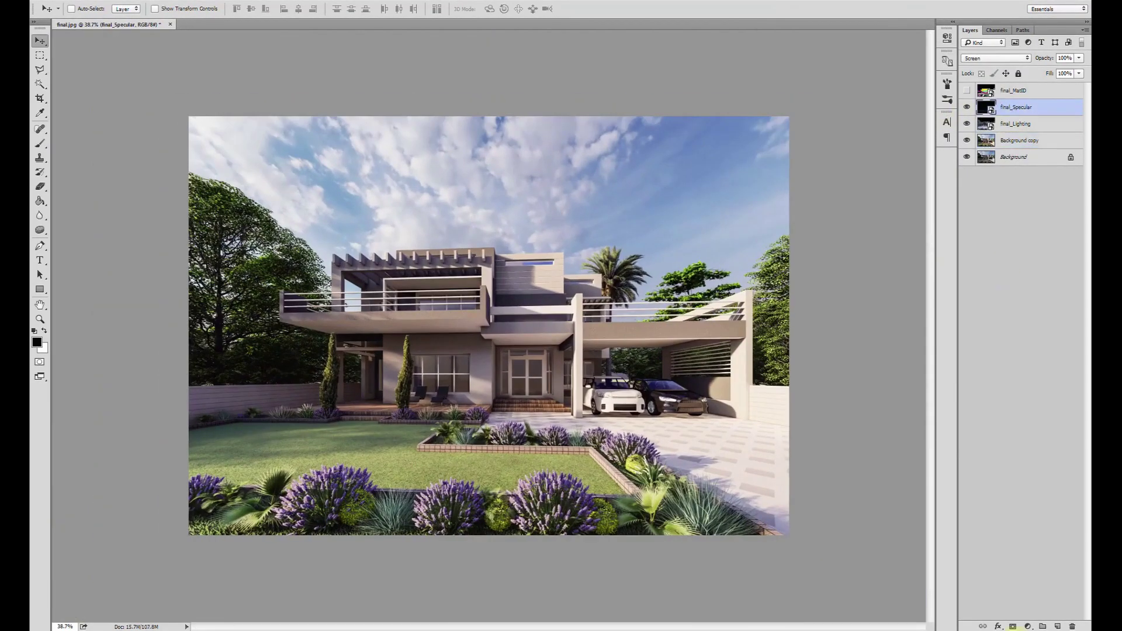
Add a Brightness/Contrast adjustment layer above final_Specular, apply its automatic correction and reduce the brightness slightly
{"action": "left_click", "coordinate": [1028, 627]}
{"action": "left_click", "coordinate": [1010, 433]}
{"action": "left_click", "coordinate": [910, 63]}
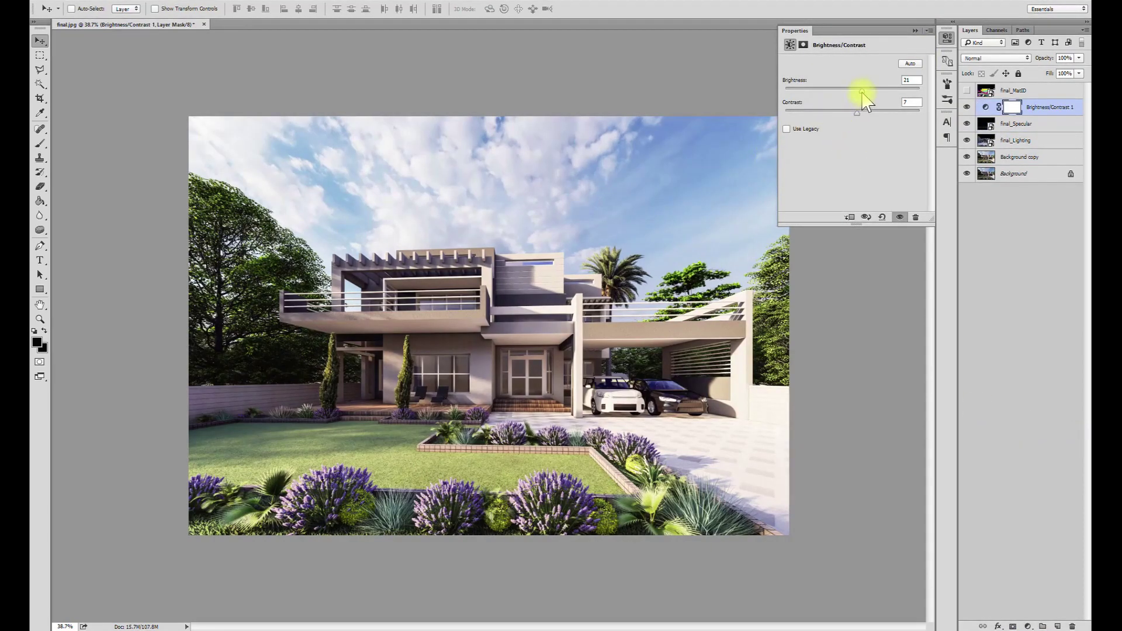
{"action": "left_click_drag", "start_coordinate": [862, 93], "coordinate": [856, 96]}
Add a Levels adjustment layer and set the blue channel's black input to 16 and midtone to 1.10
{"action": "left_click", "coordinate": [1027, 626]}
{"action": "left_click", "coordinate": [1009, 437]}
{"action": "left_click", "coordinate": [841, 82]}
{"action": "left_click", "coordinate": [818, 120]}
{"action": "left_click_drag", "start_coordinate": [799, 140], "coordinate": [809, 143]}
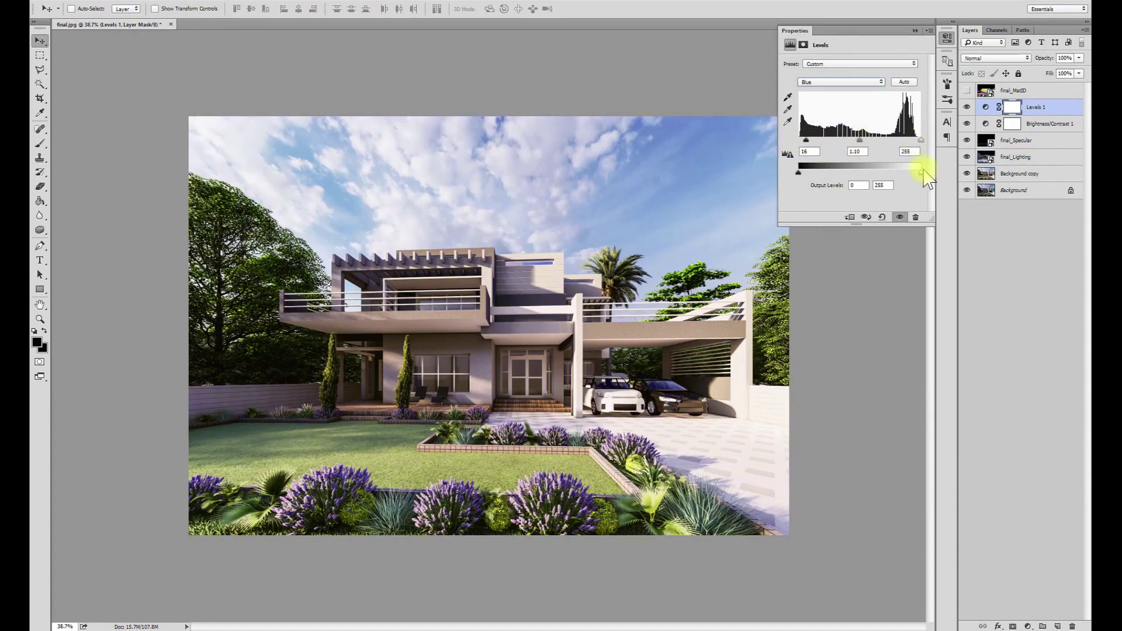
Set the green channel's input levels to 10, about 0.93 and 254, with output levels 7 to 252
{"action": "left_click", "coordinate": [820, 82]}
{"action": "left_click", "coordinate": [812, 109]}
{"action": "left_click_drag", "start_coordinate": [799, 141], "coordinate": [805, 142]}
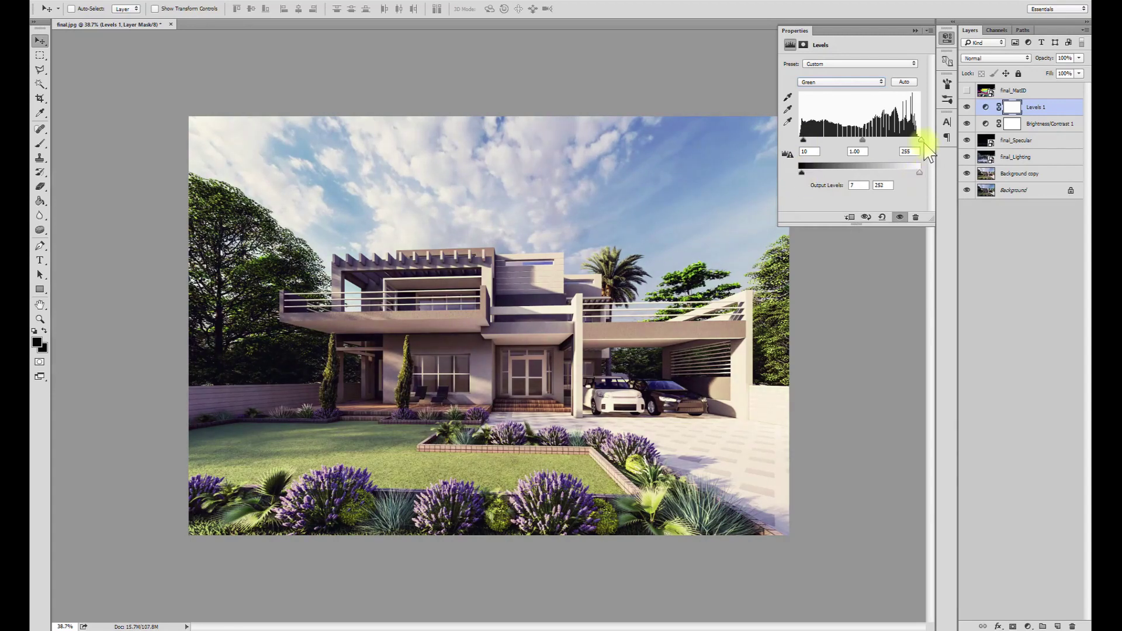
{"action": "left_click_drag", "start_coordinate": [863, 143], "coordinate": [866, 143]}
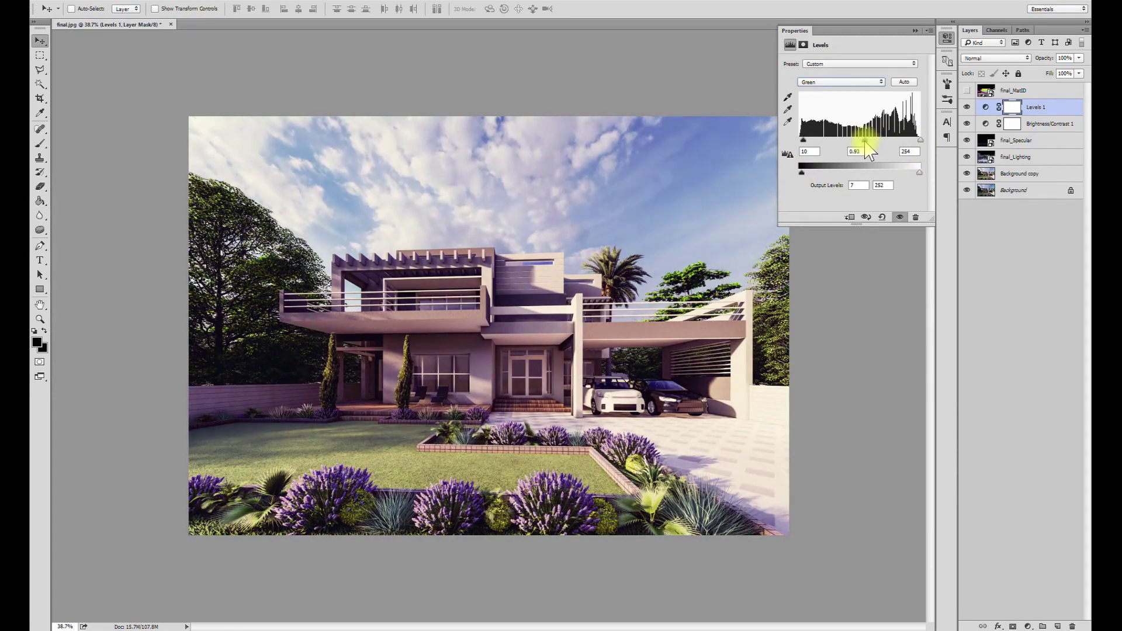
Set the red channel's black input to 9 with output levels 9 to 242, and close the Levels settings
{"action": "left_click", "coordinate": [832, 83]}
{"action": "left_click", "coordinate": [824, 100]}
{"action": "left_click_drag", "start_coordinate": [798, 142], "coordinate": [803, 145]}
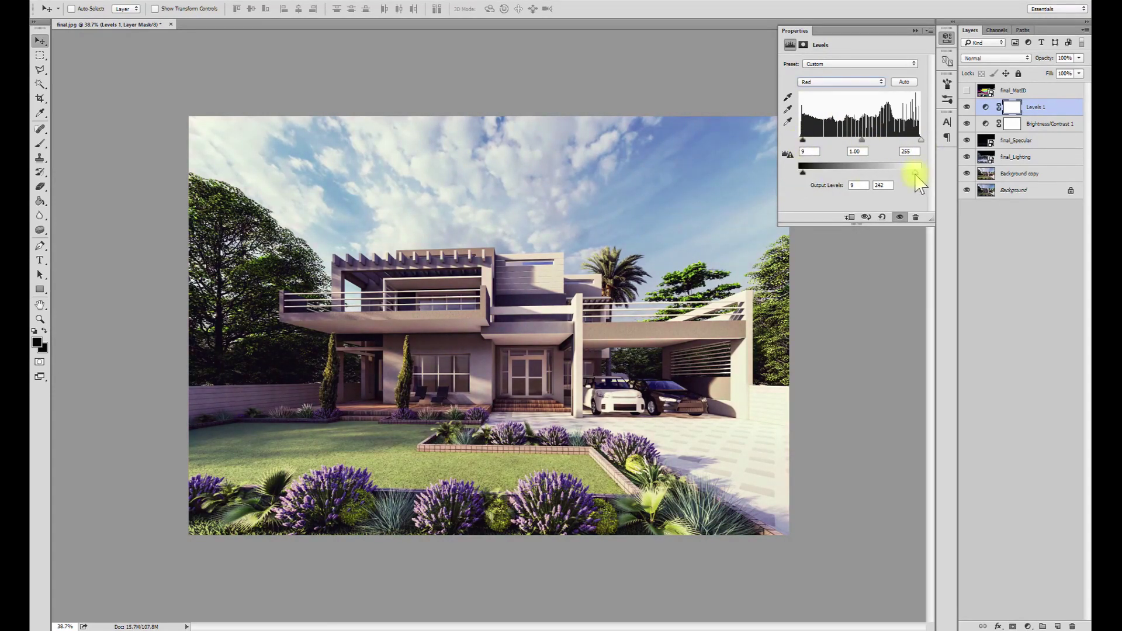
{"action": "left_click", "coordinate": [915, 31]}
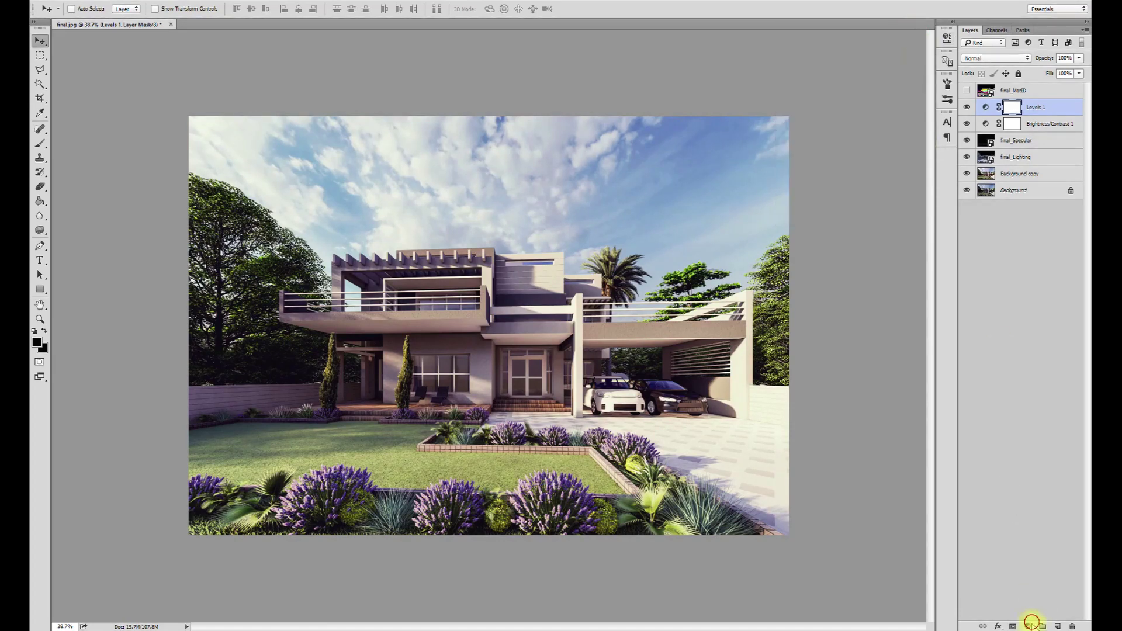
Add a Selective Color adjustment layer with reds at cyan -57, magenta -7 and yellows at cyan -26, magenta -7, yellow +69
{"action": "left_click", "coordinate": [1028, 625]}
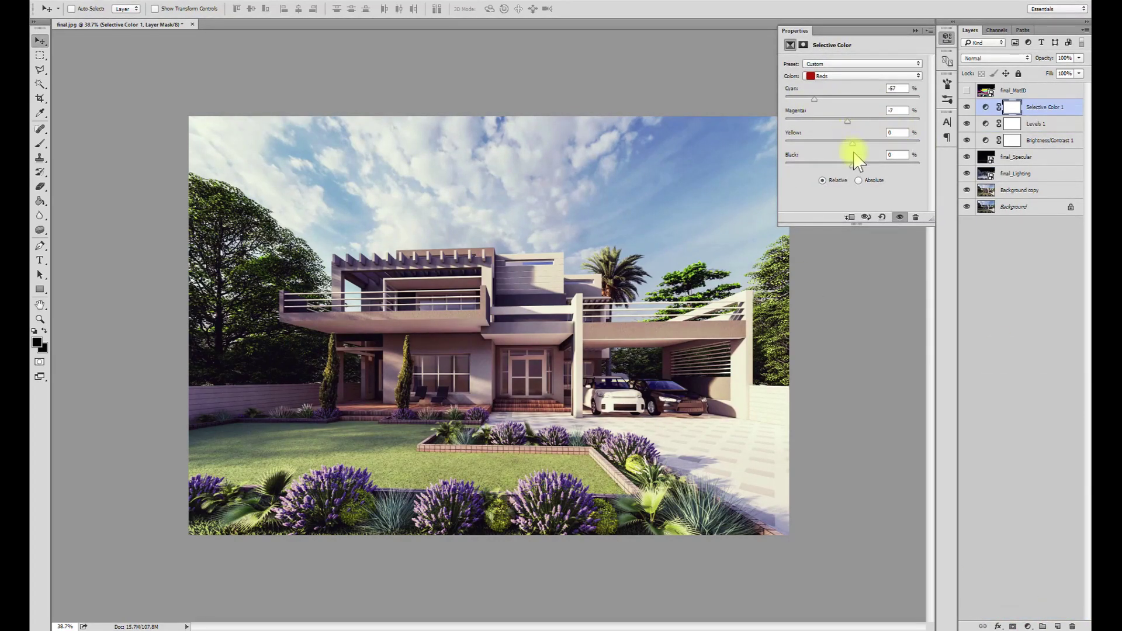
{"action": "left_click", "coordinate": [859, 75]}
{"action": "left_click", "coordinate": [835, 86]}
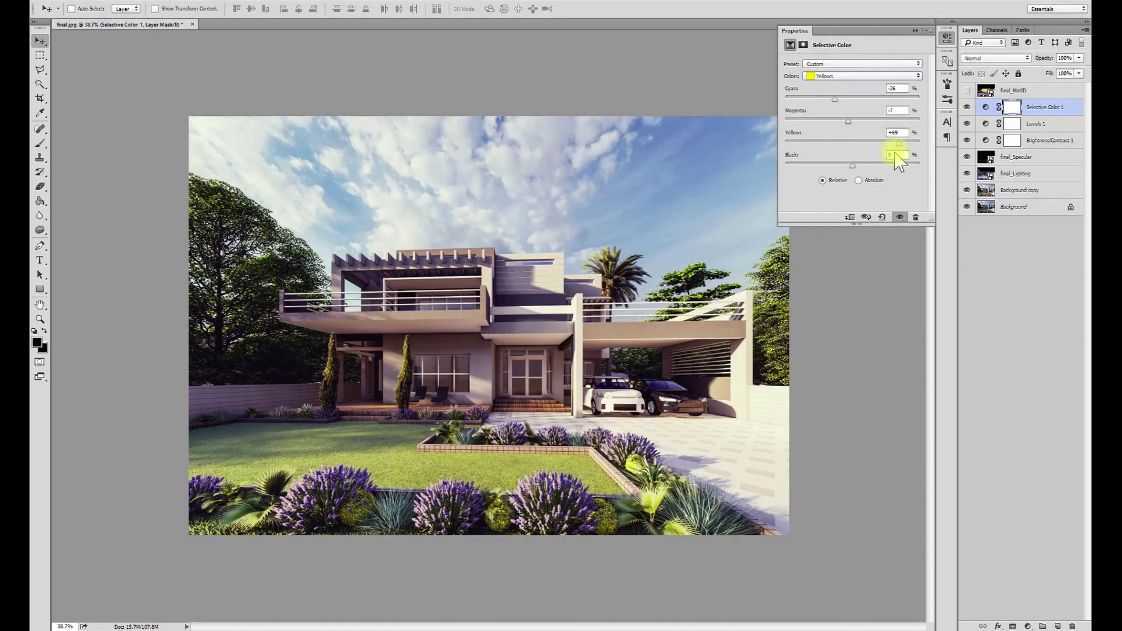
Set the Selective Color greens to cyan +31, yellow -19 and black -46
{"action": "left_click", "coordinate": [843, 77]}
{"action": "left_click", "coordinate": [848, 88]}
{"action": "left_click_drag", "start_coordinate": [851, 165], "coordinate": [800, 173]}
{"action": "left_click_drag", "start_coordinate": [852, 142], "coordinate": [839, 143]}
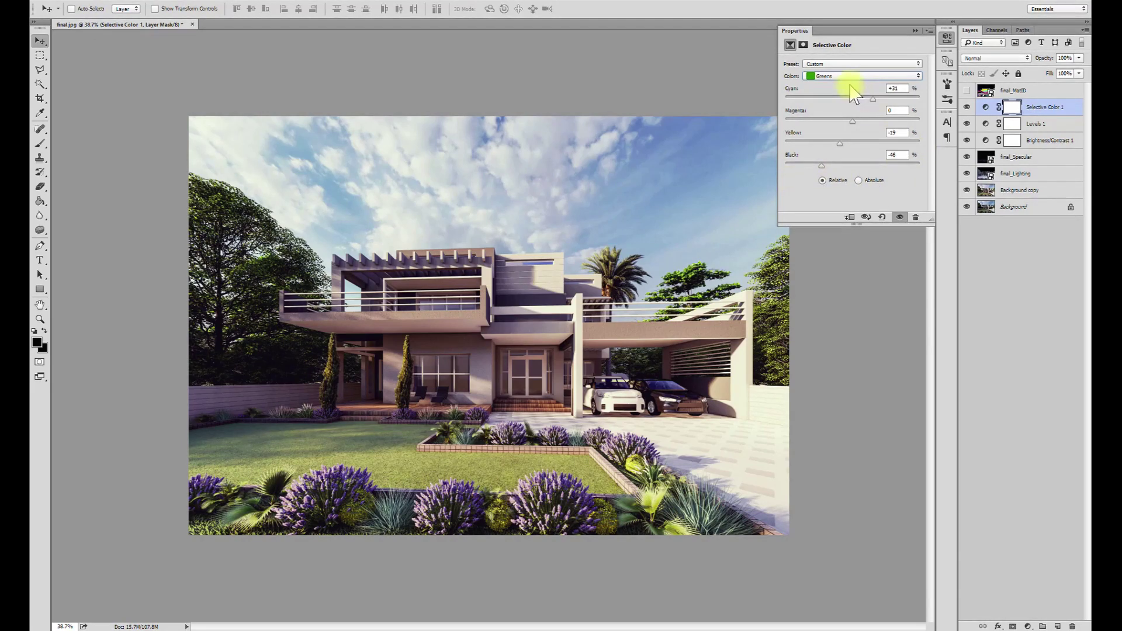
Adjust the Selective Color cyan and blue ranges to deepen the blue of the sky
{"action": "left_click_drag", "start_coordinate": [853, 98], "coordinate": [864, 146]}
{"action": "mouse_move", "coordinate": [852, 166]}
{"action": "left_mouse_down"}
{"action": "mouse_move", "coordinate": [905, 173]}
{"action": "mouse_move", "coordinate": [840, 167]}
{"action": "left_mouse_up"}
{"action": "left_click", "coordinate": [840, 77]}
{"action": "left_click_drag", "start_coordinate": [852, 121], "coordinate": [885, 168]}
Adjust the Selective Color whites and neutrals, set the blacks to cyan +7 and magenta +2, and close the settings
{"action": "left_click", "coordinate": [839, 77]}
{"action": "left_click", "coordinate": [852, 104]}
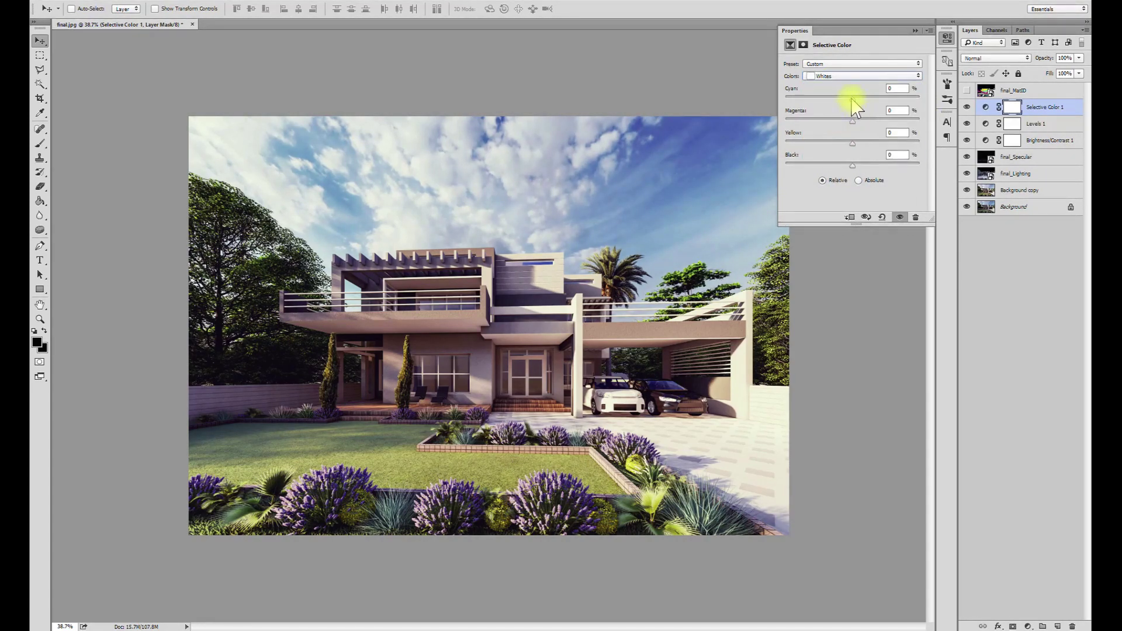
{"action": "left_click_drag", "start_coordinate": [852, 122], "coordinate": [862, 167]}
{"action": "left_click", "coordinate": [852, 76]}
{"action": "left_click", "coordinate": [847, 150]}
{"action": "left_click_drag", "start_coordinate": [853, 99], "coordinate": [856, 121]}
{"action": "left_click", "coordinate": [839, 76]}
{"action": "left_click", "coordinate": [844, 109]}
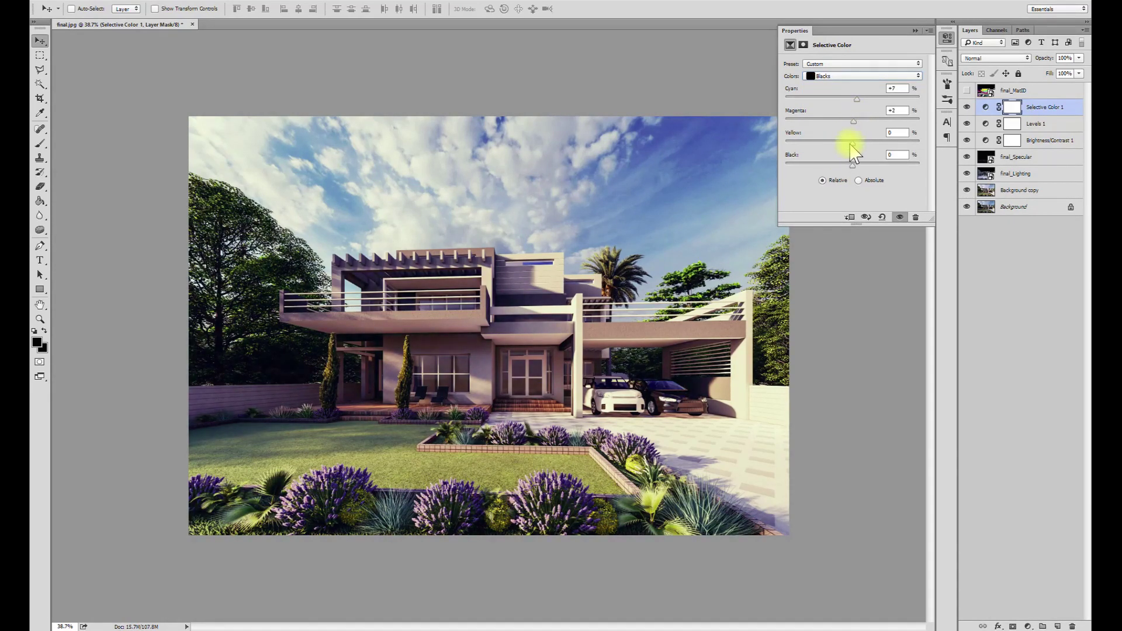
{"action": "left_click", "coordinate": [915, 31]}
Select the driveway paving by its final_MatID colour and copy that area of Background copy to a new layer
{"action": "left_click", "coordinate": [967, 90]}
{"action": "key", "text": "w"}
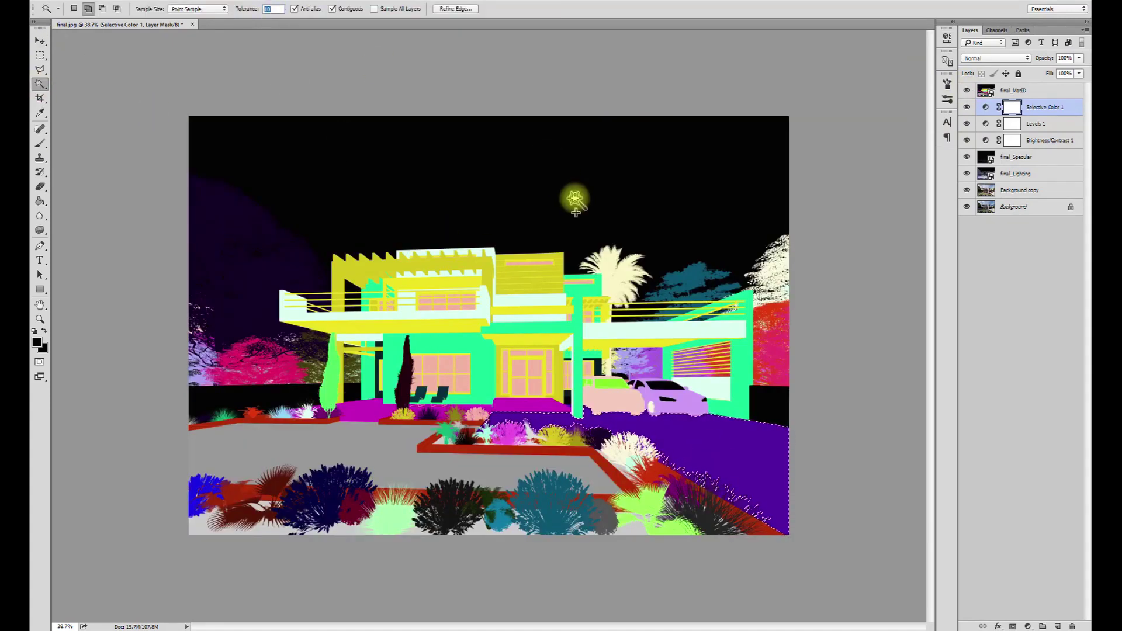
{"action": "left_click", "coordinate": [742, 453]}
{"action": "left_click", "coordinate": [966, 90]}
{"action": "left_click", "coordinate": [1019, 190]}
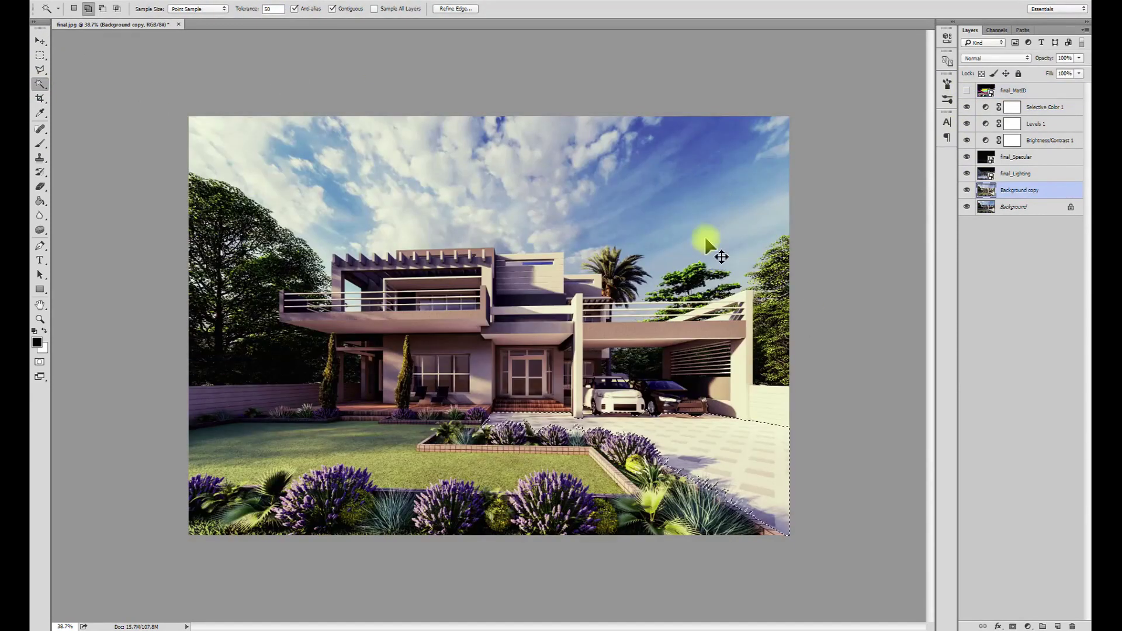
{"action": "key", "text": "ctrl+j"}
Try different blend modes on the copied driveway paving layer and leave it set to Linear Burn
{"action": "key", "text": "shift+plus"}
{"action": "key", "text": "shift+plus"}
{"action": "key", "text": "shift+plus"}
{"action": "key", "text": "shift+plus"}
{"action": "key", "text": "shift+plus"}
{"action": "key", "text": "shift+plus"}
{"action": "key", "text": "shift+plus"}
{"action": "key", "text": "shift+plus"}
{"action": "key", "text": "shift+plus"}
{"action": "key", "text": "shift+plus"}
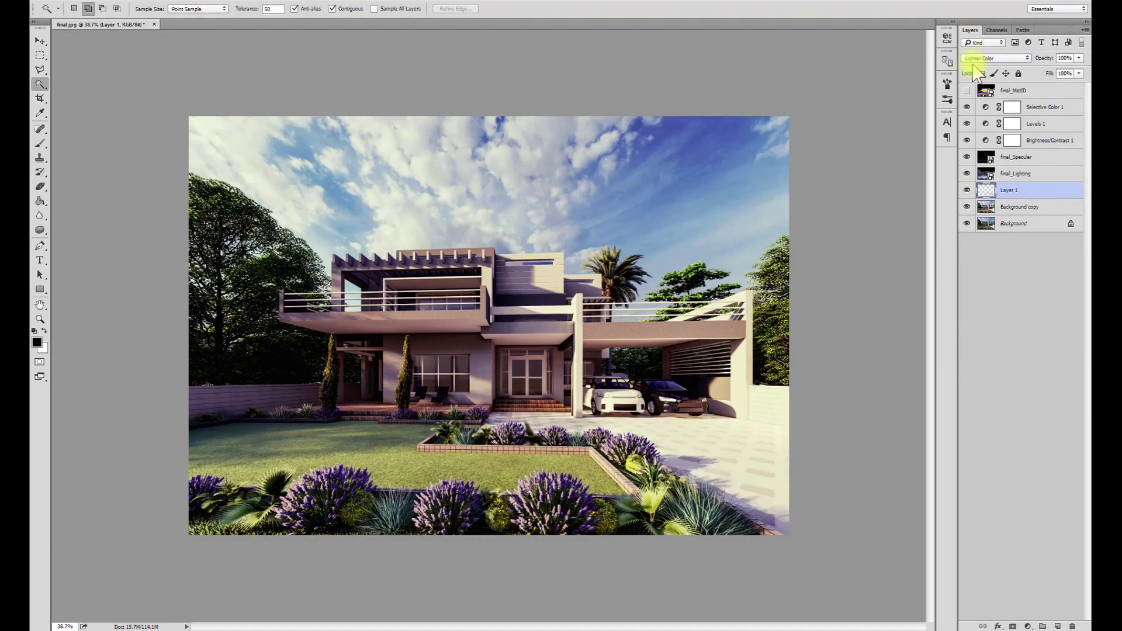
{"action": "key", "text": "shift+minus"}
{"action": "key", "text": "shift+minus"}
{"action": "key", "text": "shift+minus"}
{"action": "key", "text": "shift+minus"}
{"action": "key", "text": "shift+minus"}
{"action": "key", "text": "shift+minus"}
{"action": "key", "text": "shift+minus"}
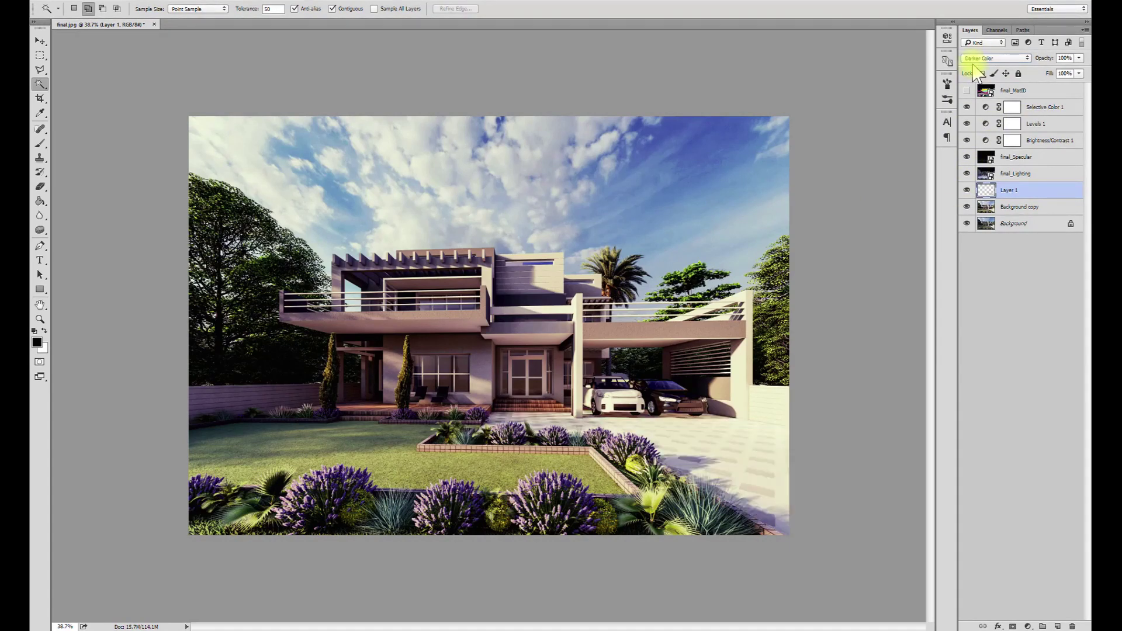
{"action": "left_click", "coordinate": [968, 191]}
{"action": "left_click", "coordinate": [967, 190]}
{"action": "key", "text": "shift+plus"}
Adjust the paving layer's colour balance, and set its saturation to -73 and lightness to -8
{"action": "key", "text": "ctrl+b"}
{"action": "mouse_move", "coordinate": [736, 167]}
{"action": "left_mouse_down"}
{"action": "mouse_move", "coordinate": [745, 169]}
{"action": "mouse_move", "coordinate": [722, 172]}
{"action": "mouse_move", "coordinate": [750, 163]}
{"action": "left_mouse_up"}
{"action": "left_click_drag", "start_coordinate": [736, 154], "coordinate": [767, 210]}
{"action": "key", "text": "Return"}
{"action": "key", "text": "ctrl+u"}
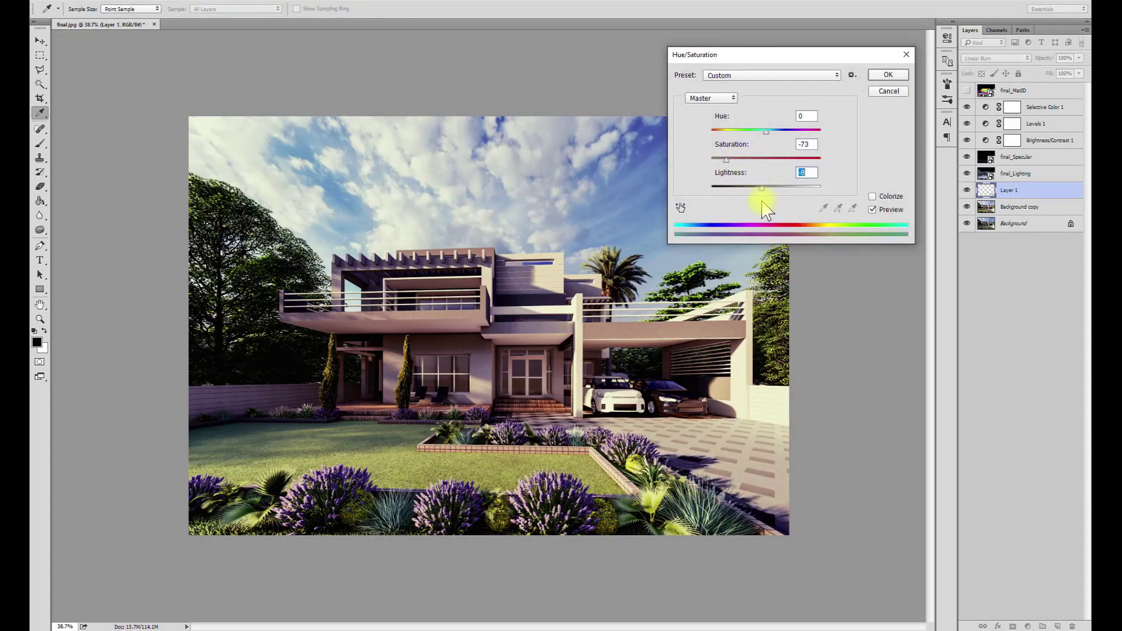
{"action": "key", "text": "Return"}
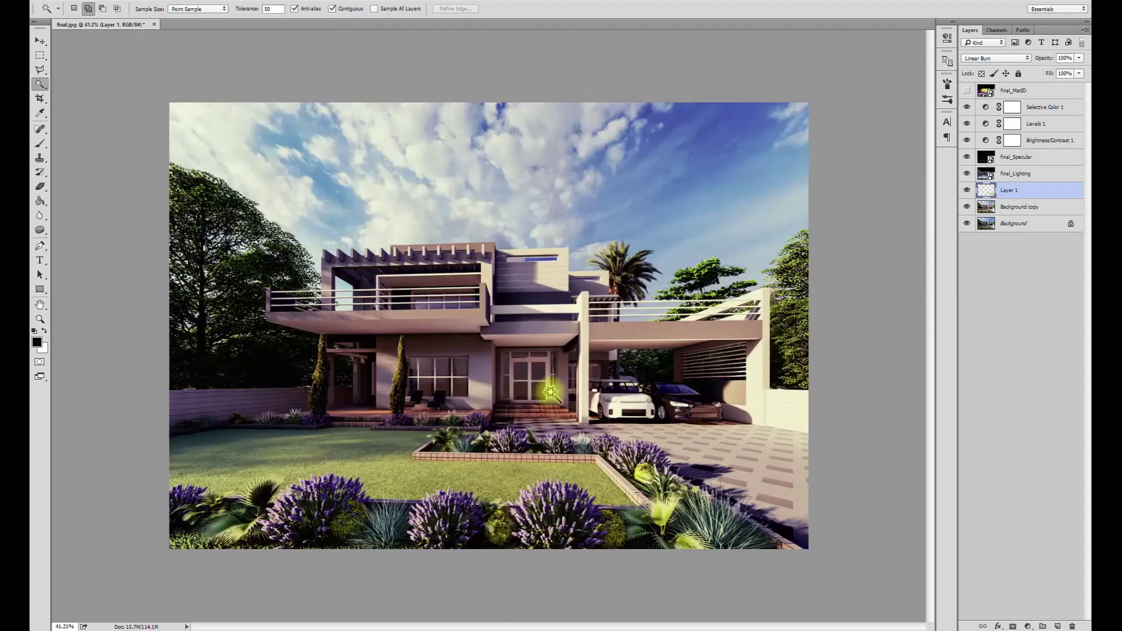
Select the white car by its final_MatID colour and subtract the stray area beside it with the Polygonal Lasso
{"action": "scroll", "coordinate": [636, 363], "scroll_direction": "up", "scroll_amount": 5, "text": "alt"}
{"action": "left_click", "coordinate": [1012, 90]}
{"action": "left_click", "coordinate": [583, 401]}
{"action": "key", "text": "l"}
{"action": "left_click", "coordinate": [530, 370], "text": "alt"}
{"action": "left_click", "coordinate": [568, 370]}
{"action": "left_click", "coordinate": [558, 277]}
{"action": "left_click", "coordinate": [495, 275]}
{"action": "left_click", "coordinate": [531, 370]}
Copy the selected white car from Background copy to a new layer and set its blend mode to Color Burn
{"action": "scroll", "coordinate": [681, 406], "scroll_direction": "down", "scroll_amount": 3, "text": "alt"}
{"action": "left_click", "coordinate": [989, 215]}
{"action": "key", "text": "ctrl+j"}
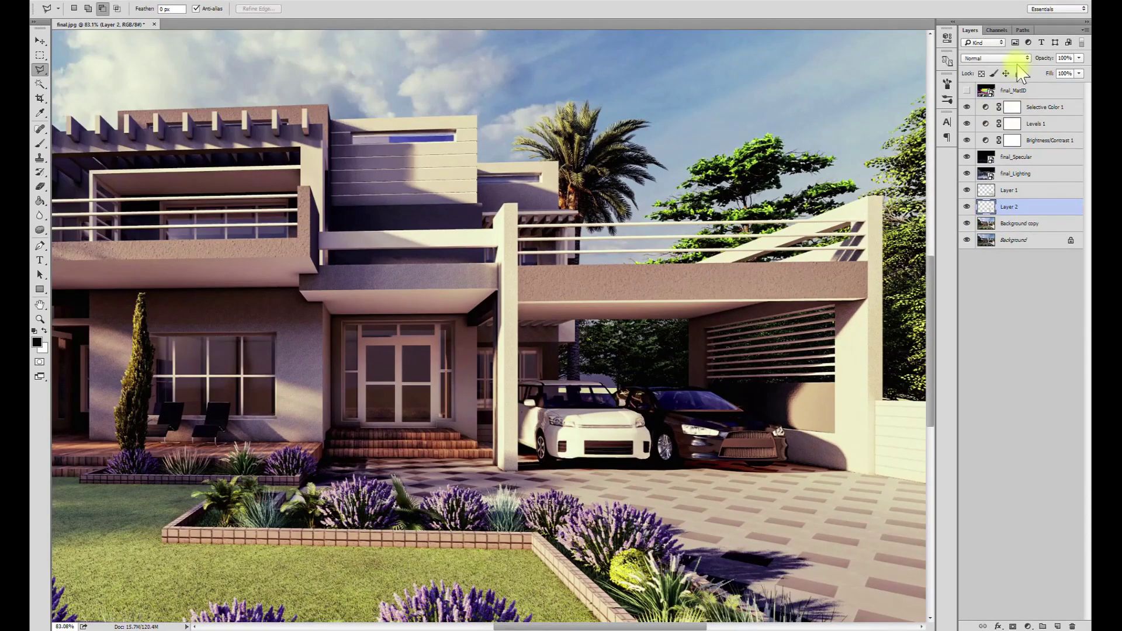
{"action": "key", "text": "shift+alt+b"}
{"action": "scroll", "coordinate": [641, 380], "scroll_direction": "down", "scroll_amount": 6, "text": "alt"}
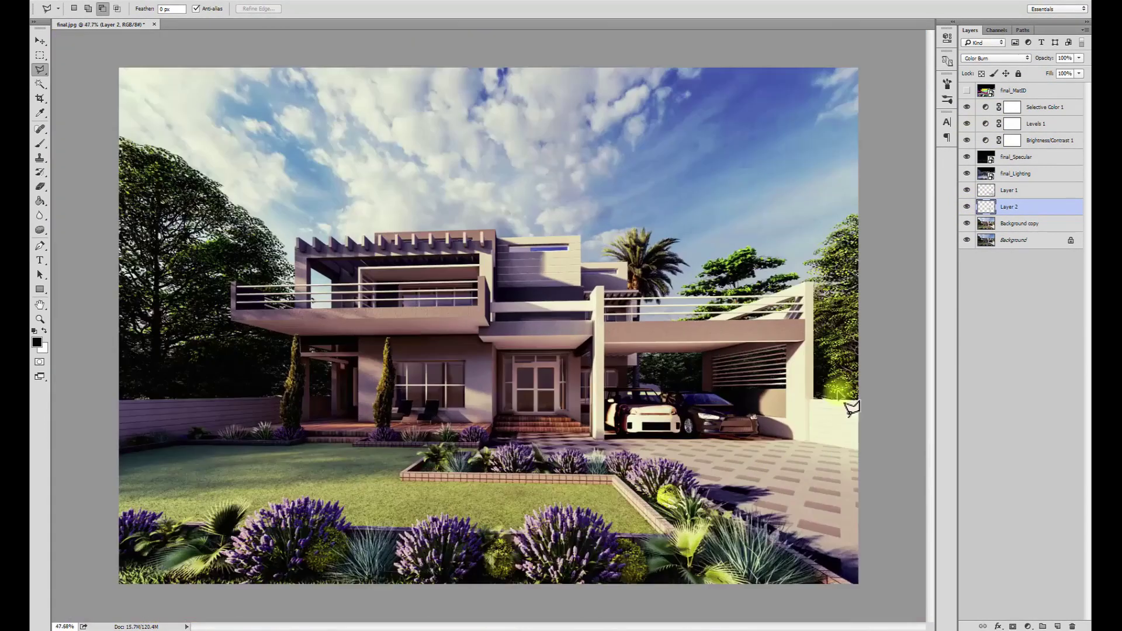
Select the dark car by its final_MatID colour, and copy it from Background copy to a new layer in Screen mode
{"action": "scroll", "coordinate": [849, 403], "scroll_direction": "up", "scroll_amount": 1, "text": "alt"}
{"action": "left_click", "coordinate": [1011, 91]}
{"action": "left_click", "coordinate": [40, 84]}
{"action": "left_click", "coordinate": [729, 428]}
{"action": "left_click", "coordinate": [987, 223]}
{"action": "key", "text": "ctrl+j"}
{"action": "key", "text": "shift+alt+s"}
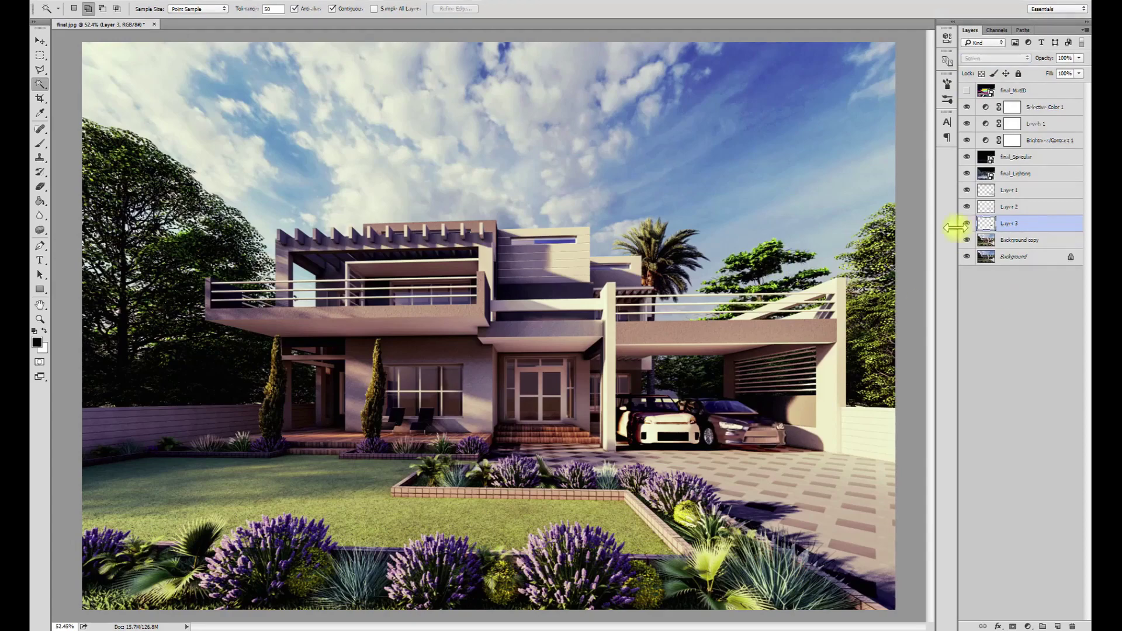
{"action": "scroll", "coordinate": [489, 326], "scroll_direction": "down", "scroll_amount": 2, "text": "alt"}
{"action": "scroll", "coordinate": [488, 326], "scroll_direction": "up", "scroll_amount": 1, "text": "alt"}
Show the final_MatID layer and select its black sky area by colour
{"action": "key", "text": "v"}
{"action": "left_click", "coordinate": [967, 90]}
{"action": "left_click", "coordinate": [187, 1]}
{"action": "left_click", "coordinate": [202, 98]}
{"action": "left_click", "coordinate": [401, 175]}
{"action": "key", "text": "Return"}
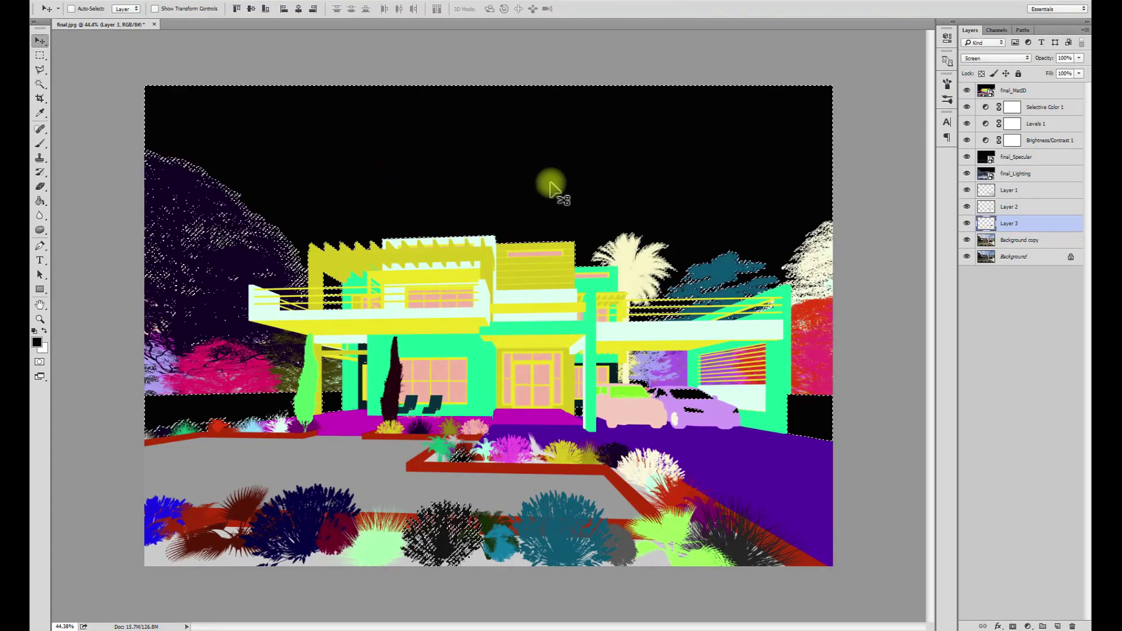
{"action": "left_click", "coordinate": [994, 91]}
{"action": "left_click", "coordinate": [187, 2]}
{"action": "left_click", "coordinate": [213, 70]}
{"action": "left_click", "coordinate": [370, 146]}
{"action": "key", "text": "Return"}
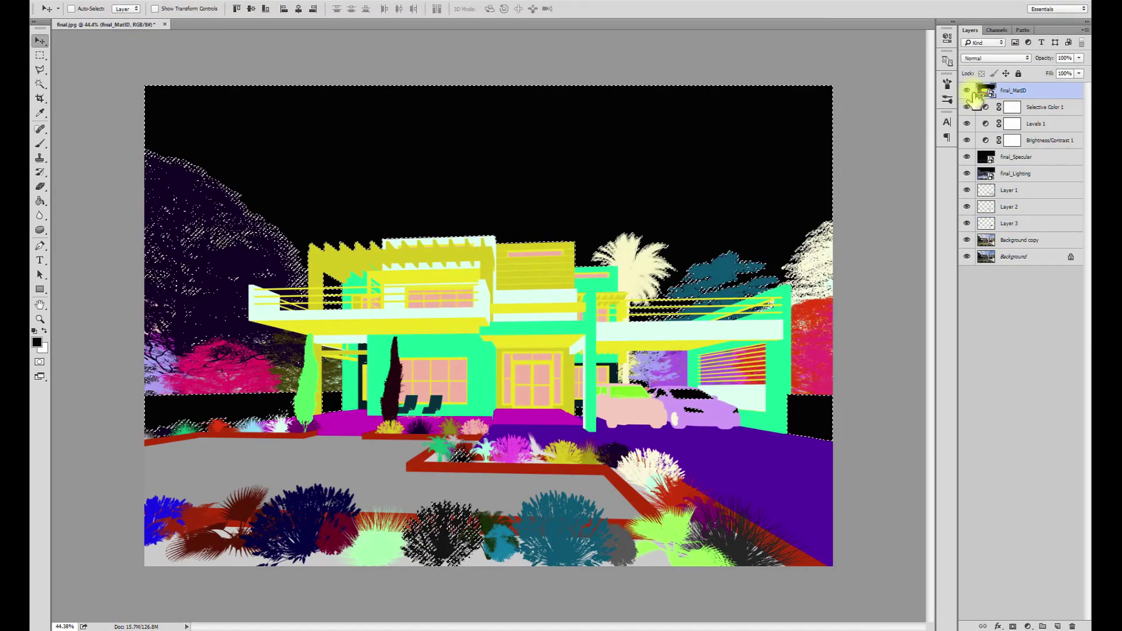
Hide final_MatID, activate Background copy, and subtract the boundary walls, cars and garden plants from the sky selection with the Polygonal Lasso
{"action": "left_click", "coordinate": [967, 91]}
{"action": "left_click", "coordinate": [1019, 240]}
{"action": "key", "text": "l"}
{"action": "left_click", "coordinate": [144, 396], "text": "alt"}
{"action": "left_click", "coordinate": [357, 388]}
{"action": "left_click", "coordinate": [381, 406]}
{"action": "left_click", "coordinate": [354, 375]}
{"action": "left_click", "coordinate": [353, 341]}
{"action": "left_click", "coordinate": [381, 335]}
{"action": "left_click", "coordinate": [677, 366]}
{"action": "left_click", "coordinate": [760, 455]}
{"action": "left_click", "coordinate": [786, 398]}
{"action": "left_click", "coordinate": [853, 450]}
{"action": "left_click", "coordinate": [456, 593]}
{"action": "left_click", "coordinate": [136, 565]}
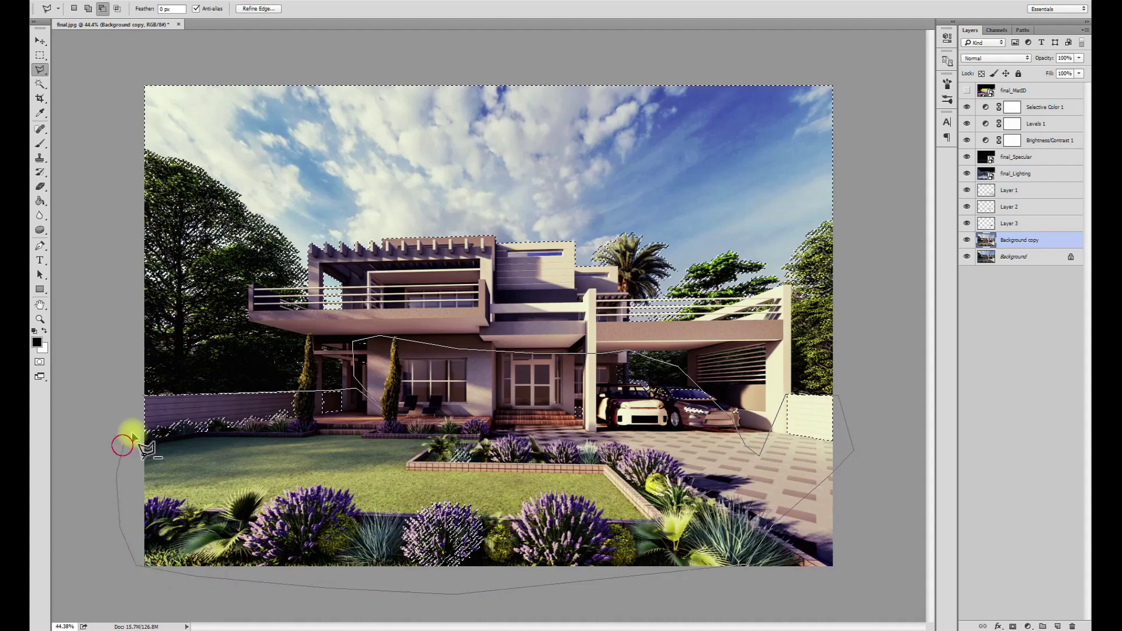
{"action": "left_click", "coordinate": [144, 396]}
Copy the selected sky from Background copy to a new layer and try out different blend modes on it
{"action": "scroll", "coordinate": [144, 396], "scroll_direction": "down", "scroll_amount": 3, "text": "alt"}
{"action": "key", "text": "ctrl+j"}
{"action": "left_click", "coordinate": [993, 57]}
{"action": "key", "text": "Down"}
{"action": "key", "text": "Down"}
{"action": "key", "text": "Down"}
{"action": "key", "text": "Down"}
{"action": "key", "text": "Down"}
{"action": "key", "text": "Down"}
{"action": "key", "text": "Down"}
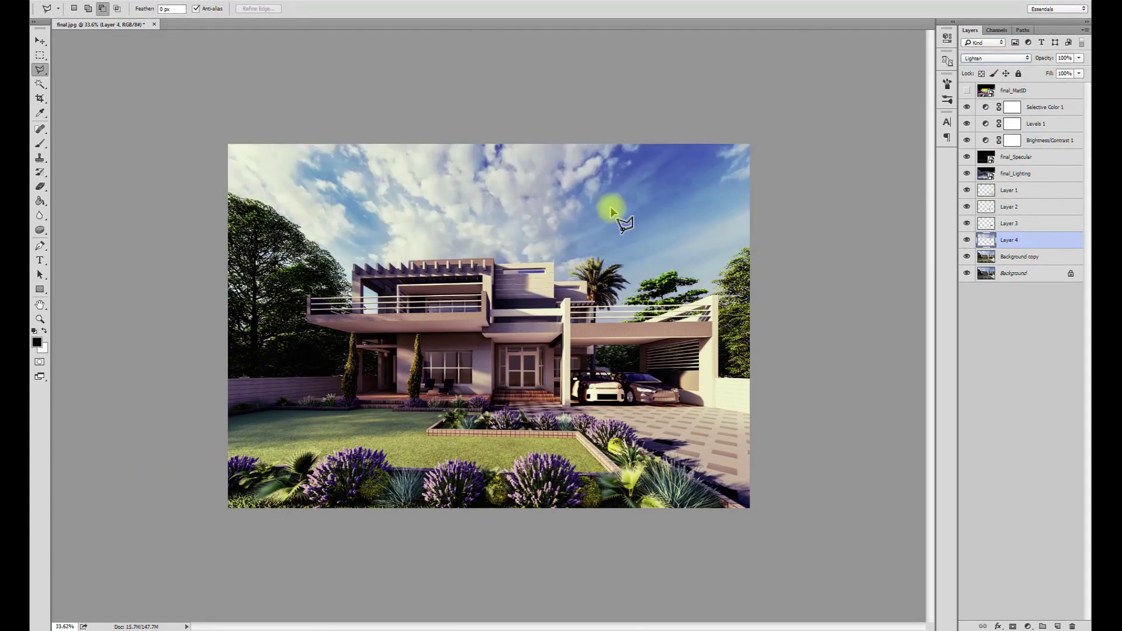
{"action": "key", "text": "Down"}
{"action": "key", "text": "Down"}
{"action": "key", "text": "Down"}
{"action": "key", "text": "Down"}
{"action": "key", "text": "Down"}
Compare the image with and without the sky layer, and set that layer's blend mode to Screen
{"action": "left_click", "coordinate": [40, 41]}
{"action": "left_click", "coordinate": [967, 240]}
{"action": "left_click", "coordinate": [993, 58]}
{"action": "left_click", "coordinate": [985, 113]}
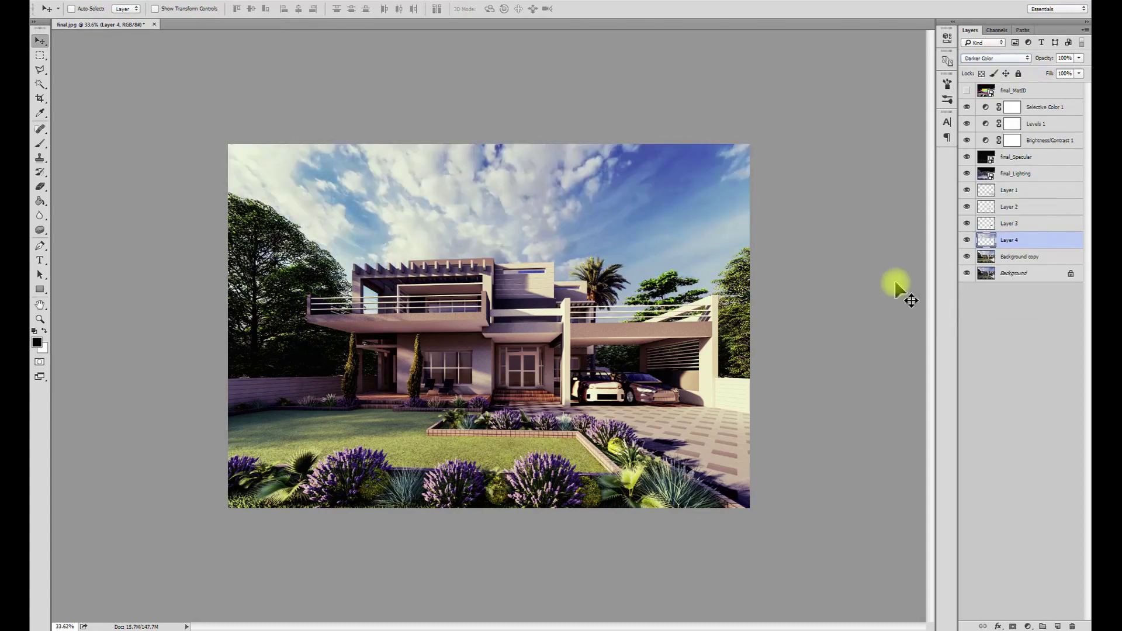
{"action": "left_click", "coordinate": [993, 57]}
{"action": "left_click", "coordinate": [985, 129]}
Set the sky layer's opacity to 57% and its fill to 43%
{"action": "left_click", "coordinate": [1079, 58]}
{"action": "left_click_drag", "start_coordinate": [1080, 70], "coordinate": [1055, 71]}
{"action": "left_click", "coordinate": [1079, 73]}
{"action": "left_click_drag", "start_coordinate": [1080, 86], "coordinate": [1047, 88]}
{"action": "left_click", "coordinate": [967, 240]}
Adjust the sky layer's colour with Hue/Saturation and apply the change
{"action": "key", "text": "ctrl+u"}
{"action": "left_click_drag", "start_coordinate": [766, 133], "coordinate": [730, 160]}
{"action": "key", "text": "Return"}
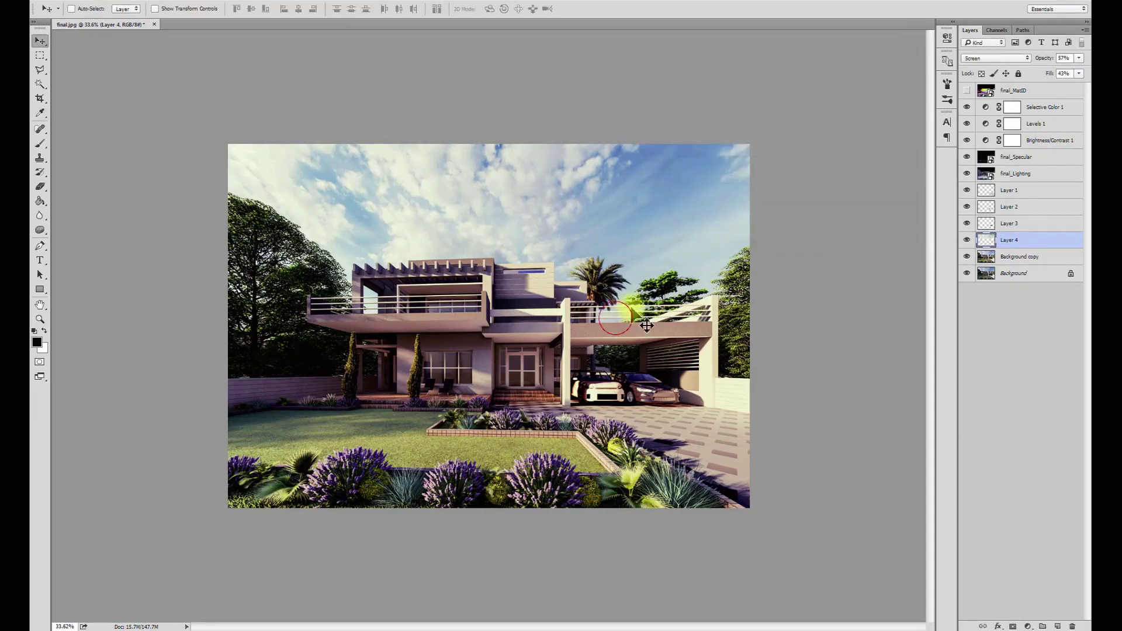